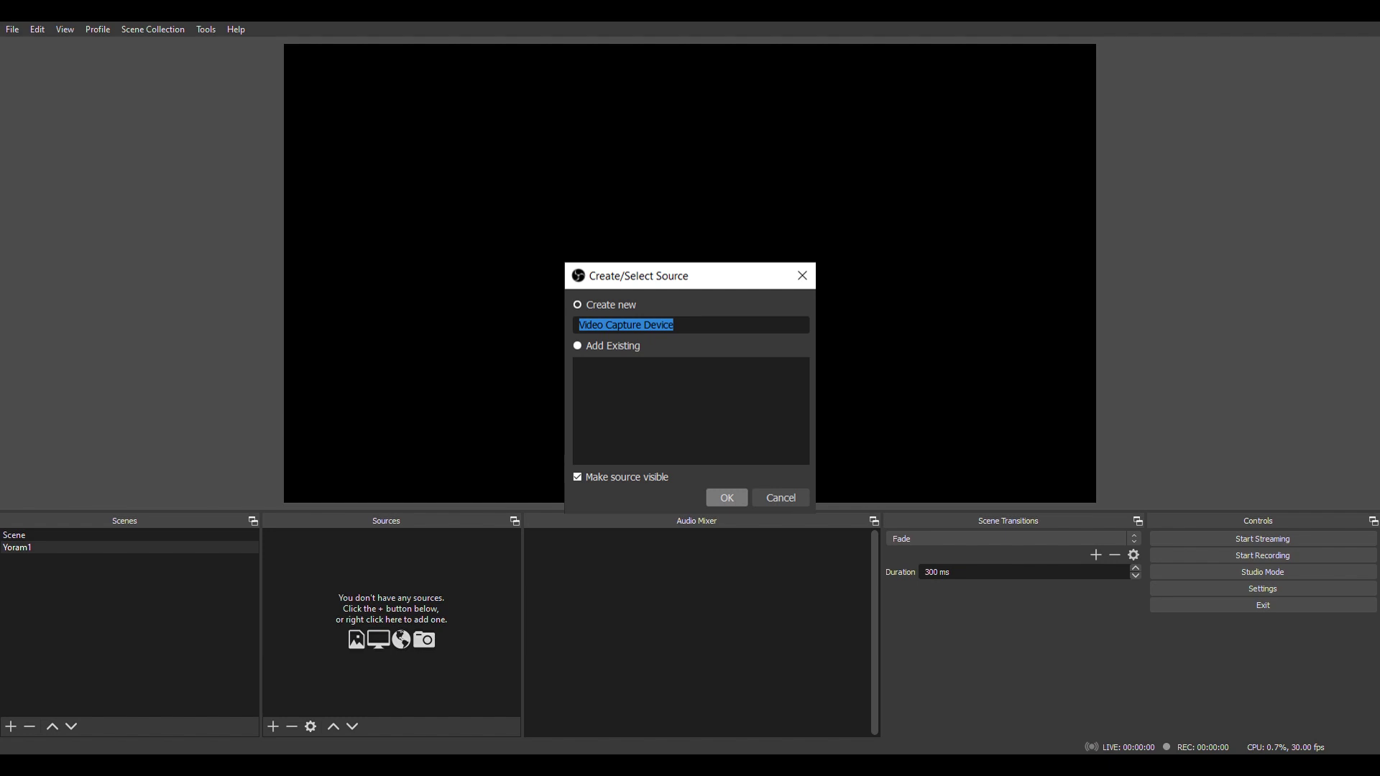
# Create a video capture source named "D3500 Elgato HD60S", keeping Game Capture HD60 S (Video) (#01) as its device.
pyautogui.write('D3500 Elgato HD60S')
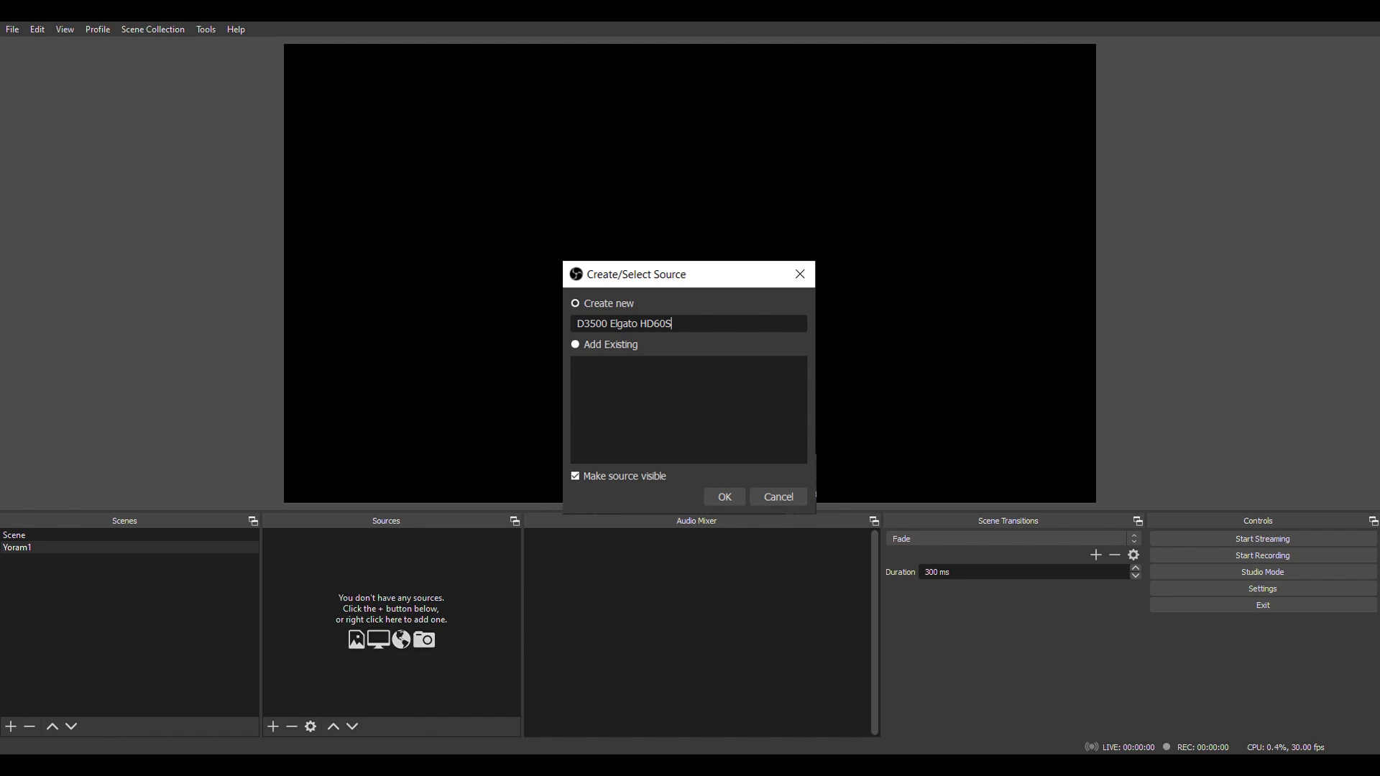
pyautogui.press('Return')
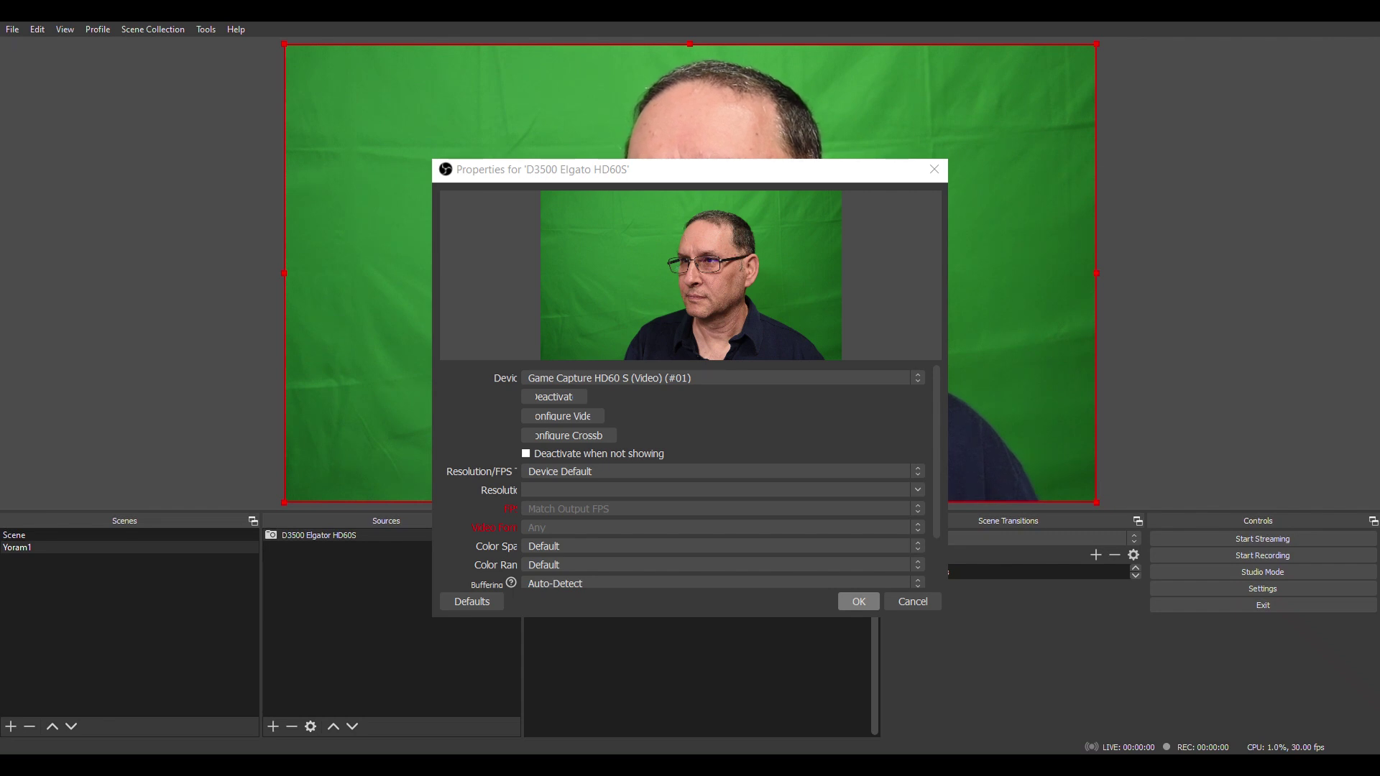
pyautogui.hotkey('alt', 'Down')
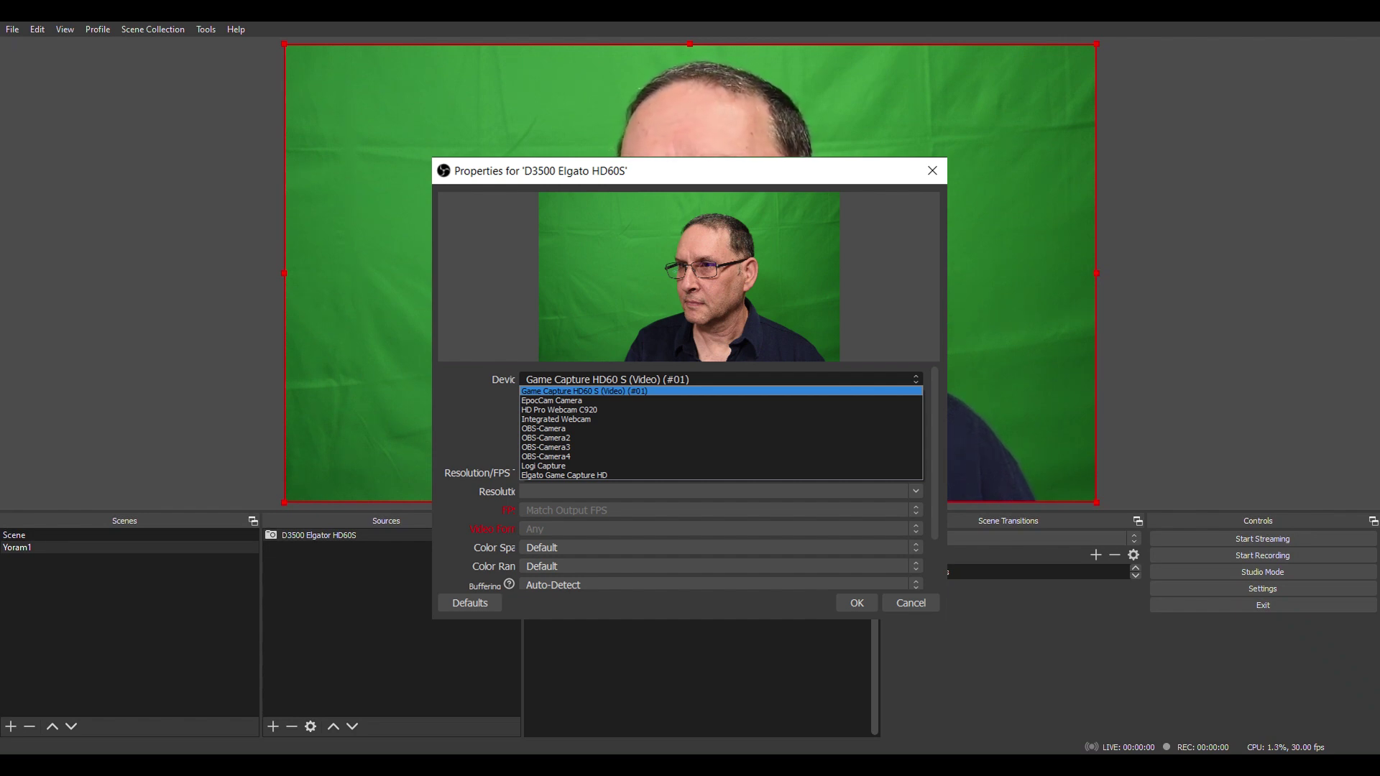
pyautogui.press('Down')
pyautogui.press('Down')
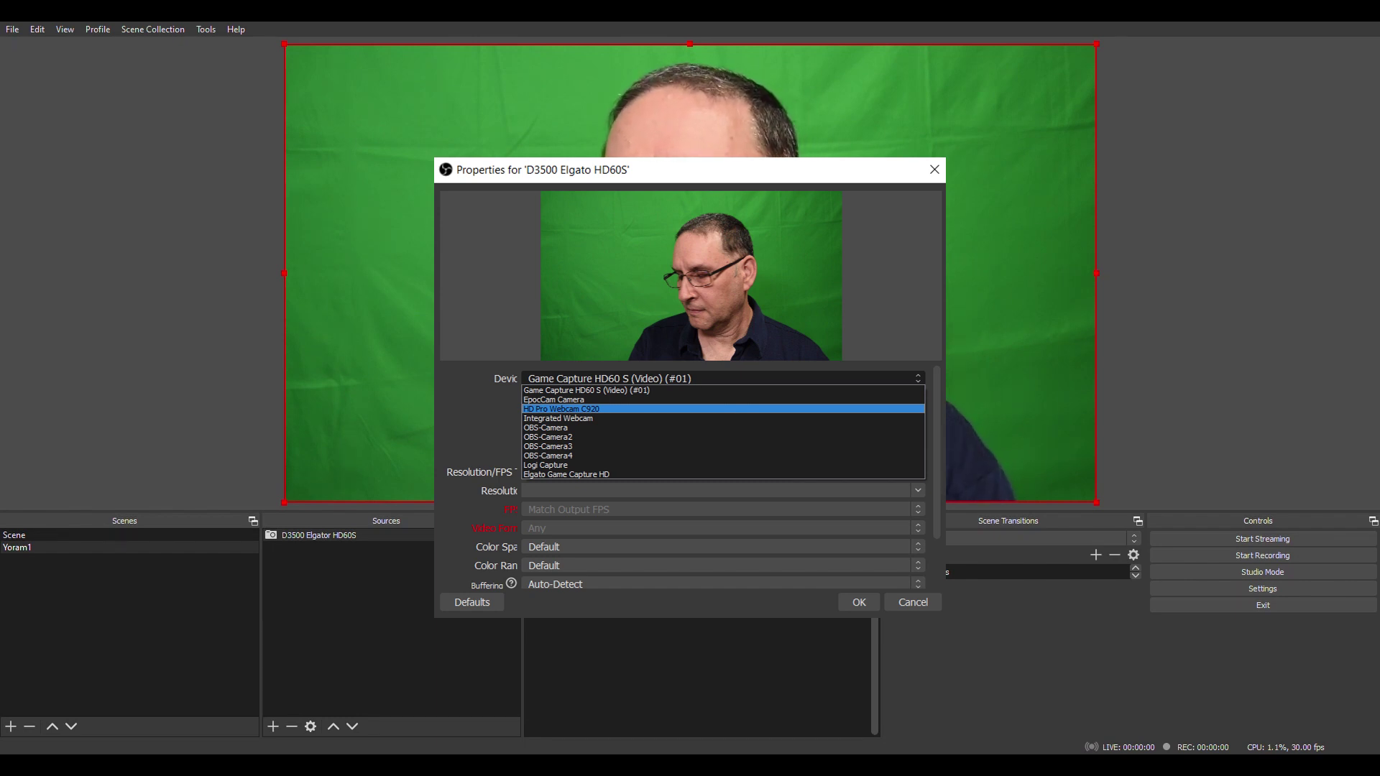
pyautogui.click(860, 601)
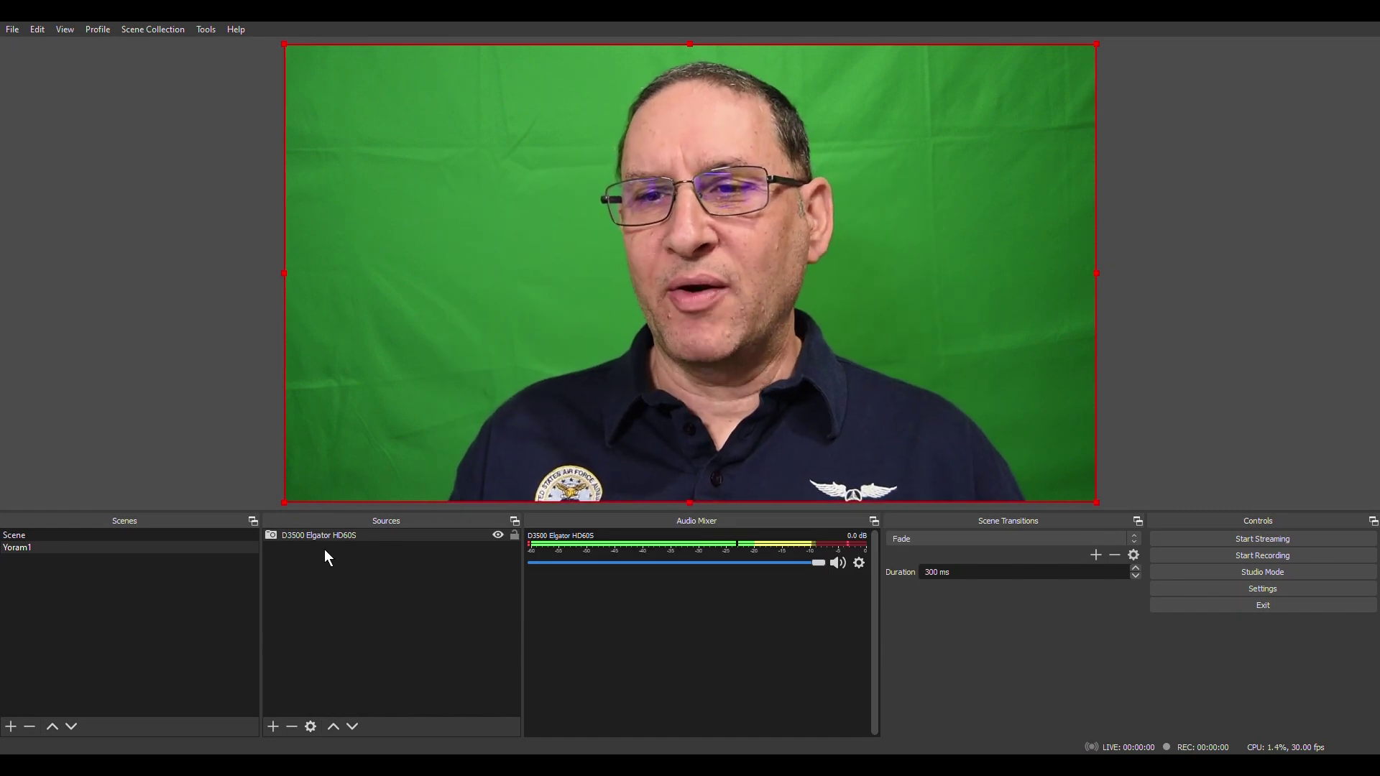
# Add an image source named "LivingRoom" that uses audience-648476_1920.jpg from the Pixabay folder.
pyautogui.click(272, 727)
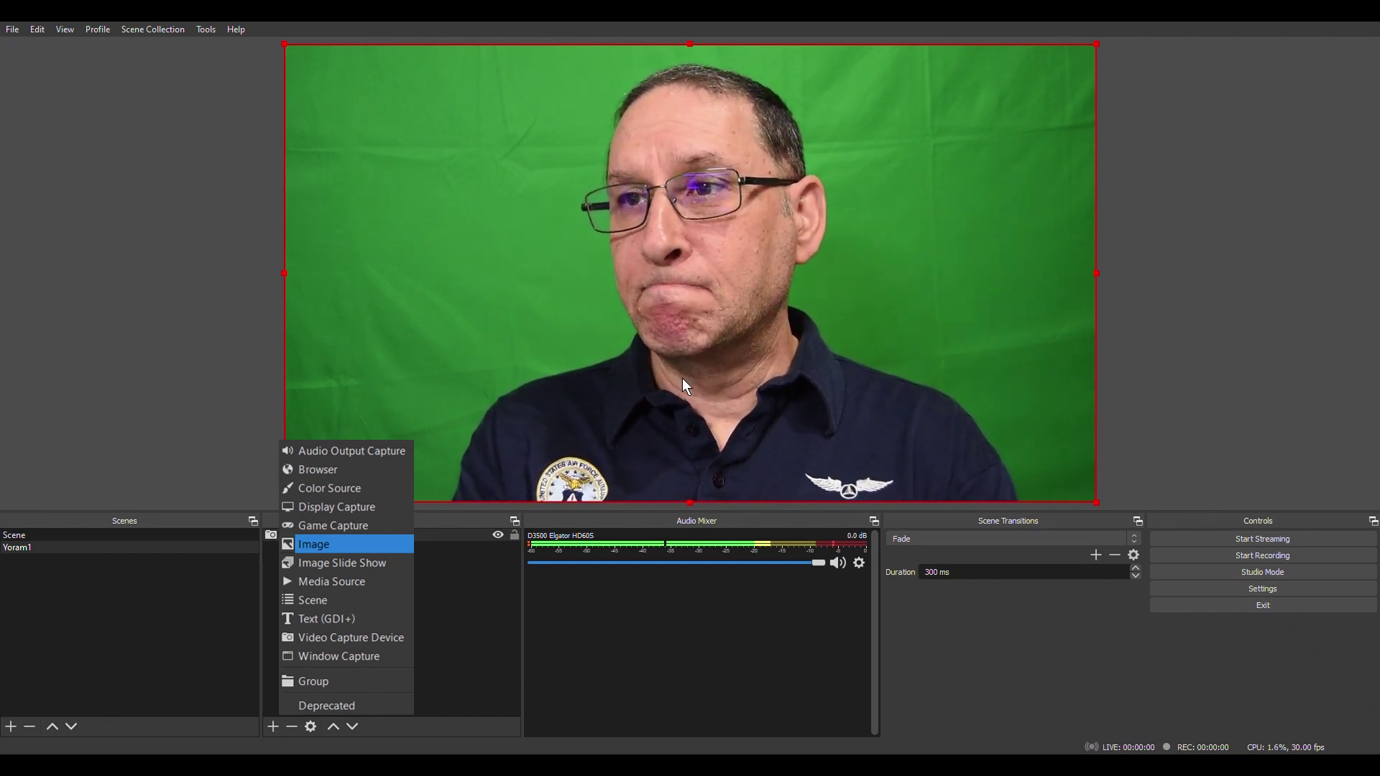
pyautogui.press('Return')
pyautogui.write('LivingRoom')
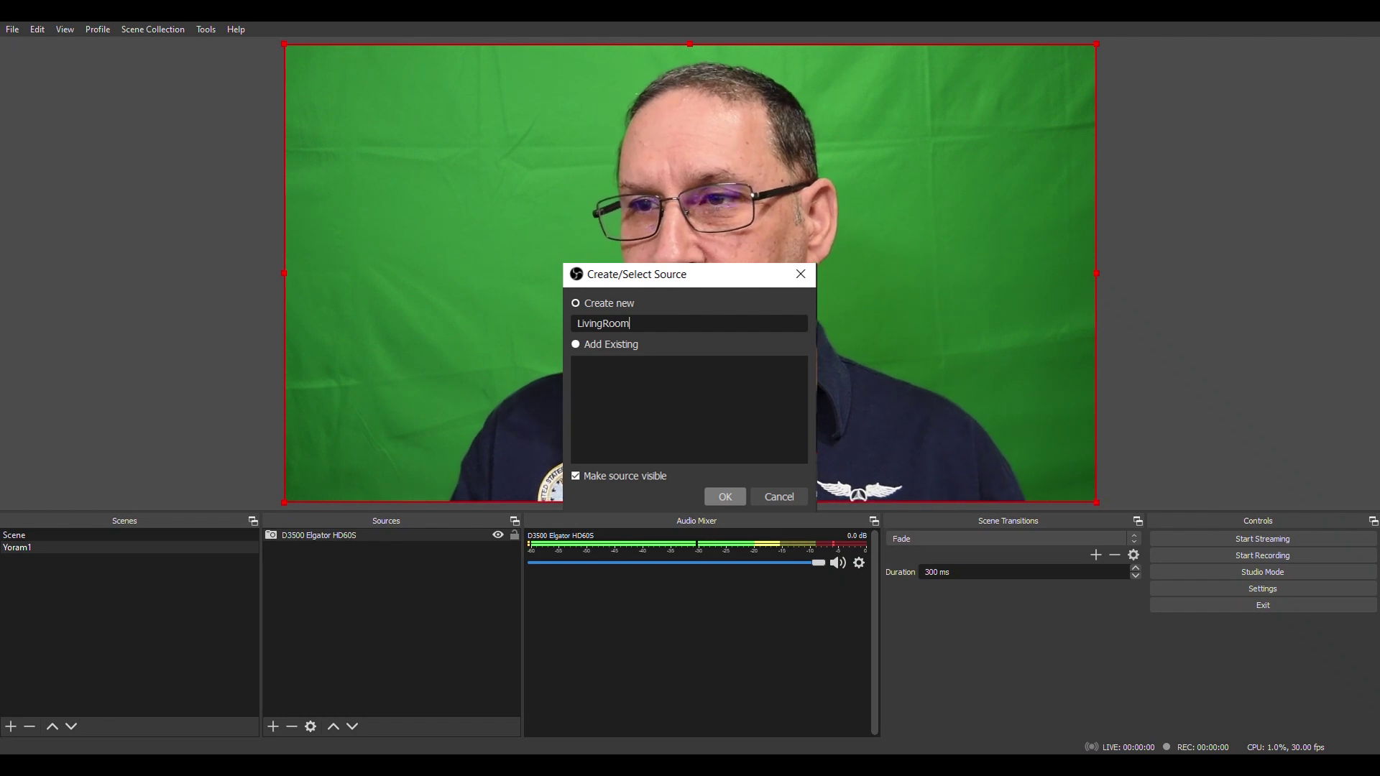
pyautogui.press('Return')
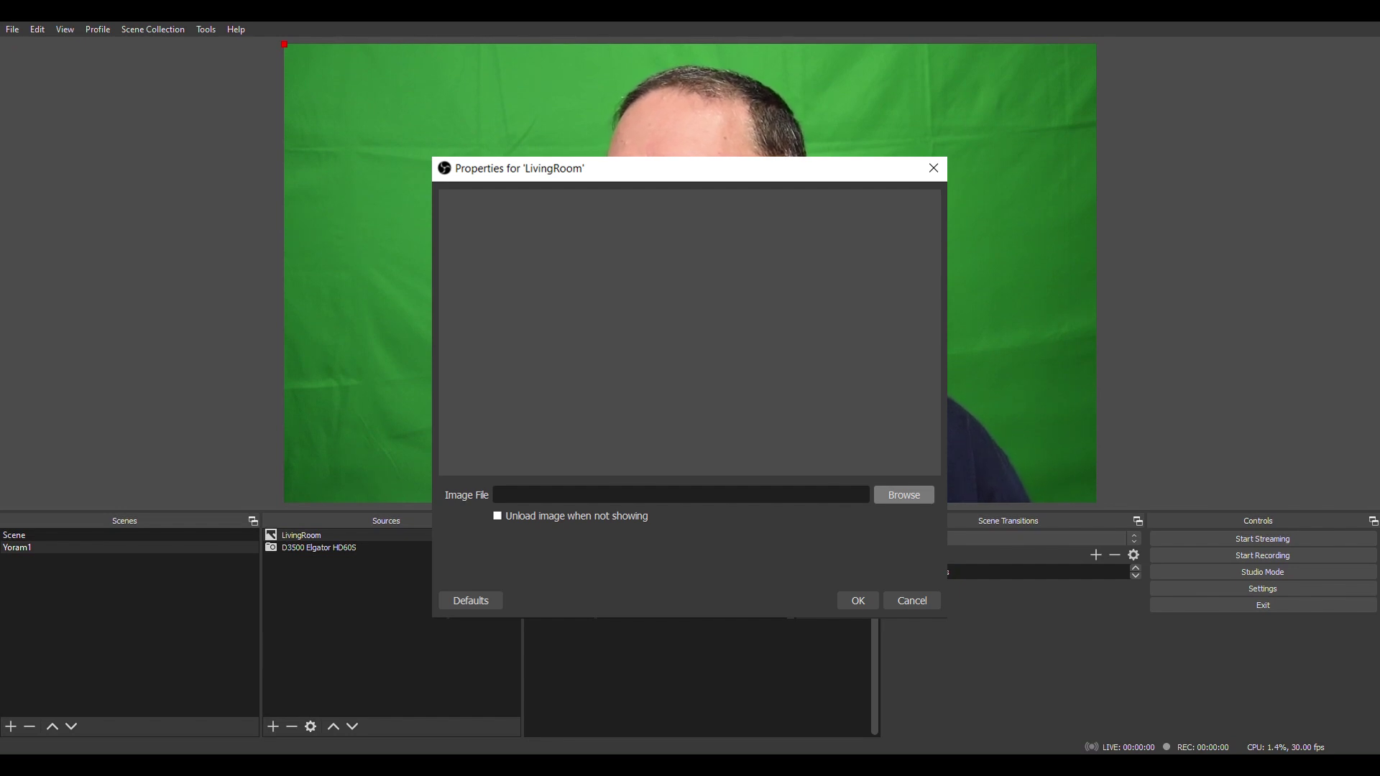
pyautogui.click(903, 495)
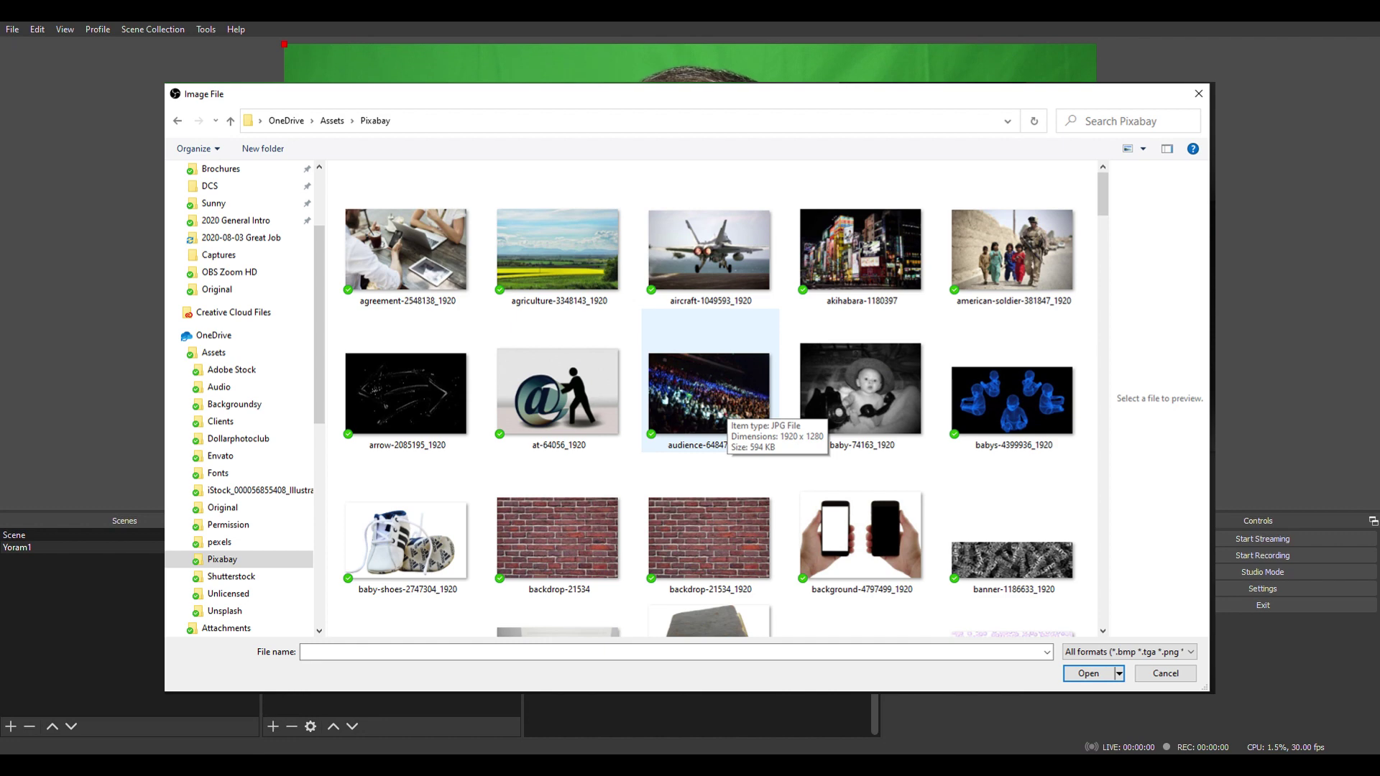
pyautogui.doubleClick(708, 399)
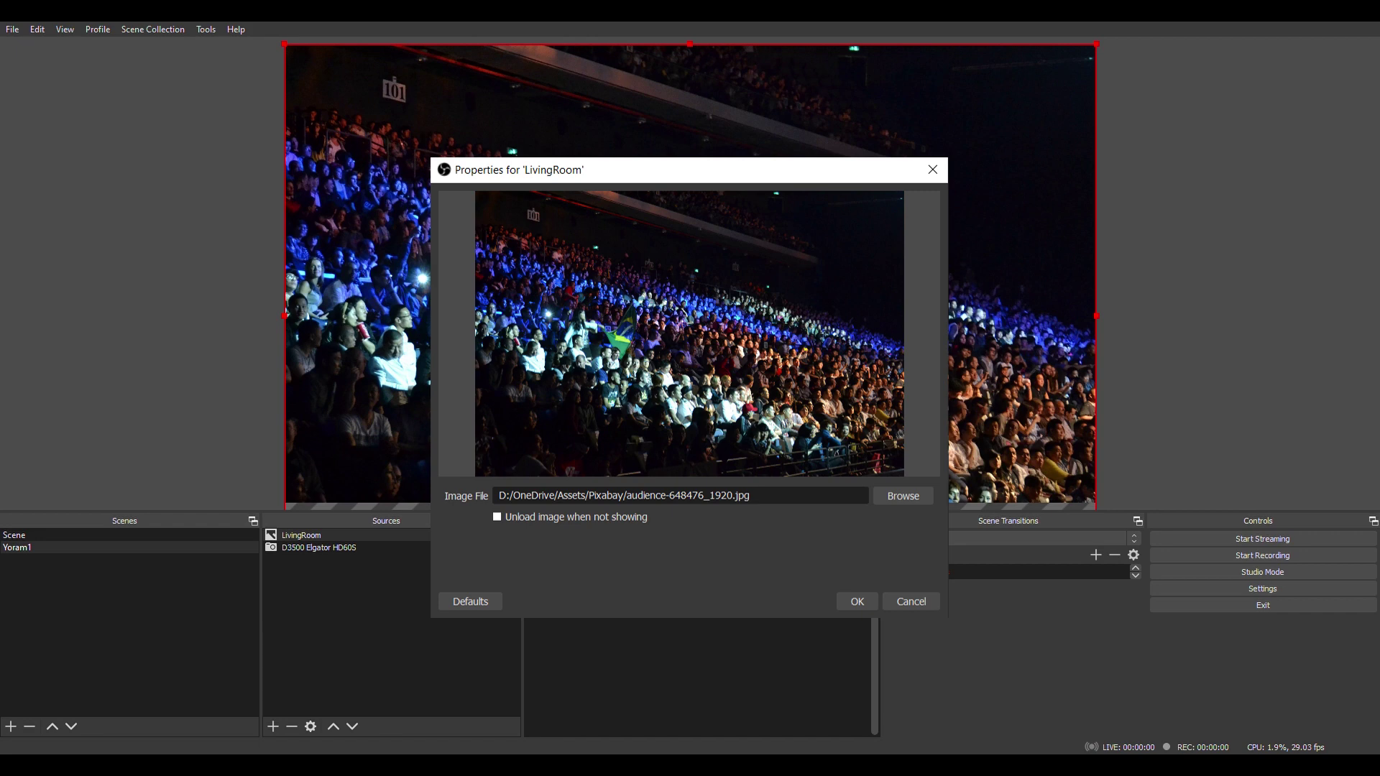
pyautogui.click(865, 598)
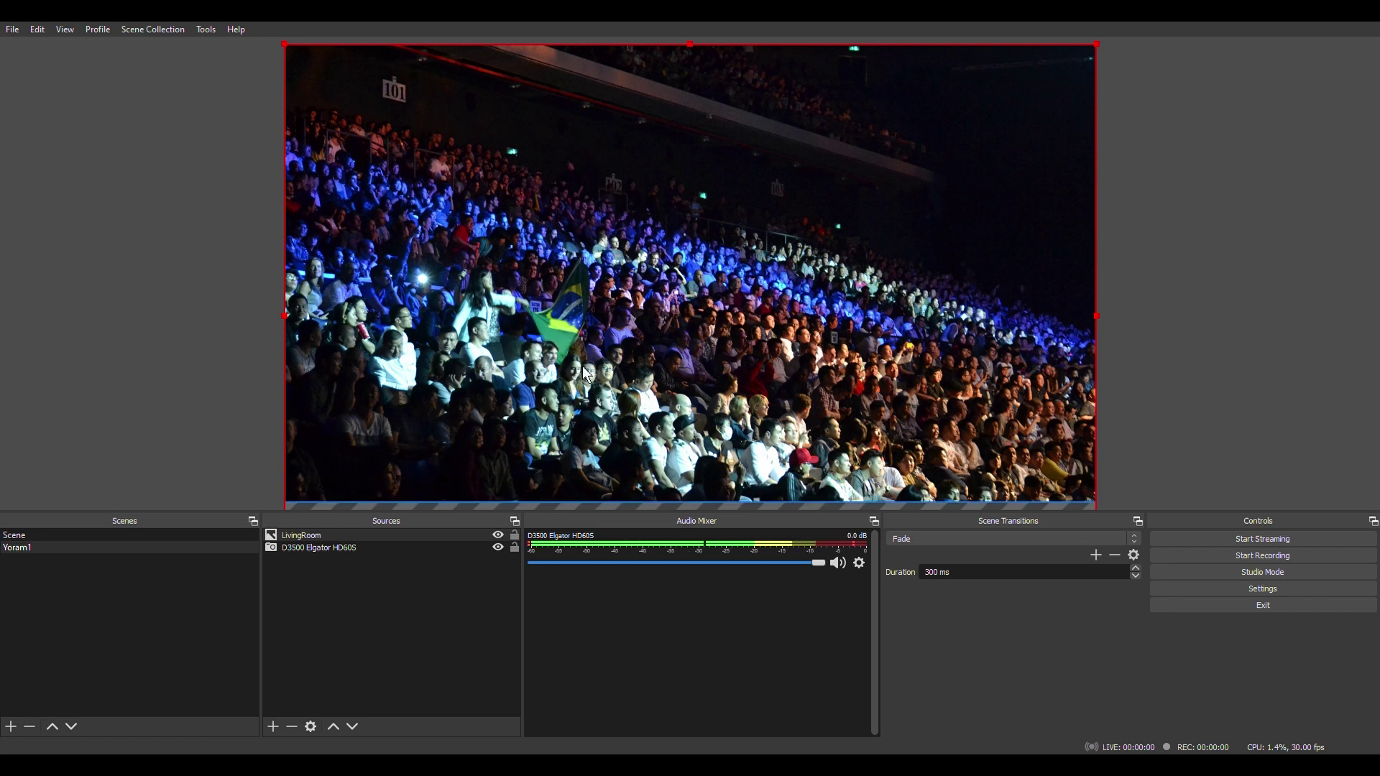
# Shrink the LivingRoom image, reposition it in different corners of the canvas, and enlarge it to fill the full width.
pyautogui.click(328, 550)
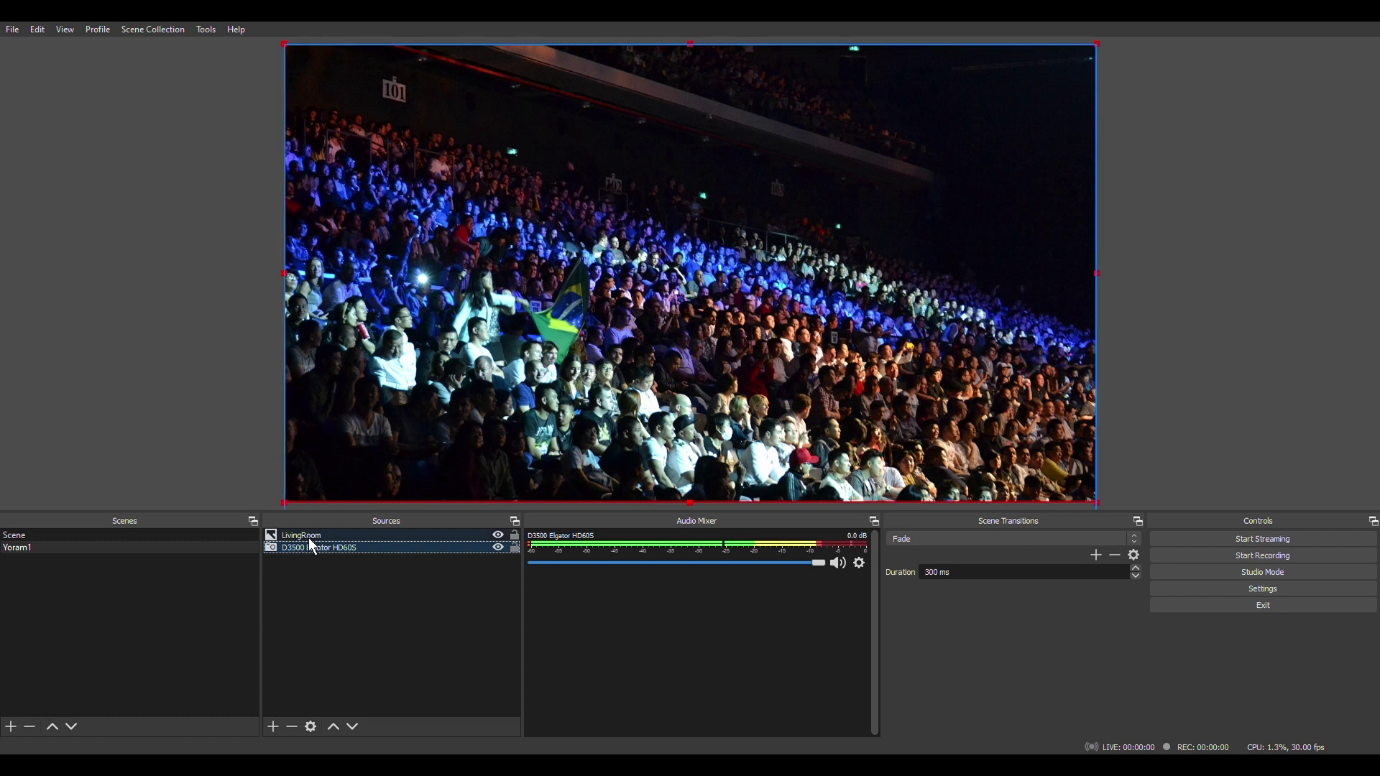
pyautogui.click(310, 537)
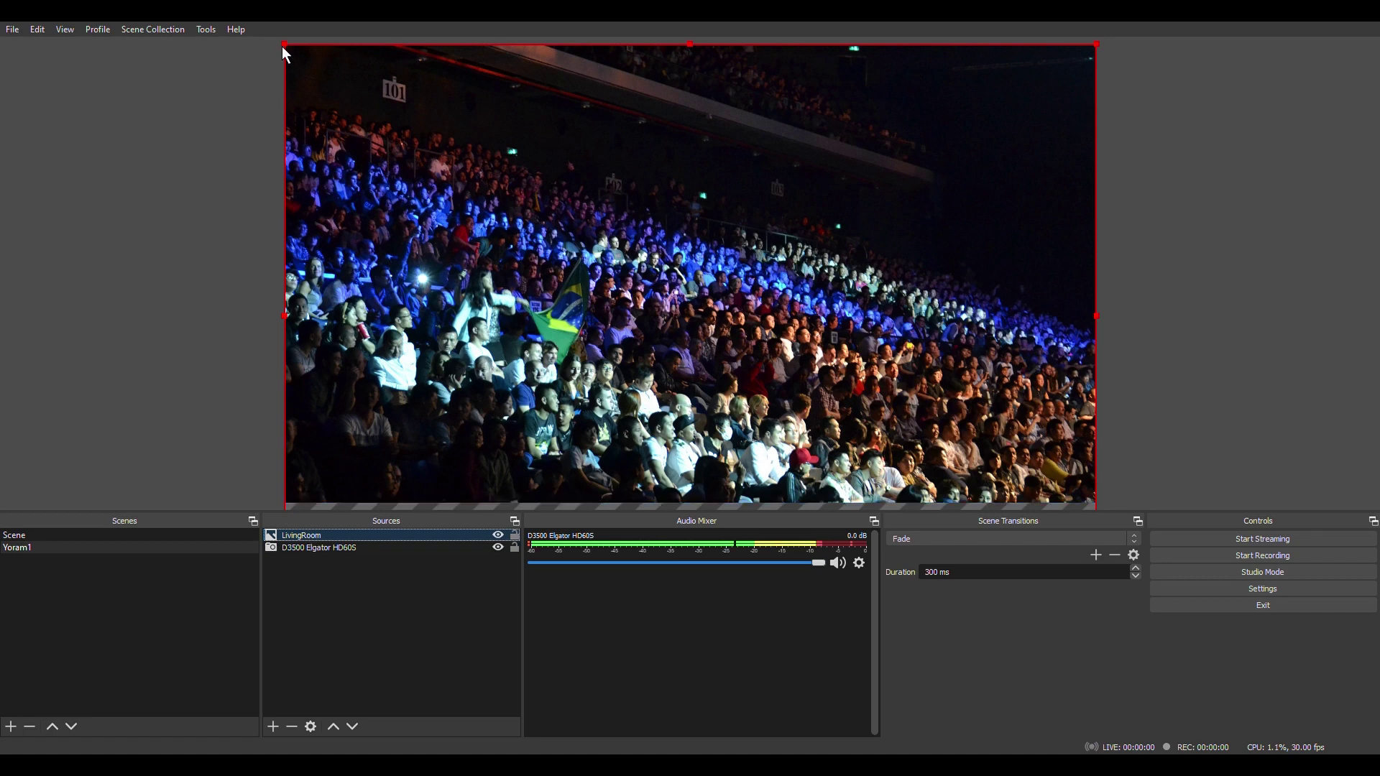
pyautogui.moveTo(284, 45); pyautogui.dragTo(666, 335)
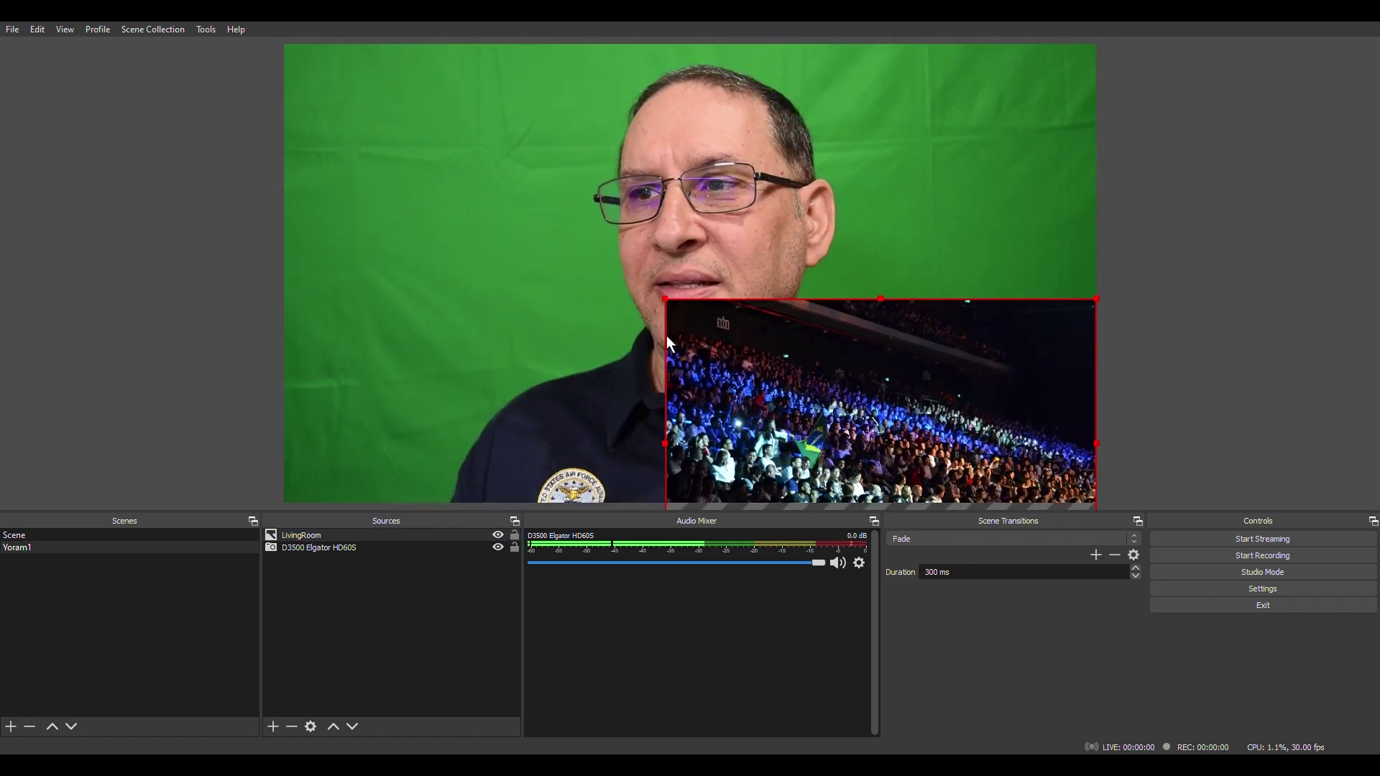
pyautogui.moveTo(742, 398); pyautogui.dragTo(403, 167)
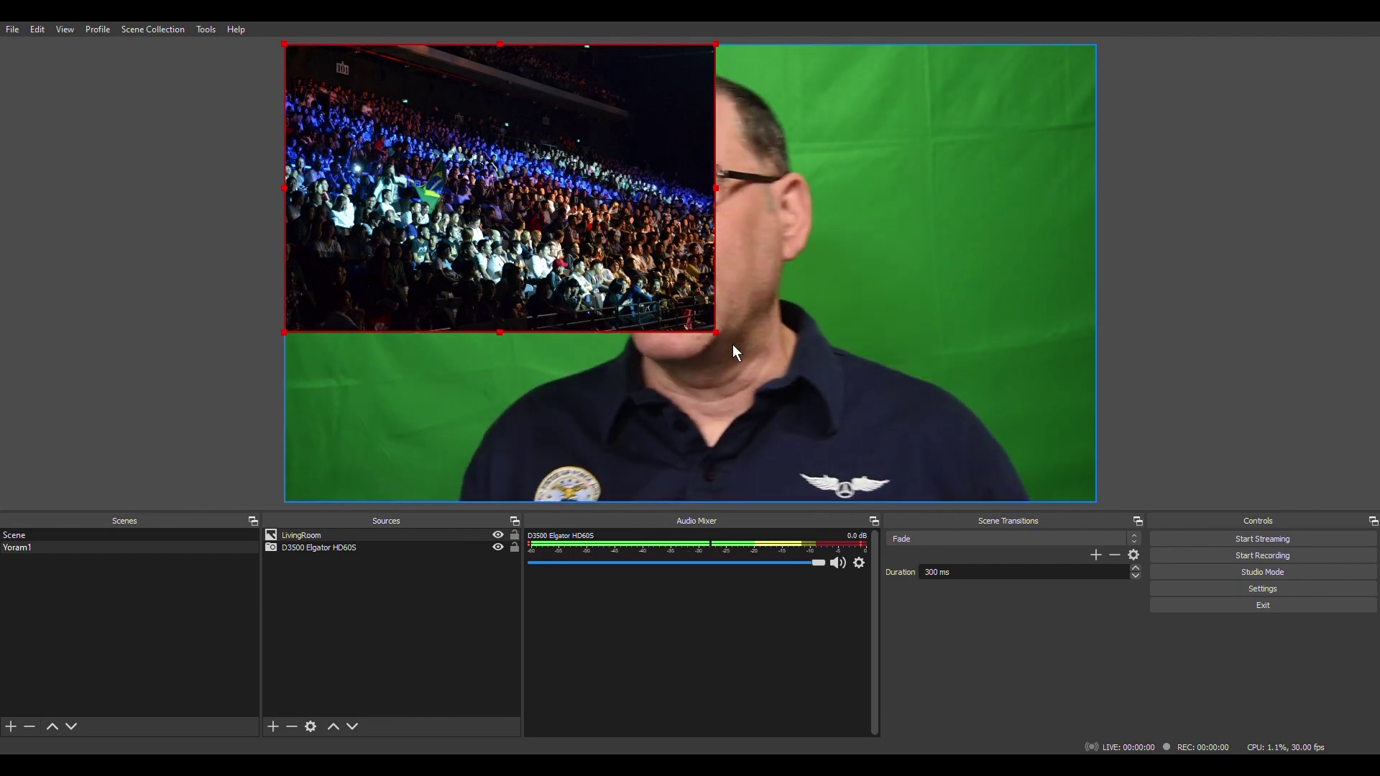
pyautogui.moveTo(717, 336)
pyautogui.mouseDown()
pyautogui.moveTo(942, 475)
pyautogui.moveTo(1085, 507)
pyautogui.moveTo(1101, 529)
pyautogui.moveTo(943, 417)
pyautogui.moveTo(733, 342)
pyautogui.mouseUp()
pyautogui.moveTo(560, 229); pyautogui.dragTo(911, 226)
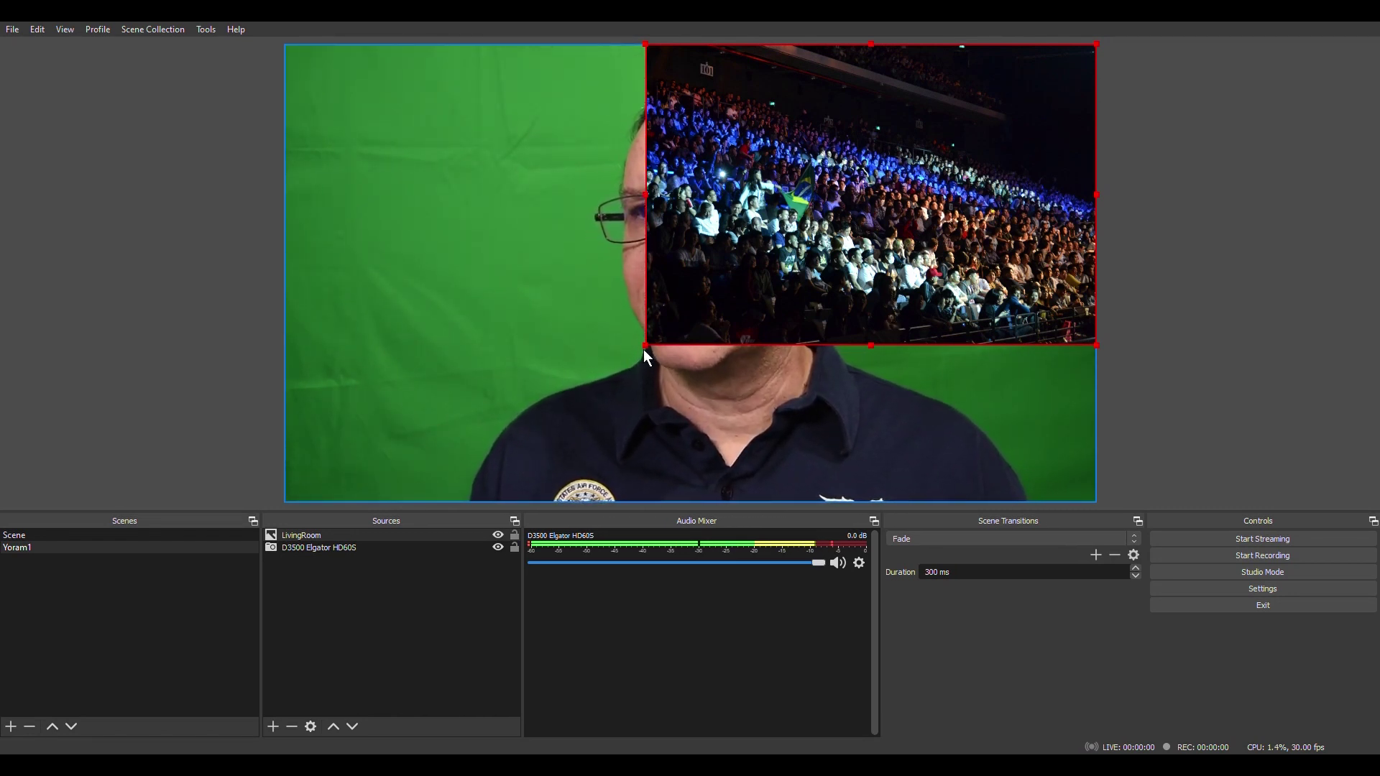
pyautogui.moveTo(648, 349); pyautogui.dragTo(288, 549)
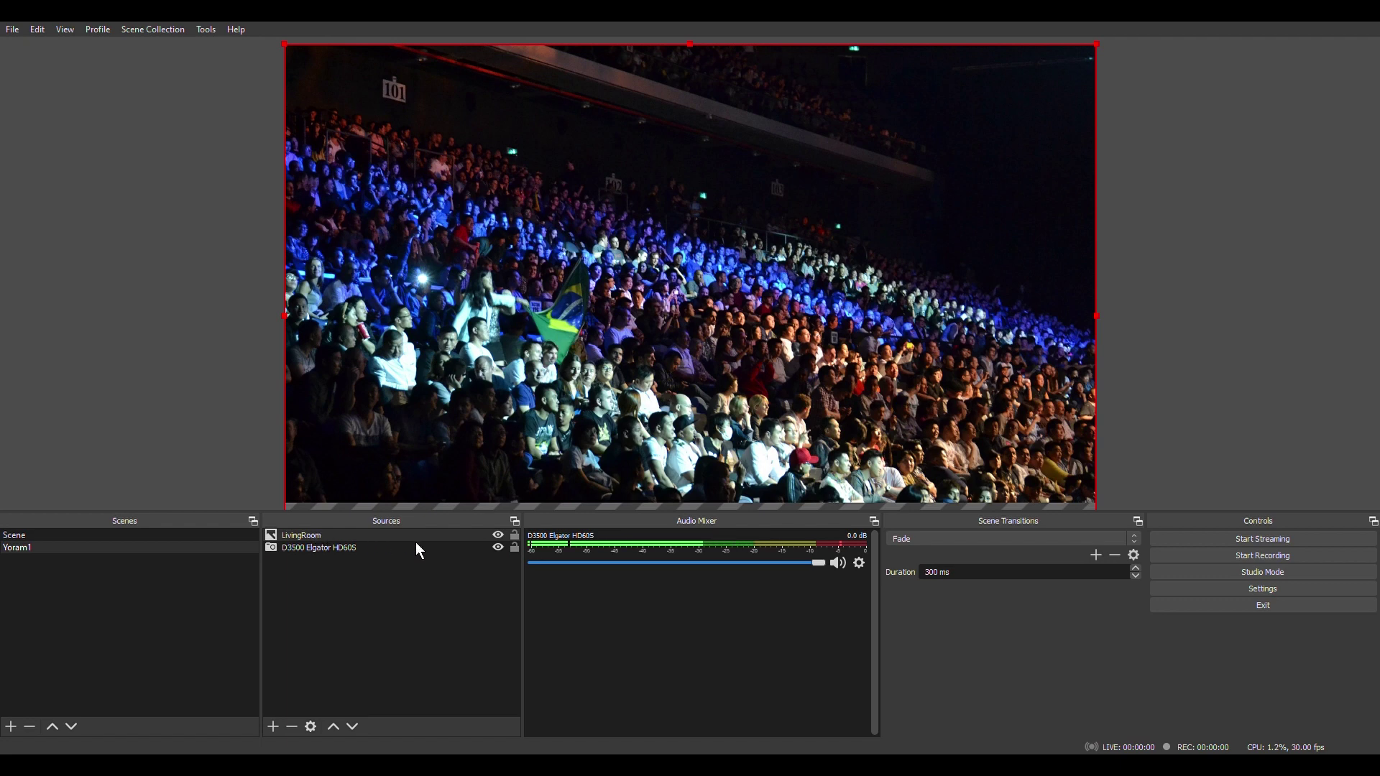
# Move the LivingRoom image below the D3500 camera source in the stacking order and select the camera source.
pyautogui.click(353, 727)
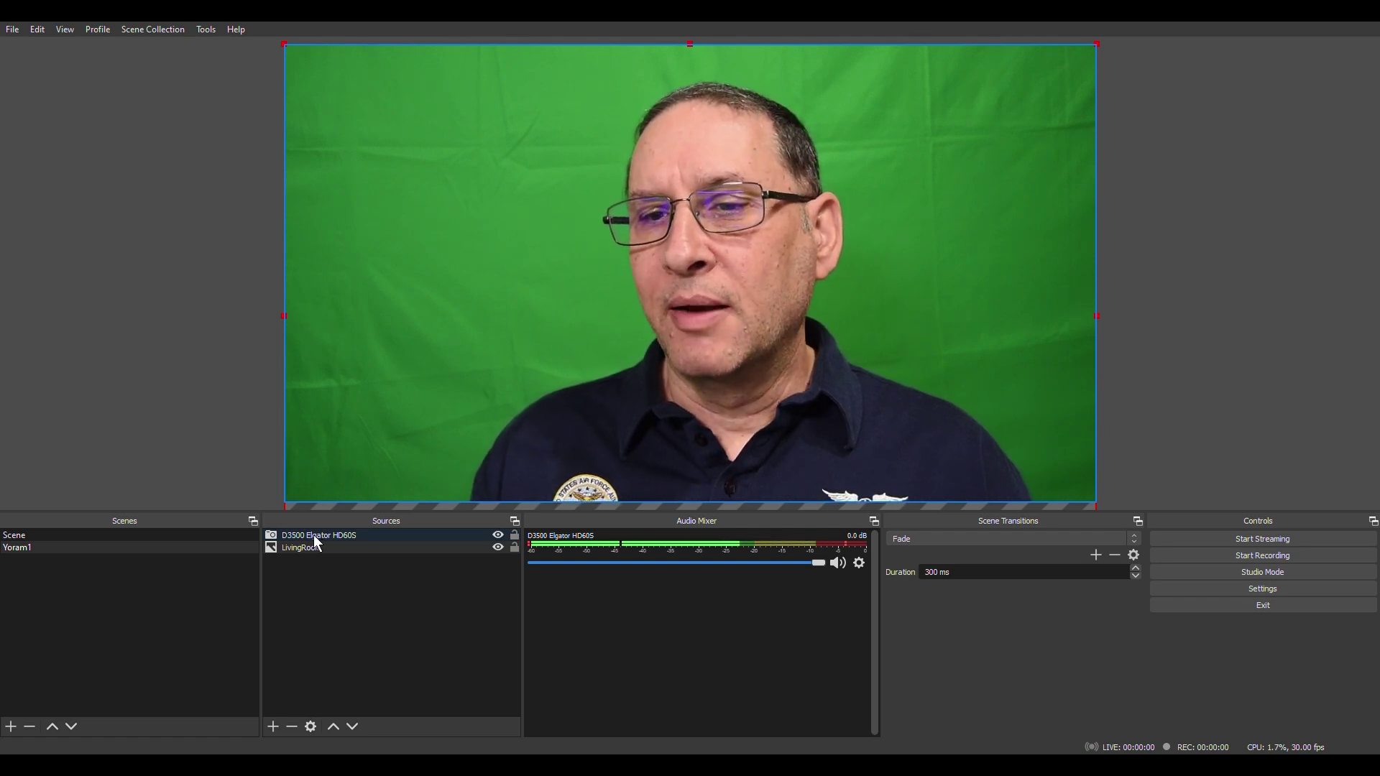
pyautogui.moveTo(317, 536)
pyautogui.mouseDown()
pyautogui.moveTo(360, 559)
pyautogui.moveTo(316, 569)
pyautogui.moveTo(360, 537)
pyautogui.moveTo(313, 536)
pyautogui.mouseUp()
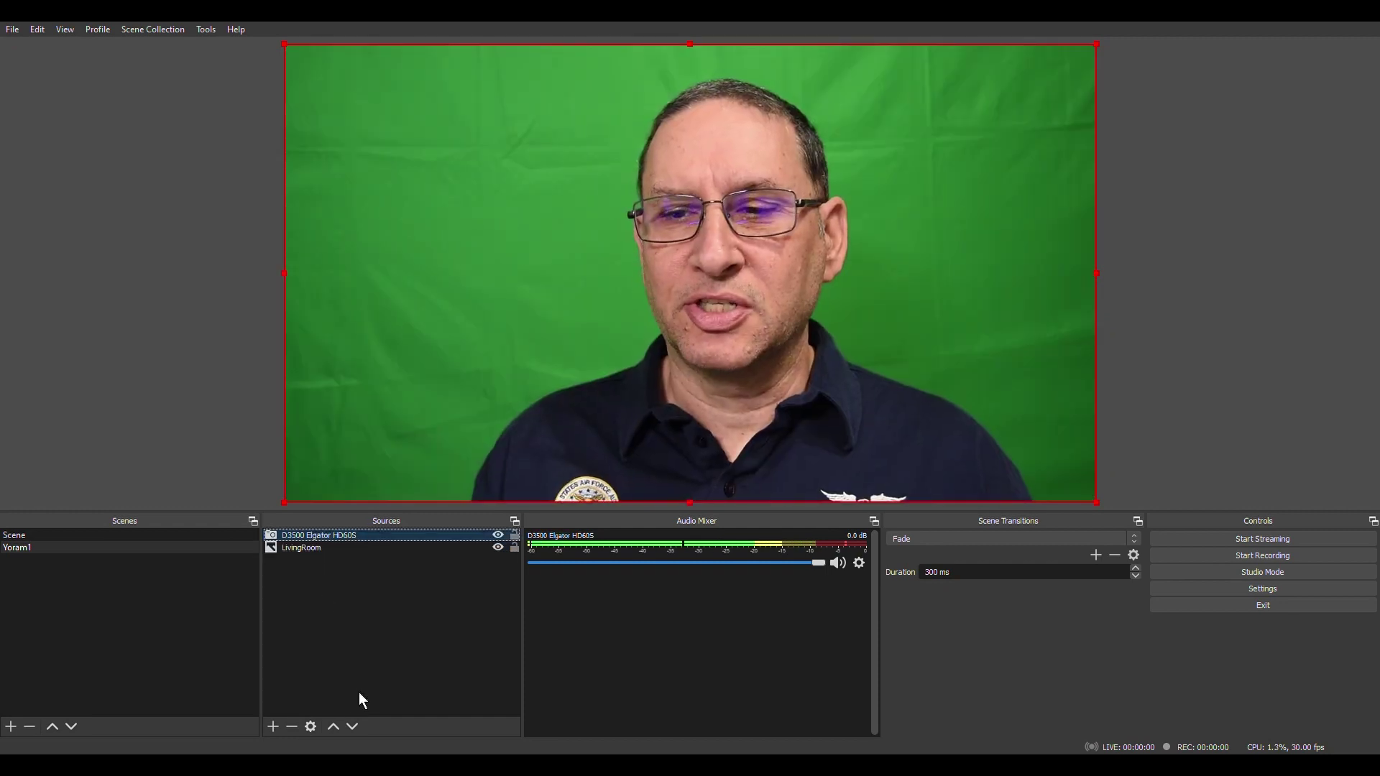
# Add a Chroma Key effect filter with its default name and green key color to the D3500 camera source.
pyautogui.rightClick(343, 546)
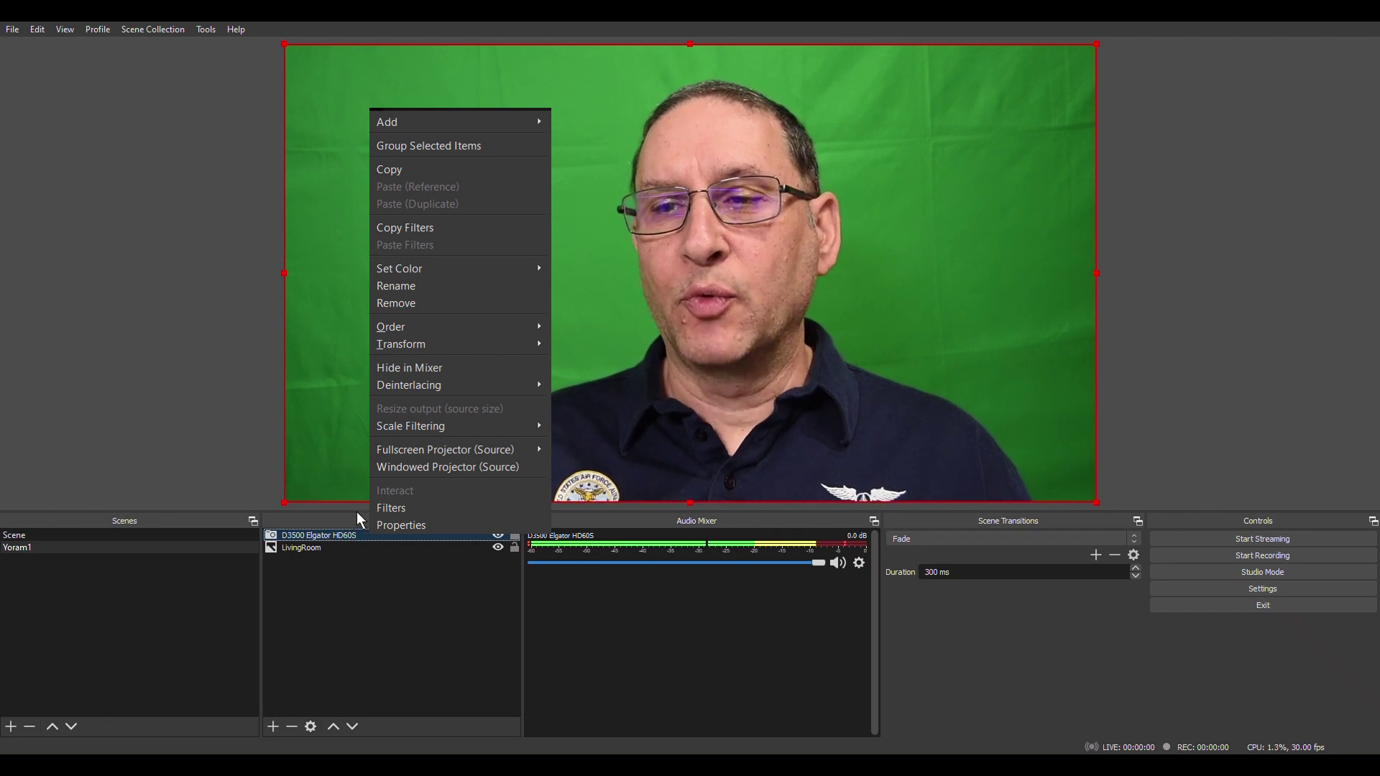
pyautogui.click(391, 508)
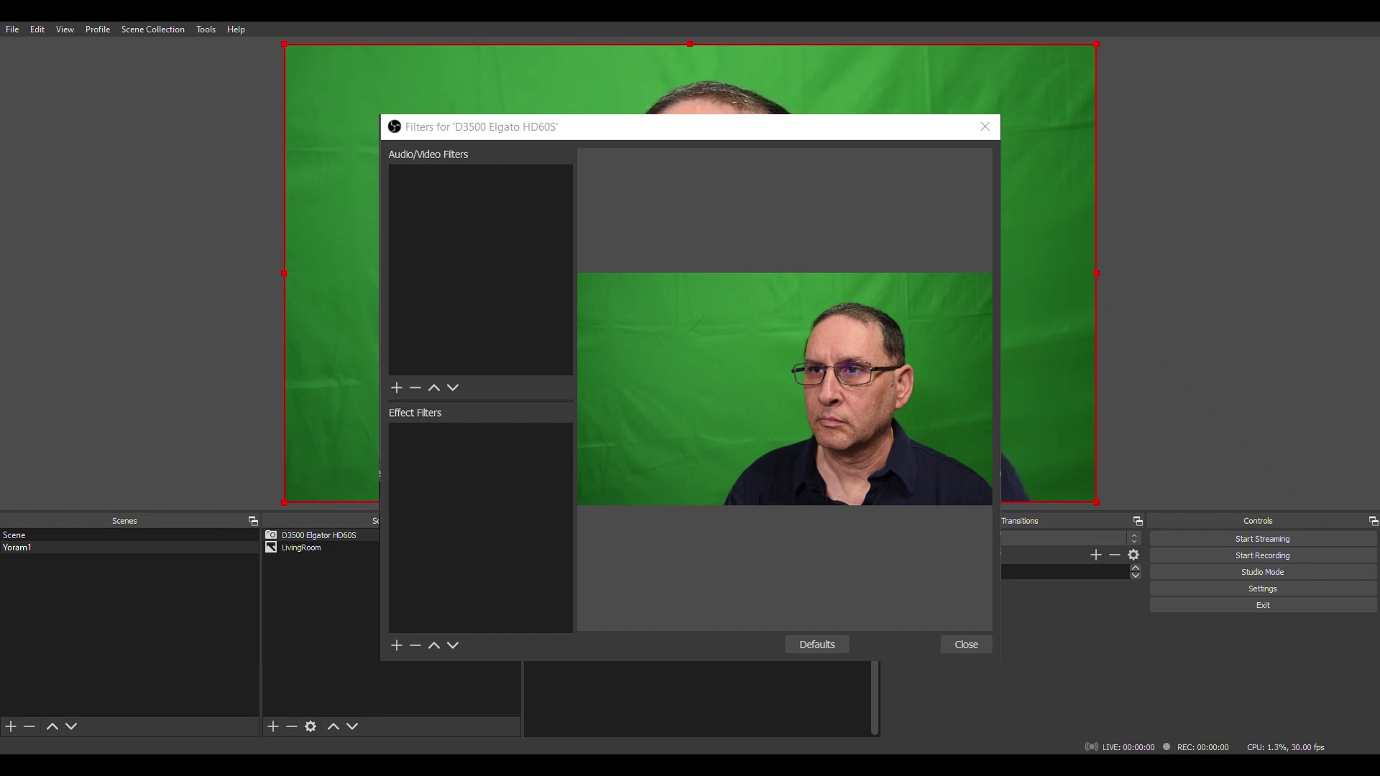
pyautogui.click(396, 645)
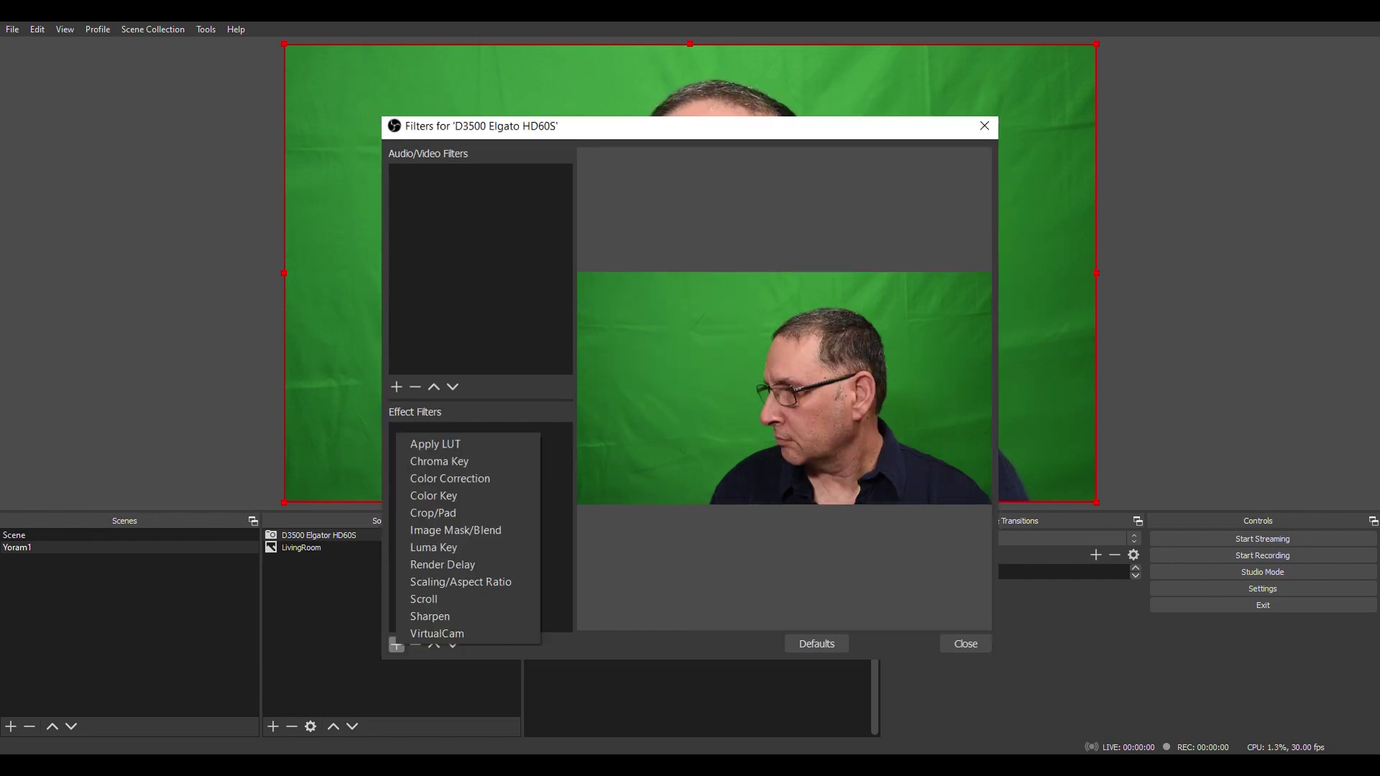
pyautogui.click(439, 460)
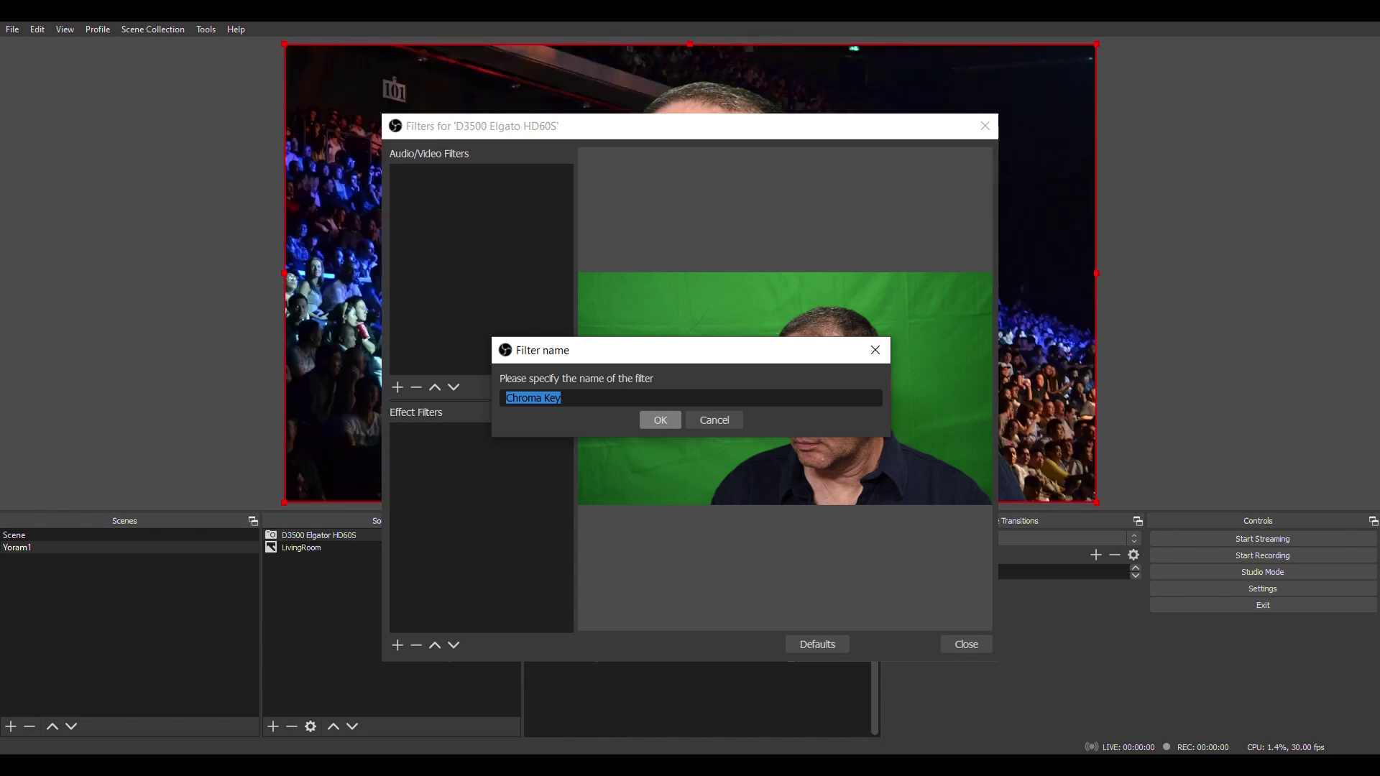
pyautogui.press('Return')
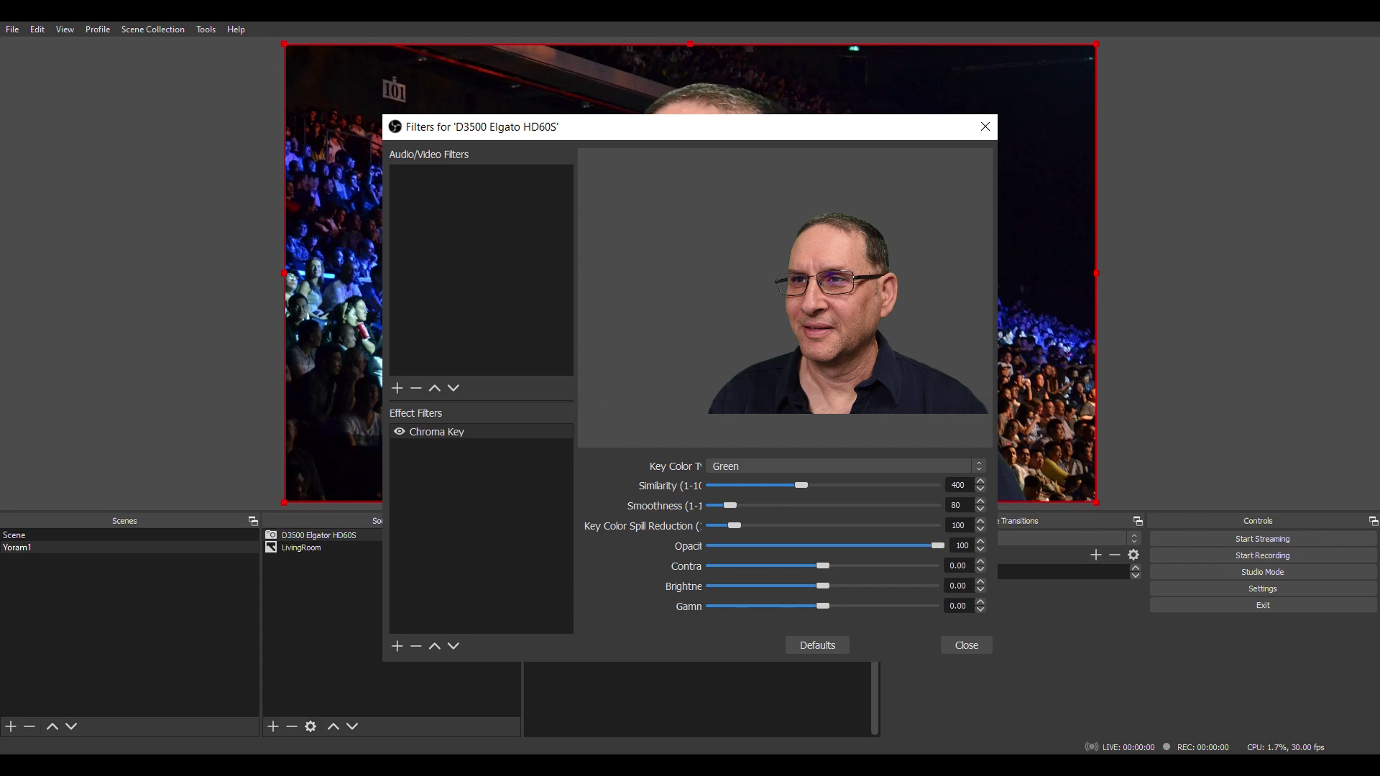
pyautogui.click(319, 535)
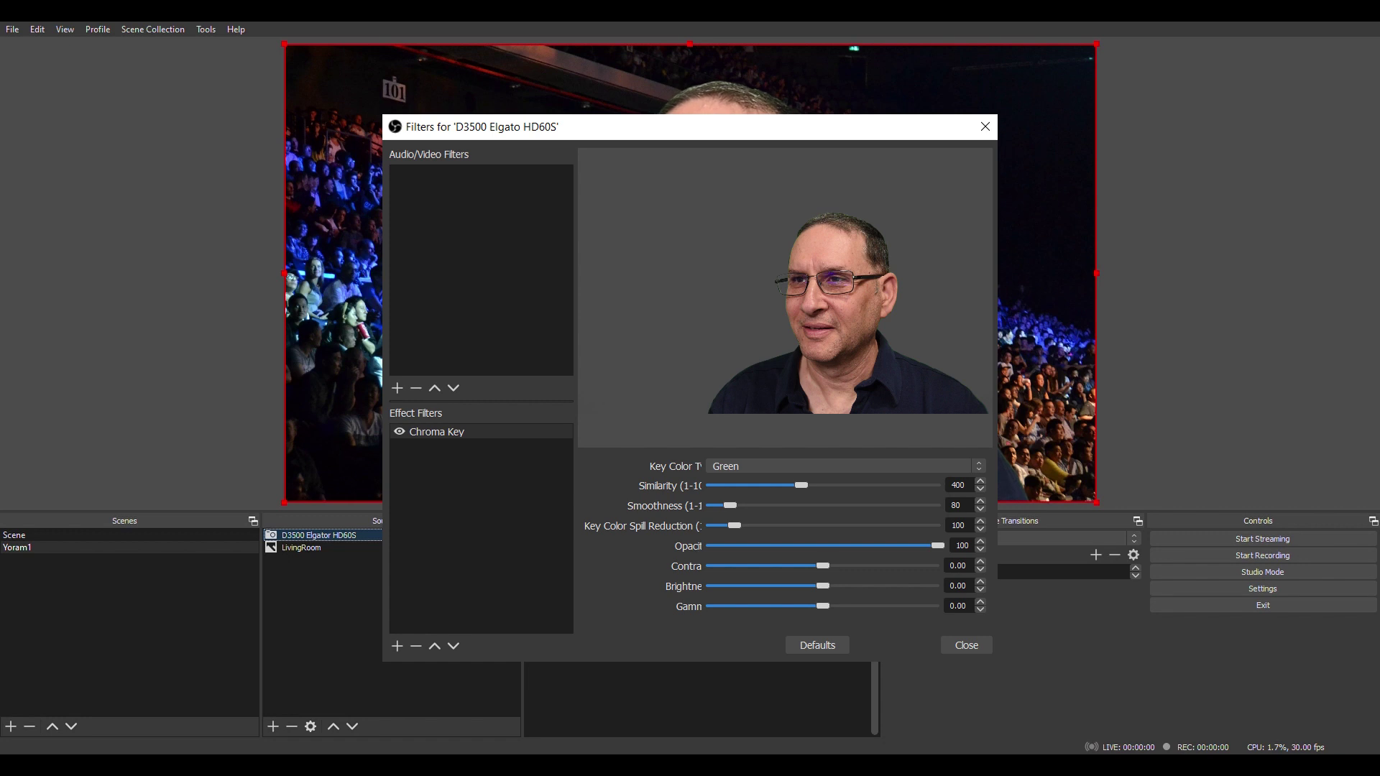
pyautogui.press('Escape')
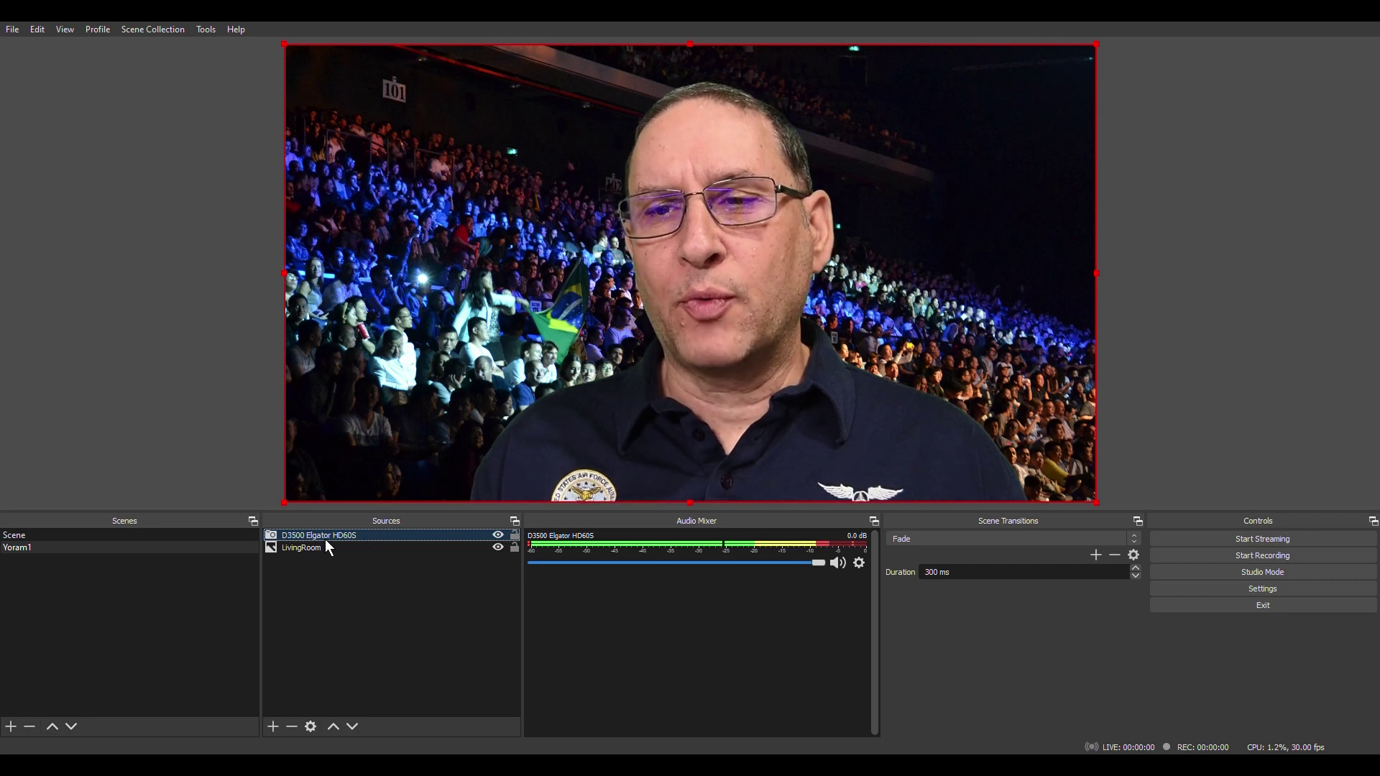
# Review the D3500 camera source's Chroma Key filter settings and its device video configuration properties.
pyautogui.rightClick(354, 517)
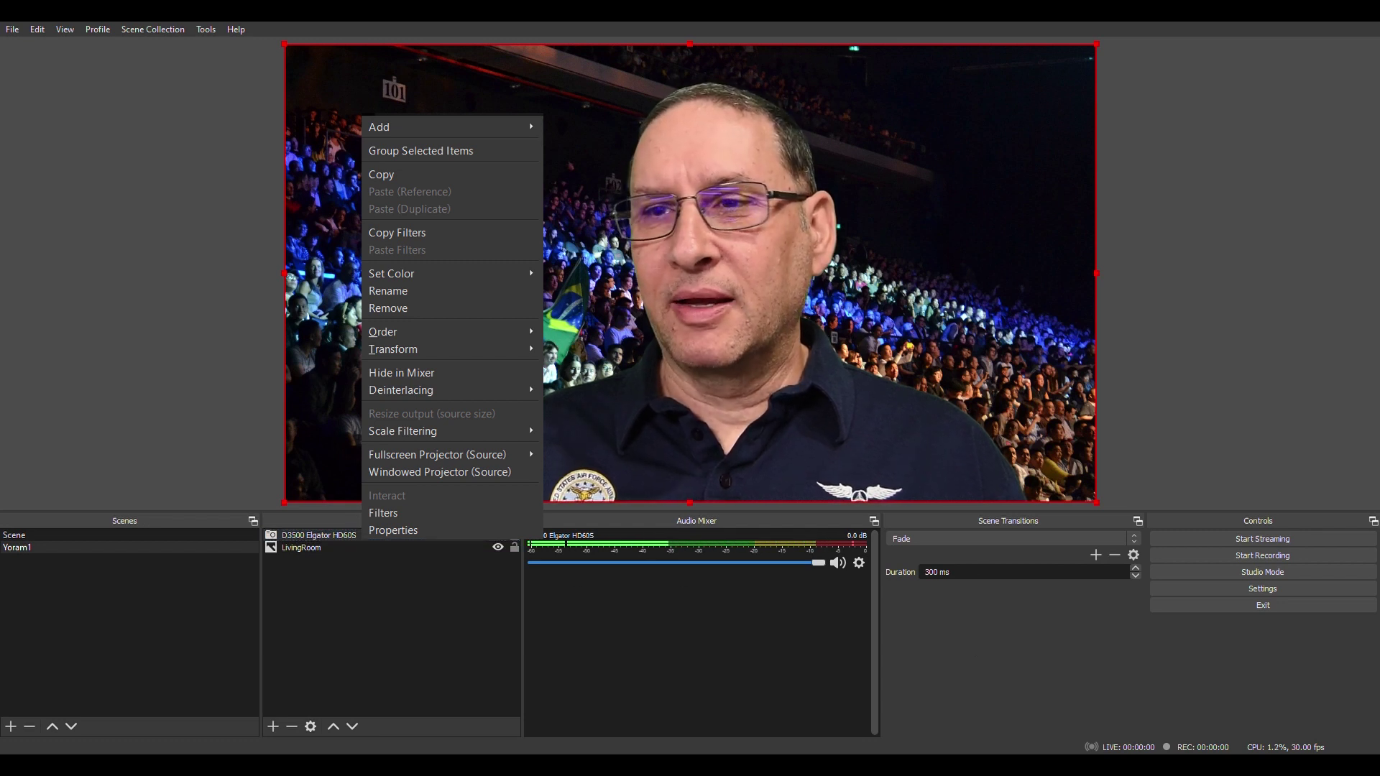
pyautogui.click(383, 512)
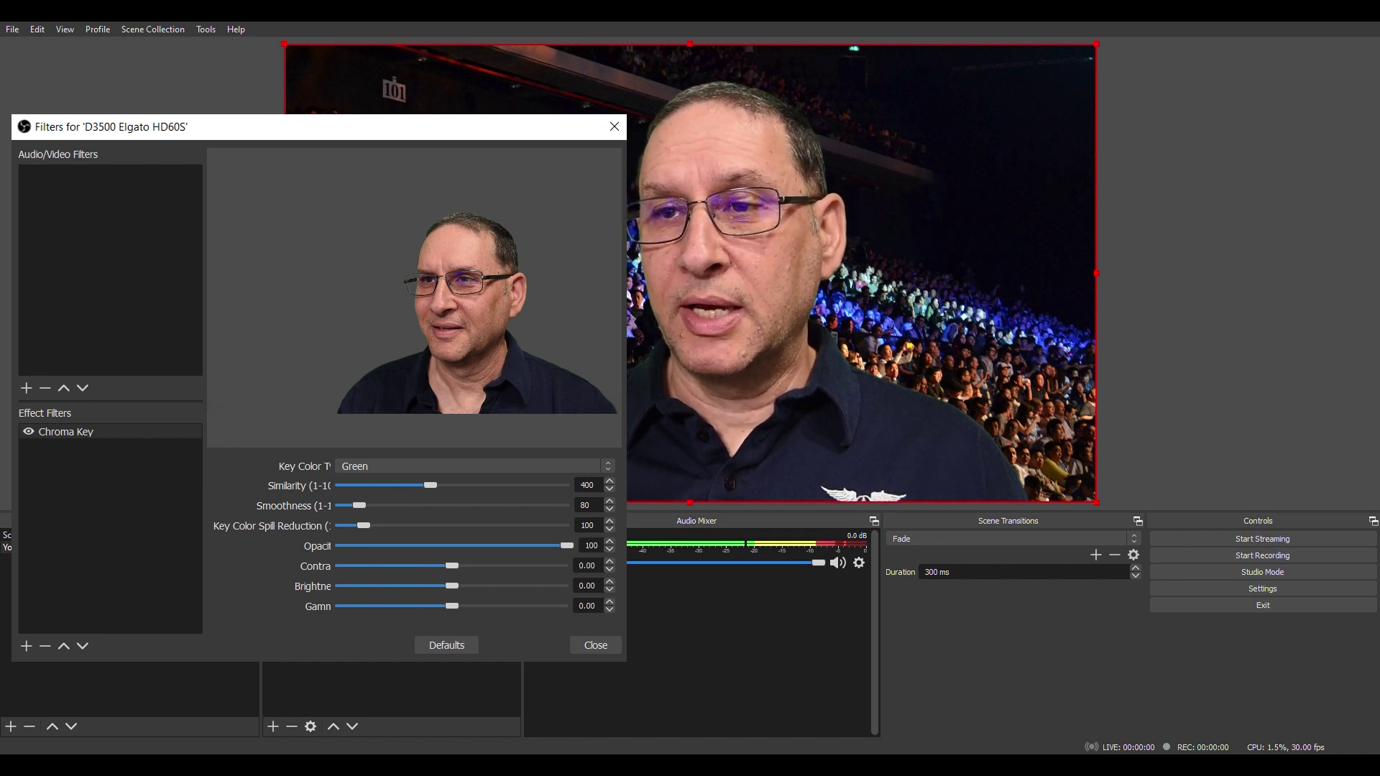
pyautogui.press('Escape')
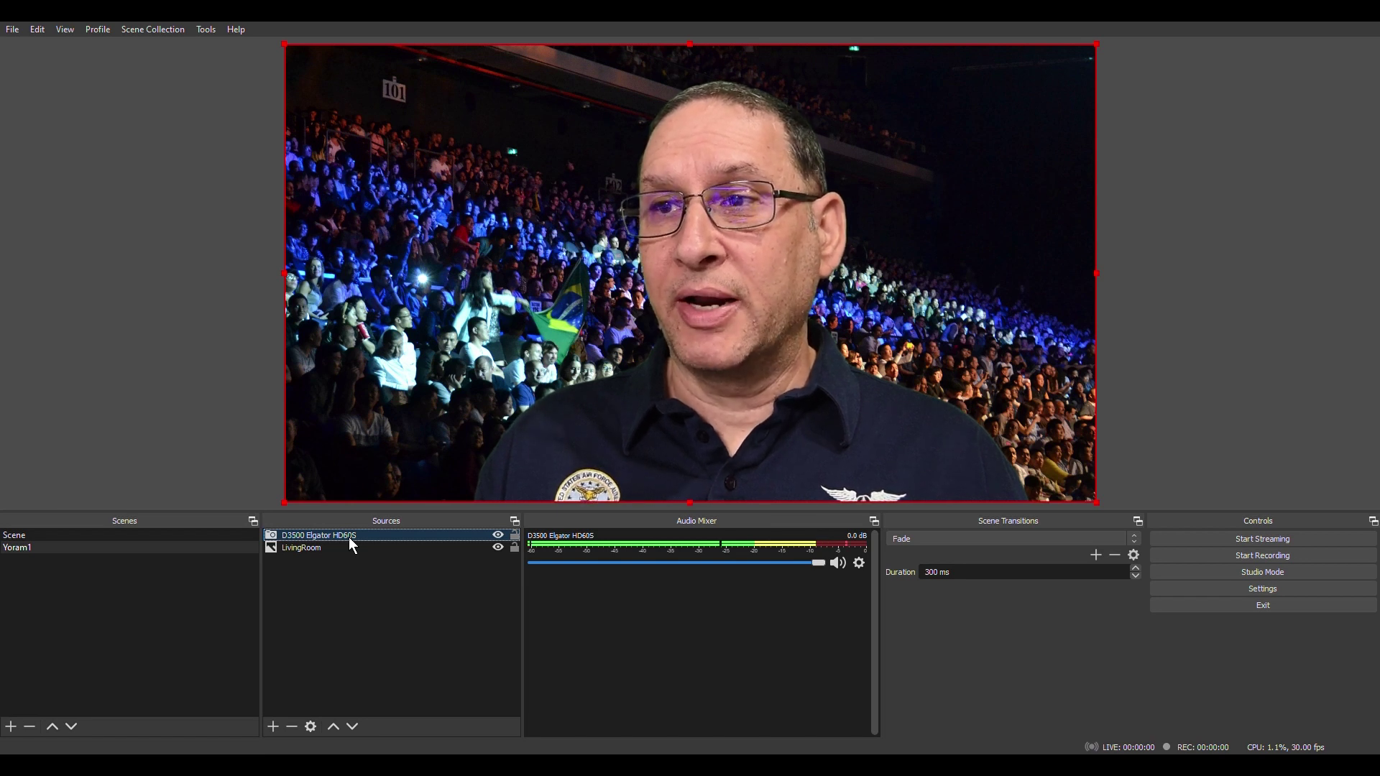
pyautogui.doubleClick(349, 538)
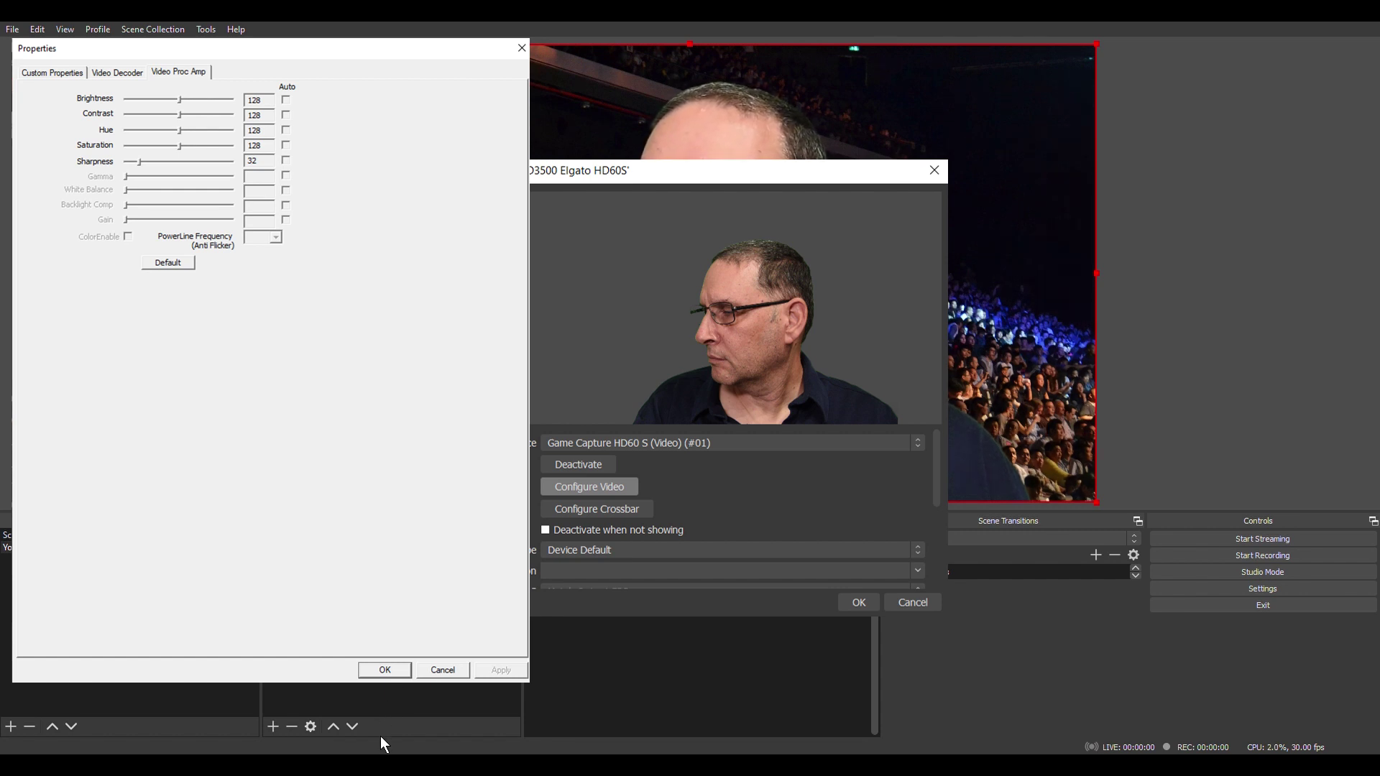
pyautogui.click(869, 602)
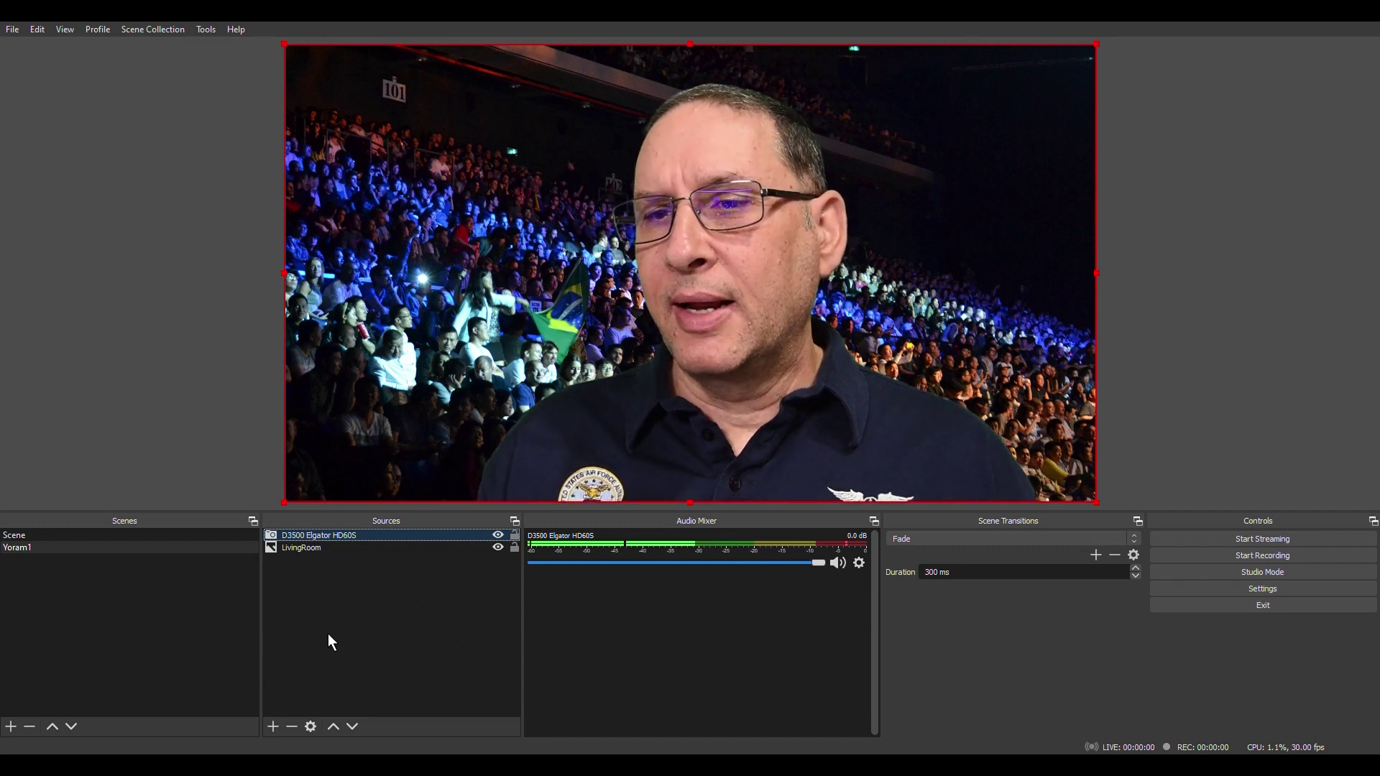
pyautogui.click(273, 727)
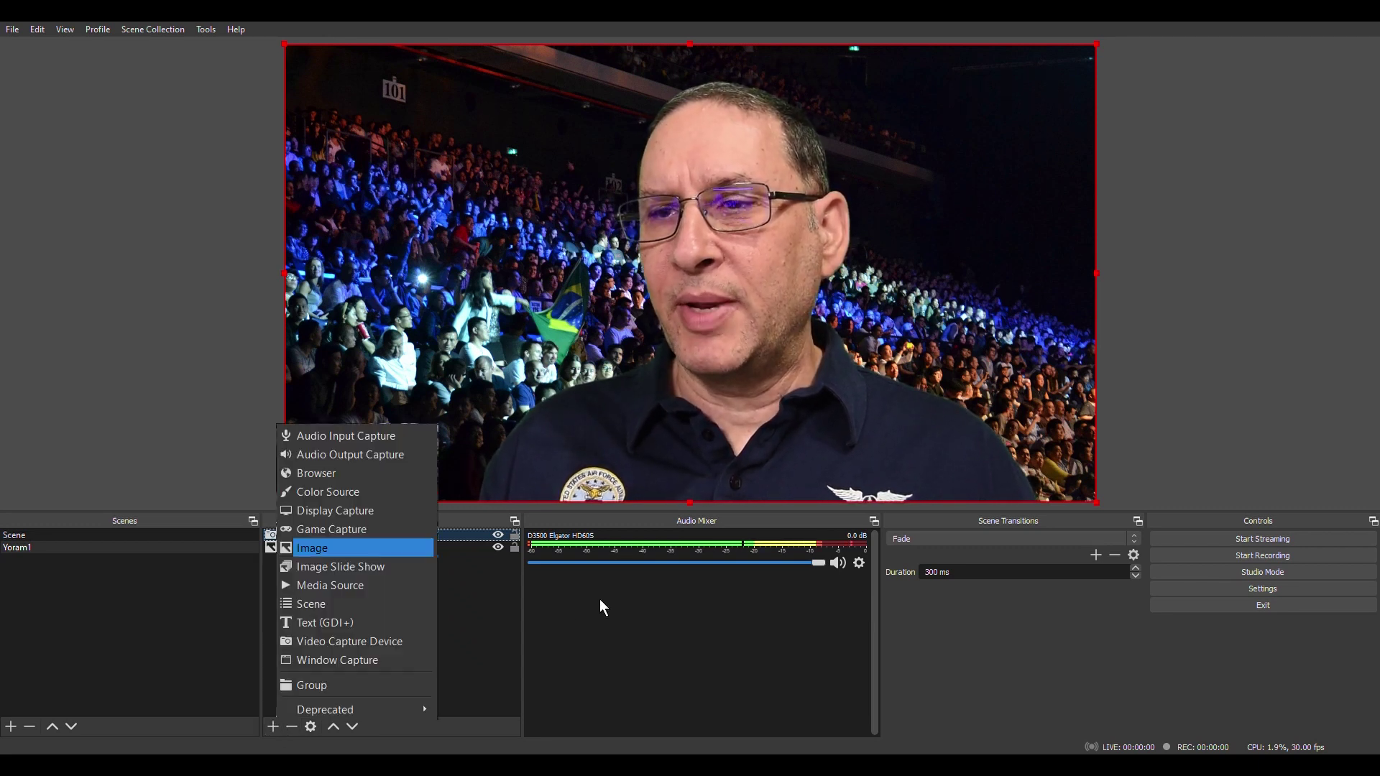
pyautogui.click(672, 575)
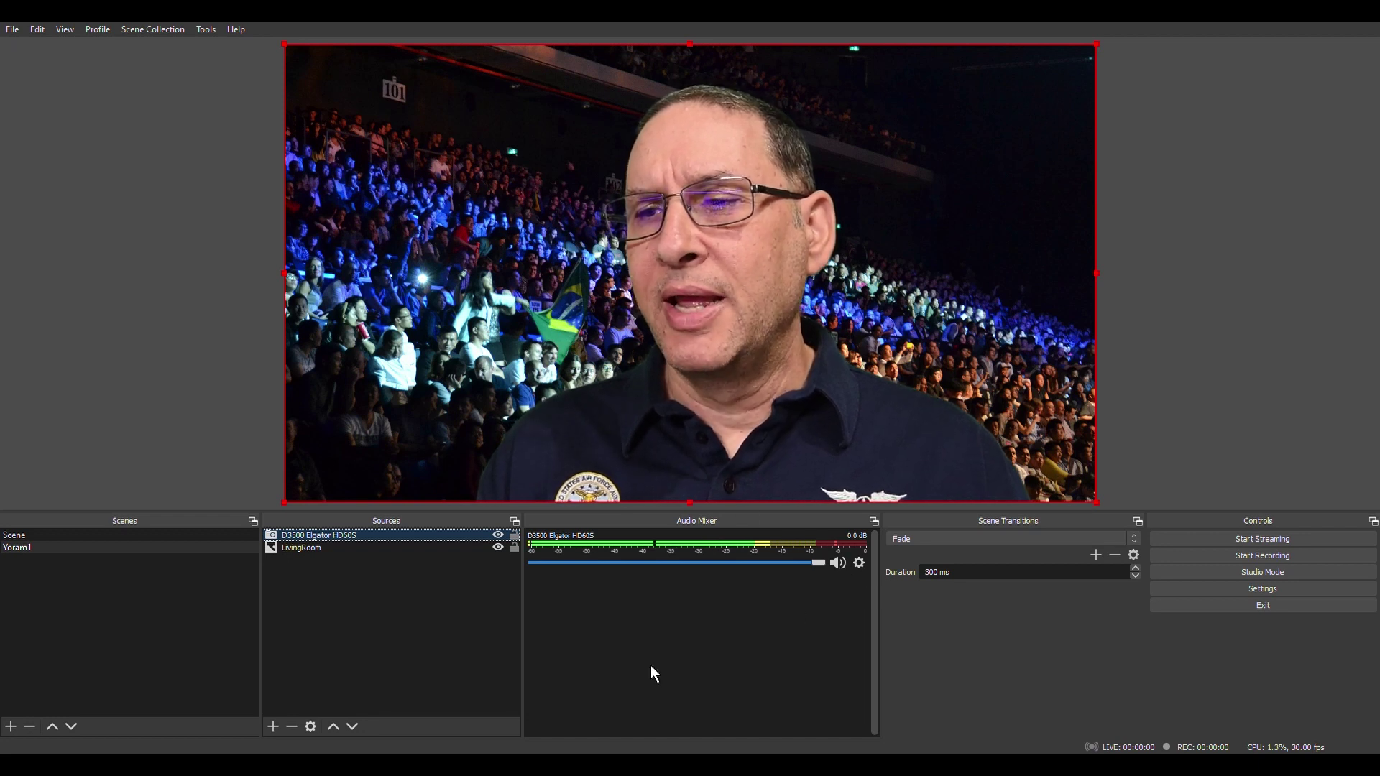
# Mute the audio of the D3500 camera source in the mixer.
pyautogui.click(838, 563)
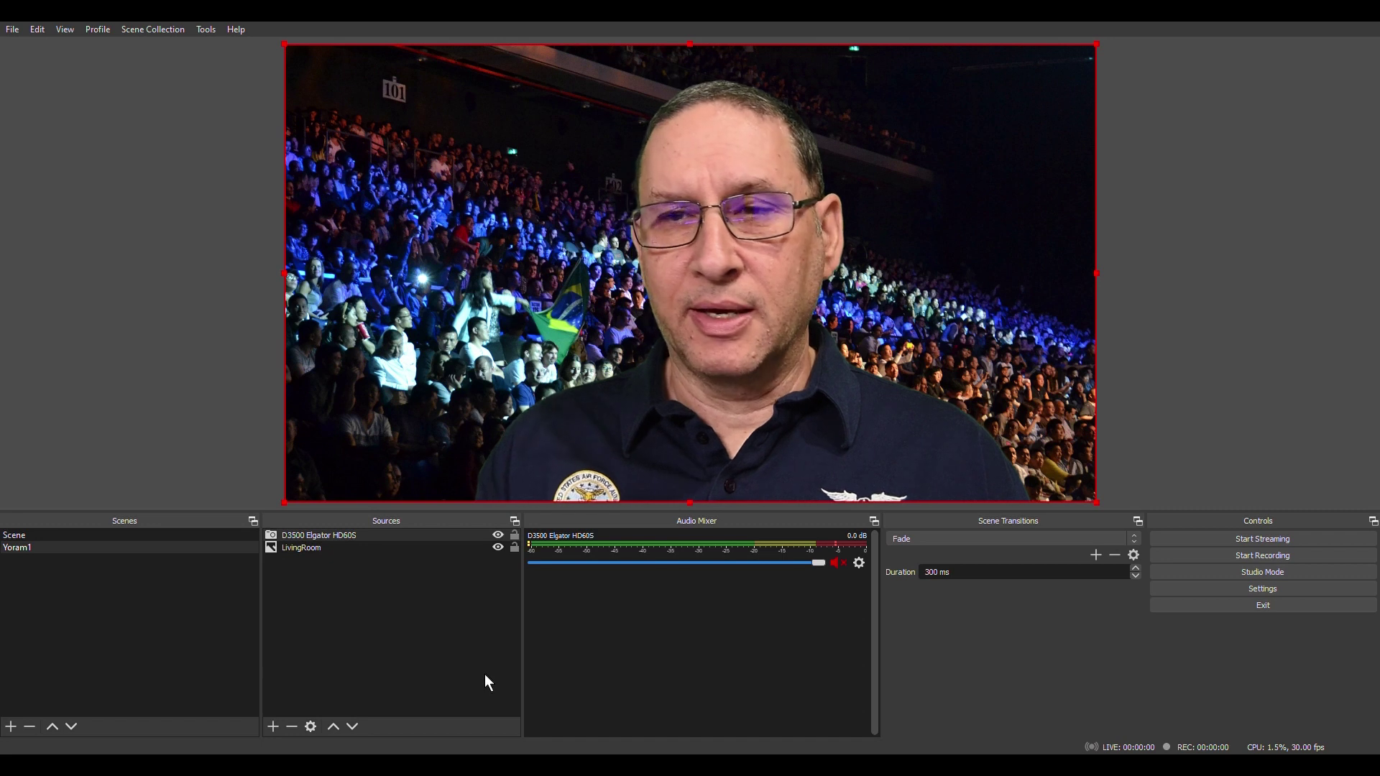
# Add a new Image source named Logo that uses the file TBOT_20A_Stack_X.png.
pyautogui.click(274, 729)
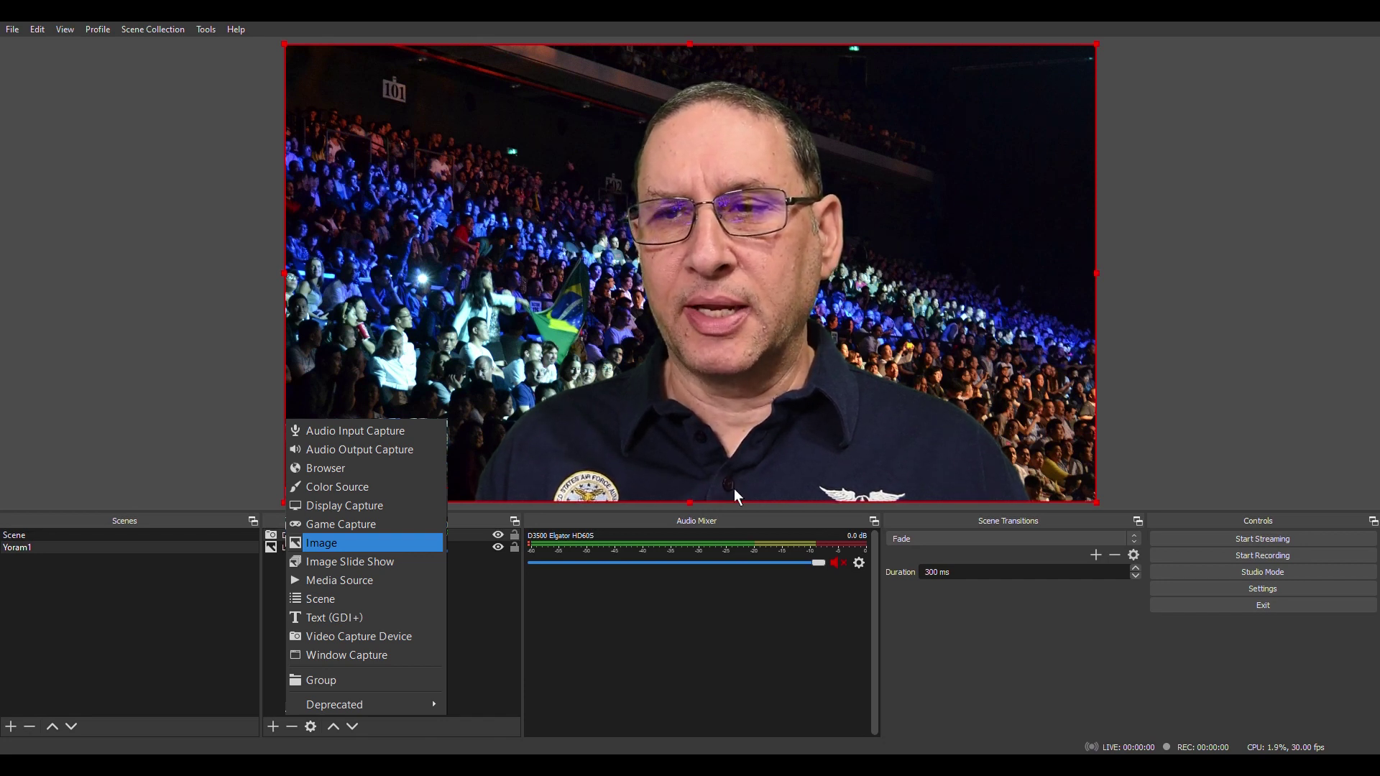
pyautogui.press('Return')
pyautogui.write('Logo')
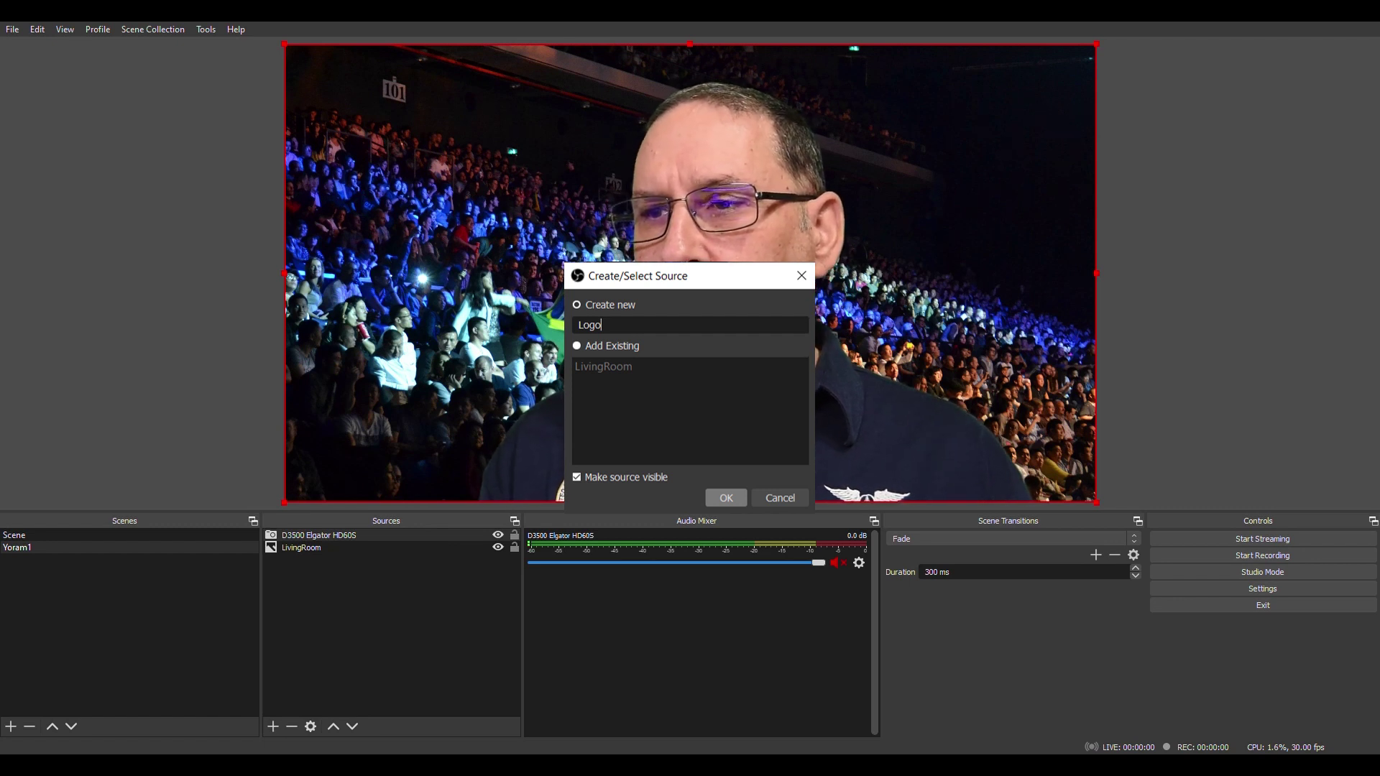
pyautogui.press('Return')
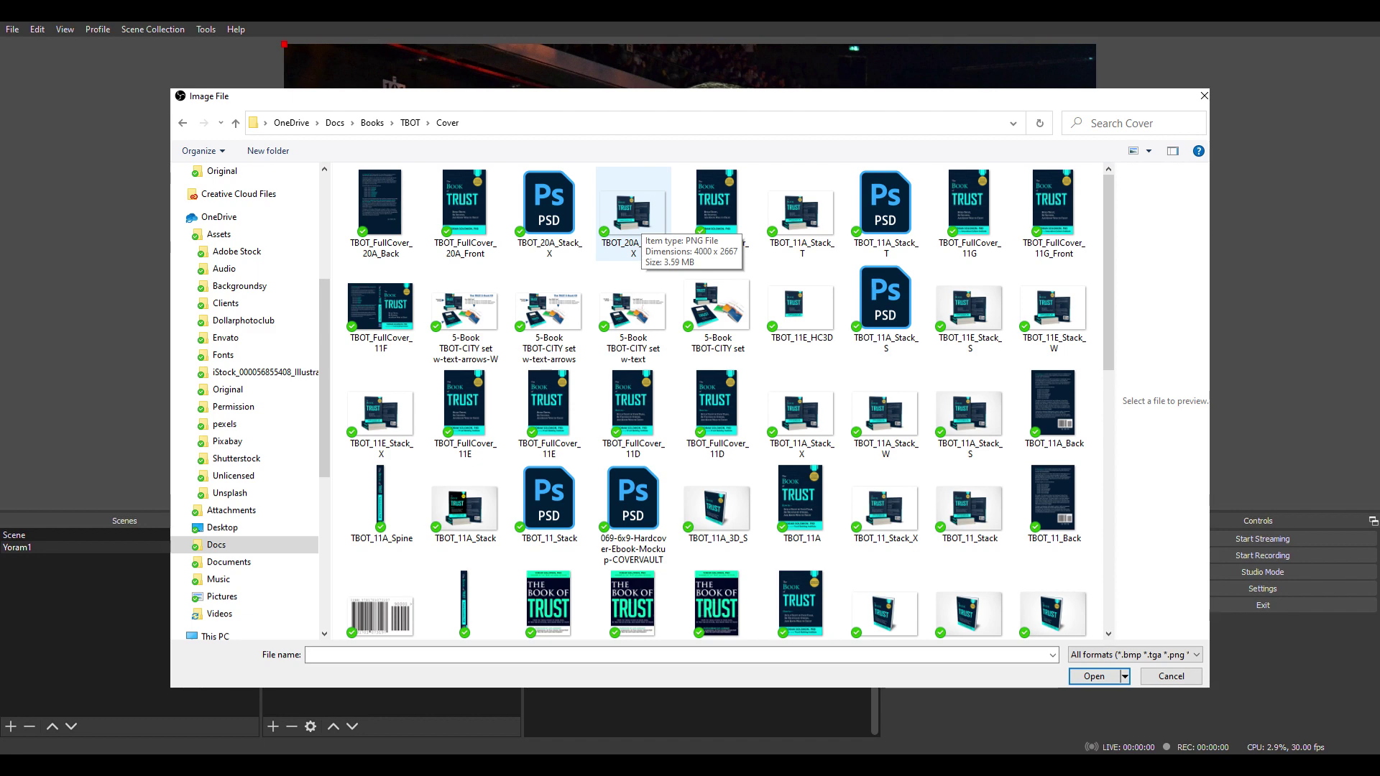
pyautogui.doubleClick(632, 217)
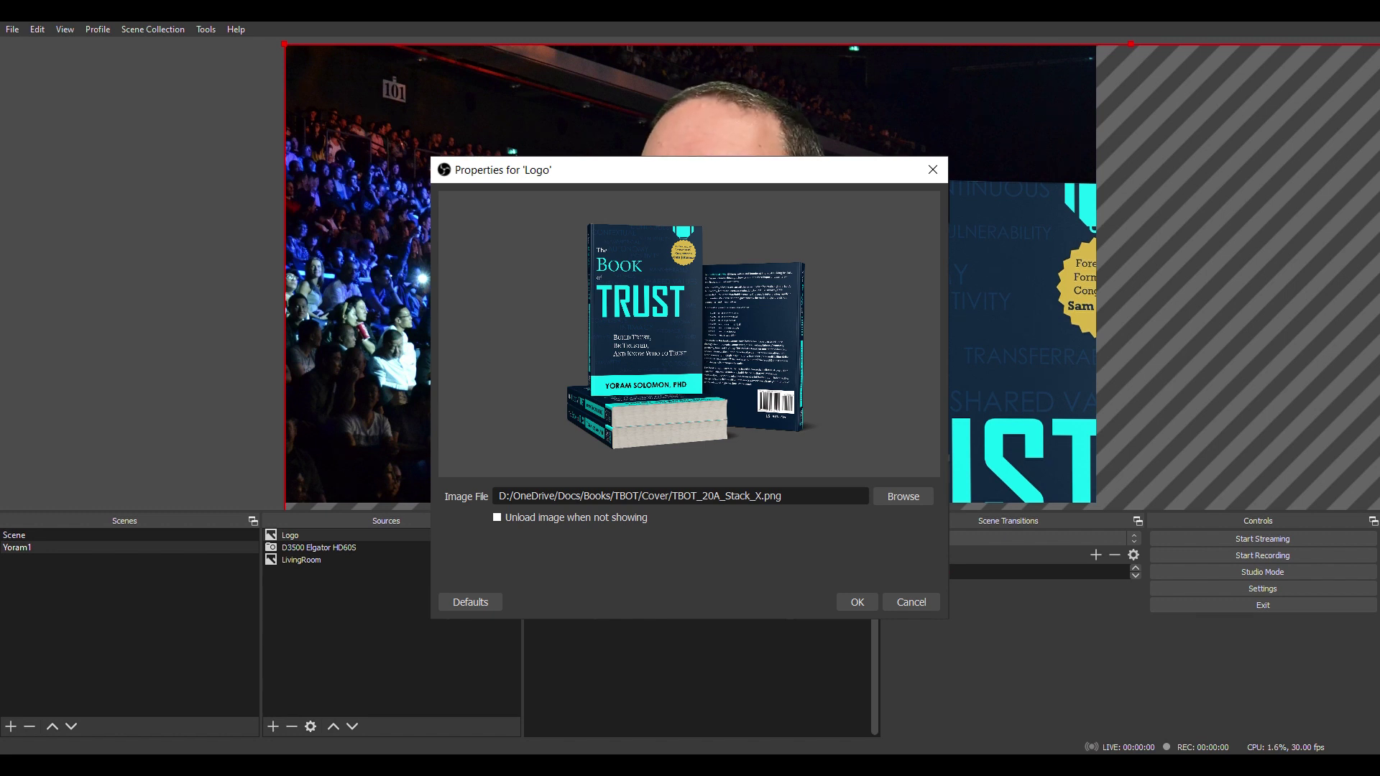
pyautogui.press('Return')
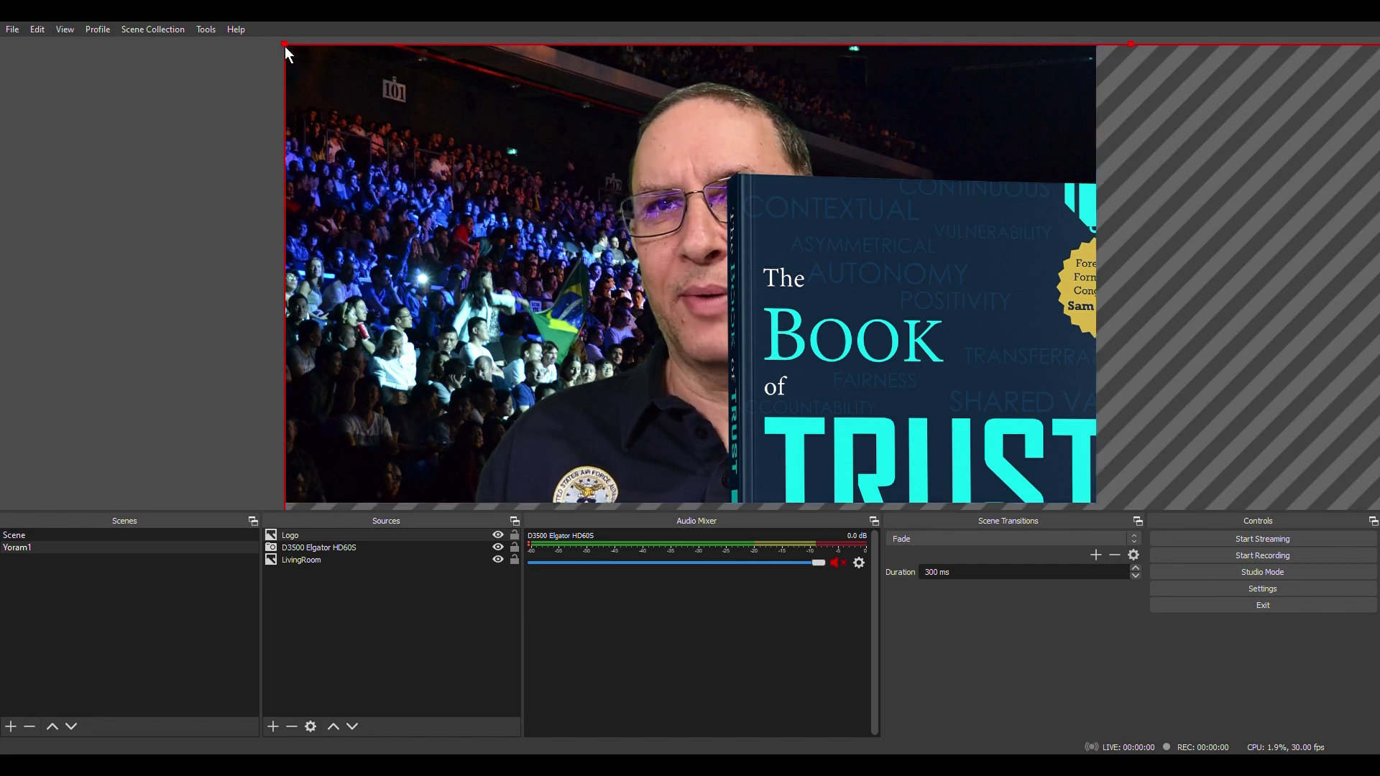
# Scale the Logo image down to about 60% of the canvas width and place its books in the canvas's lower-left corner.
pyautogui.moveTo(285, 46); pyautogui.dragTo(384, 111)
pyautogui.moveTo(295, 85); pyautogui.dragTo(674, 291)
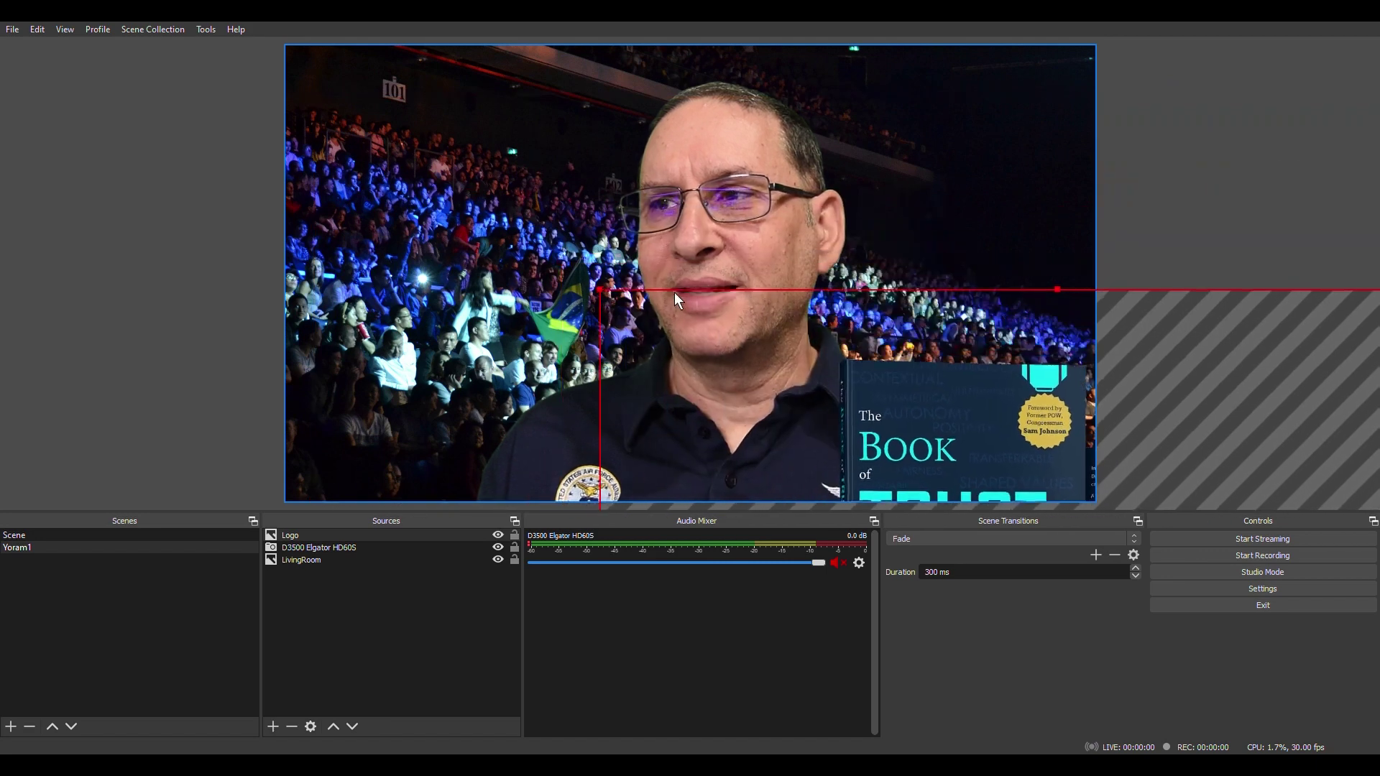
pyautogui.moveTo(908, 428); pyautogui.dragTo(464, 167)
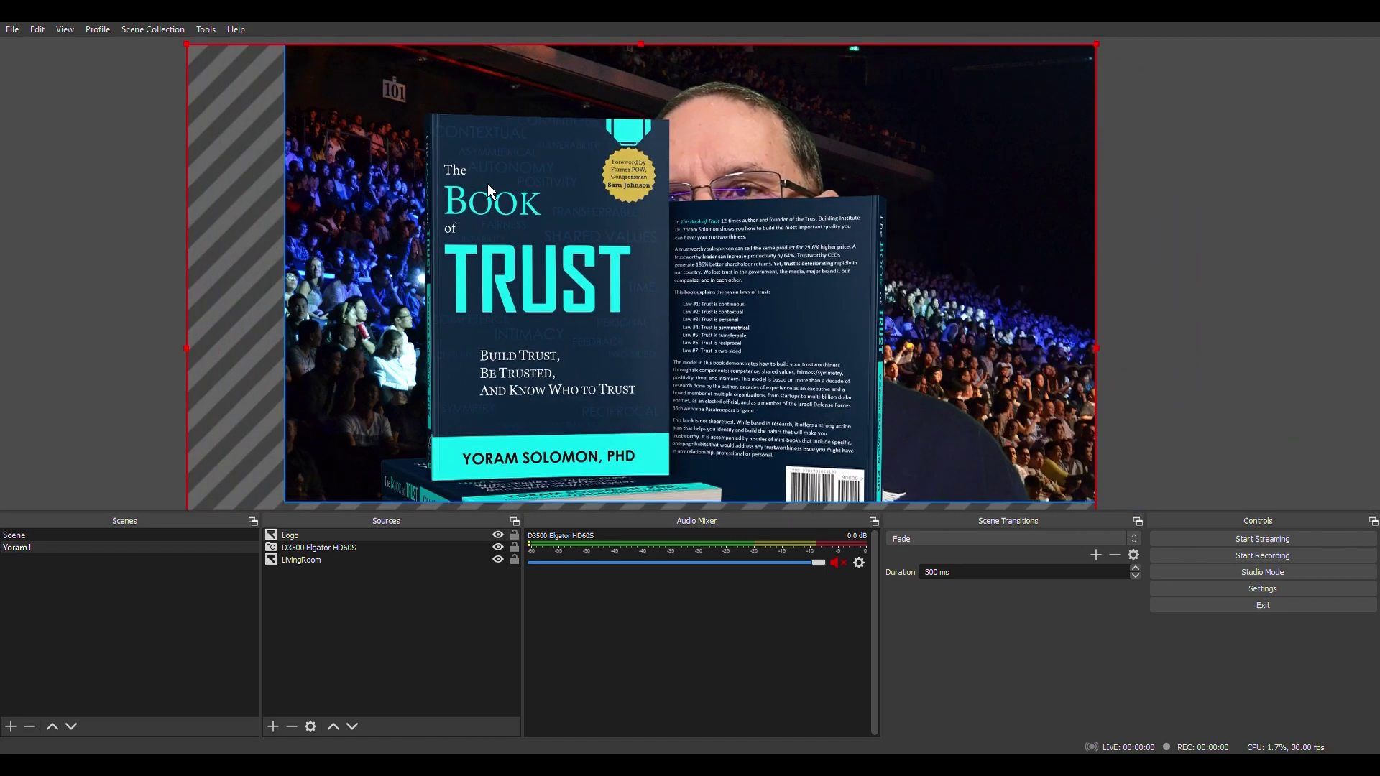
pyautogui.moveTo(187, 44); pyautogui.dragTo(605, 321)
pyautogui.moveTo(747, 424); pyautogui.dragTo(347, 309)
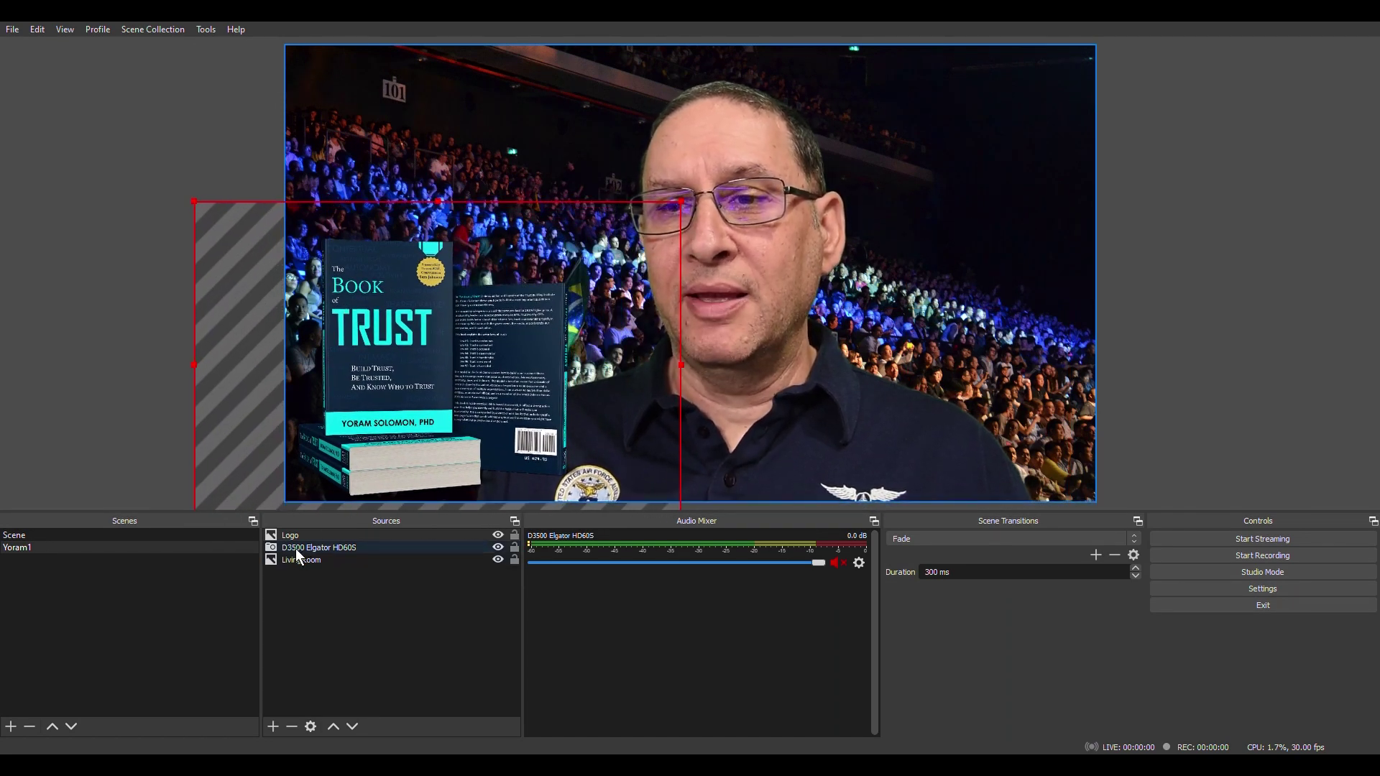
# Move the D3500 camera source above the Logo image in the stacking order.
pyautogui.click(324, 548)
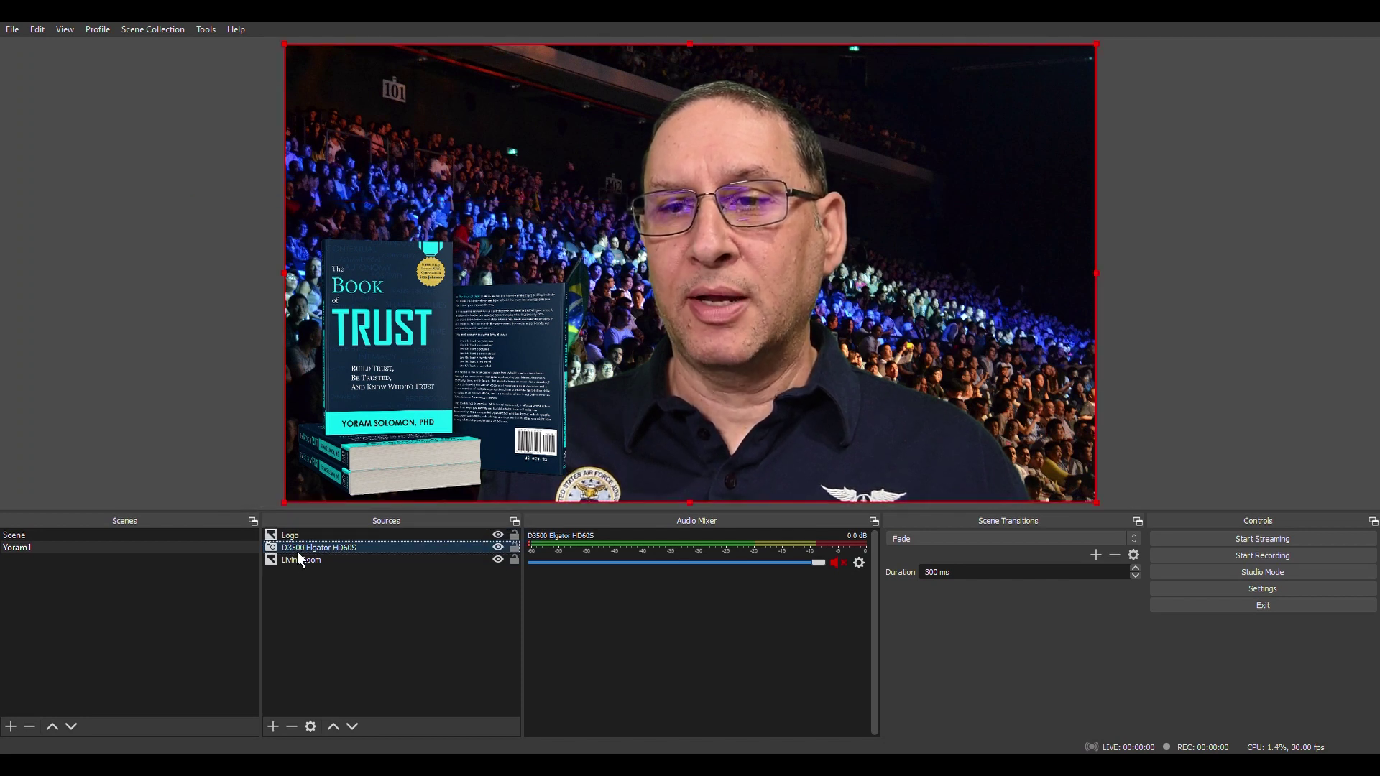
pyautogui.moveTo(296, 550); pyautogui.dragTo(296, 540)
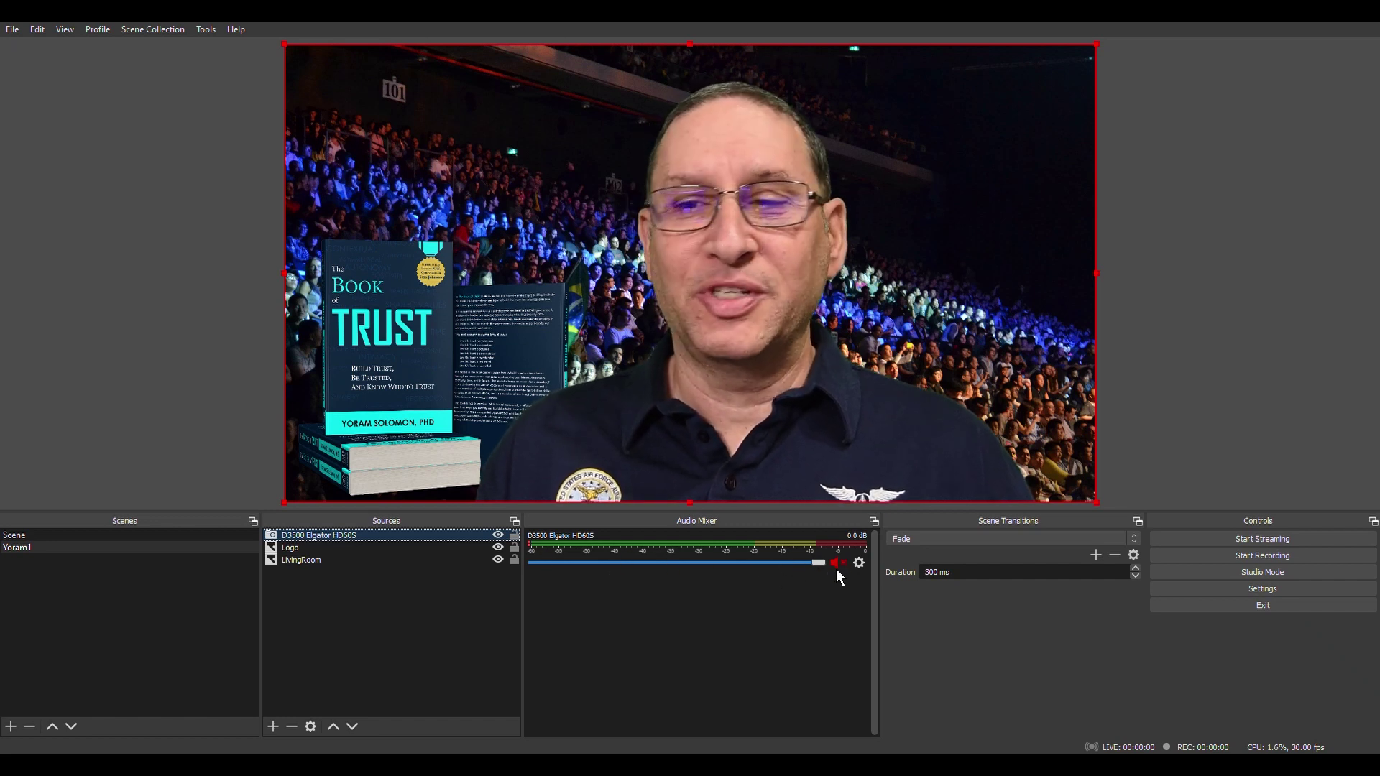
# Add a new Audio Input Capture source named BlueYeti and choose its microphone device.
pyautogui.click(277, 729)
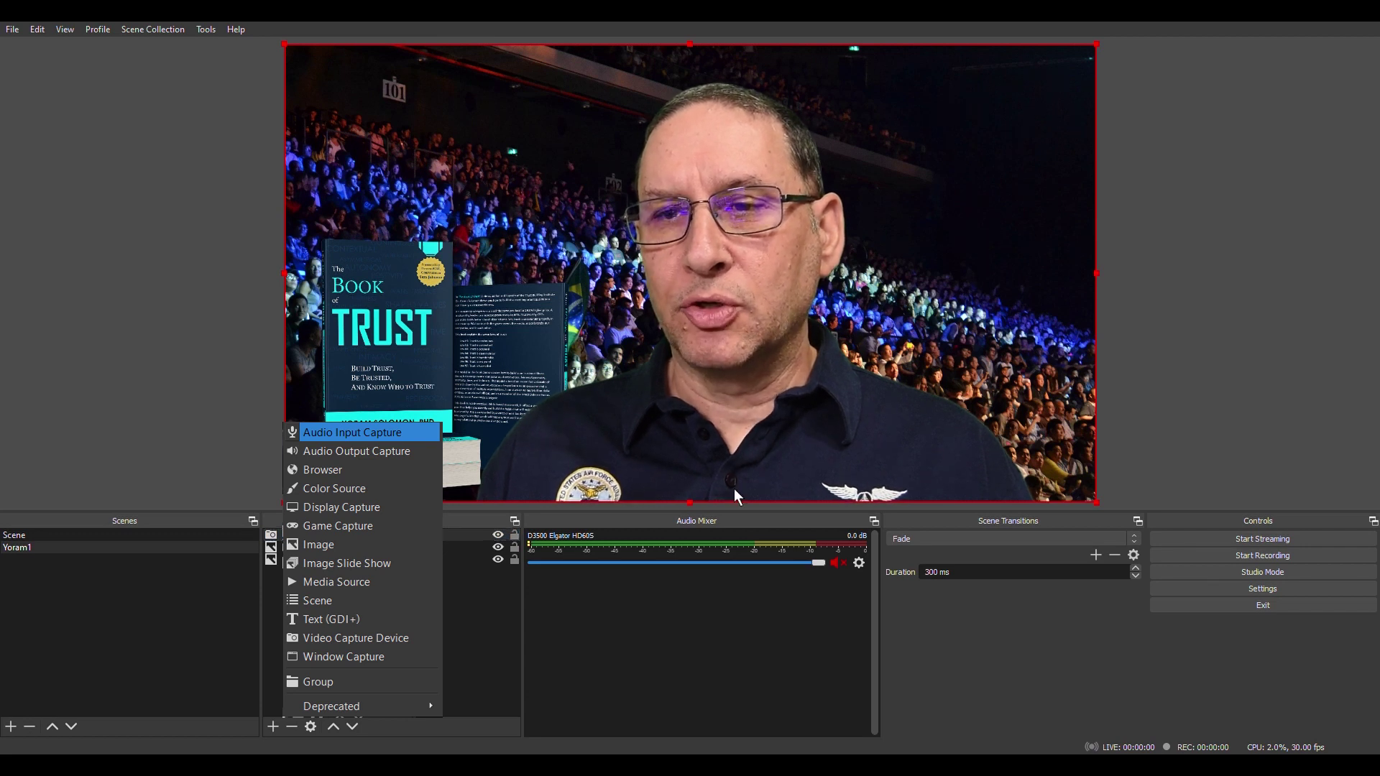
pyautogui.press('Return')
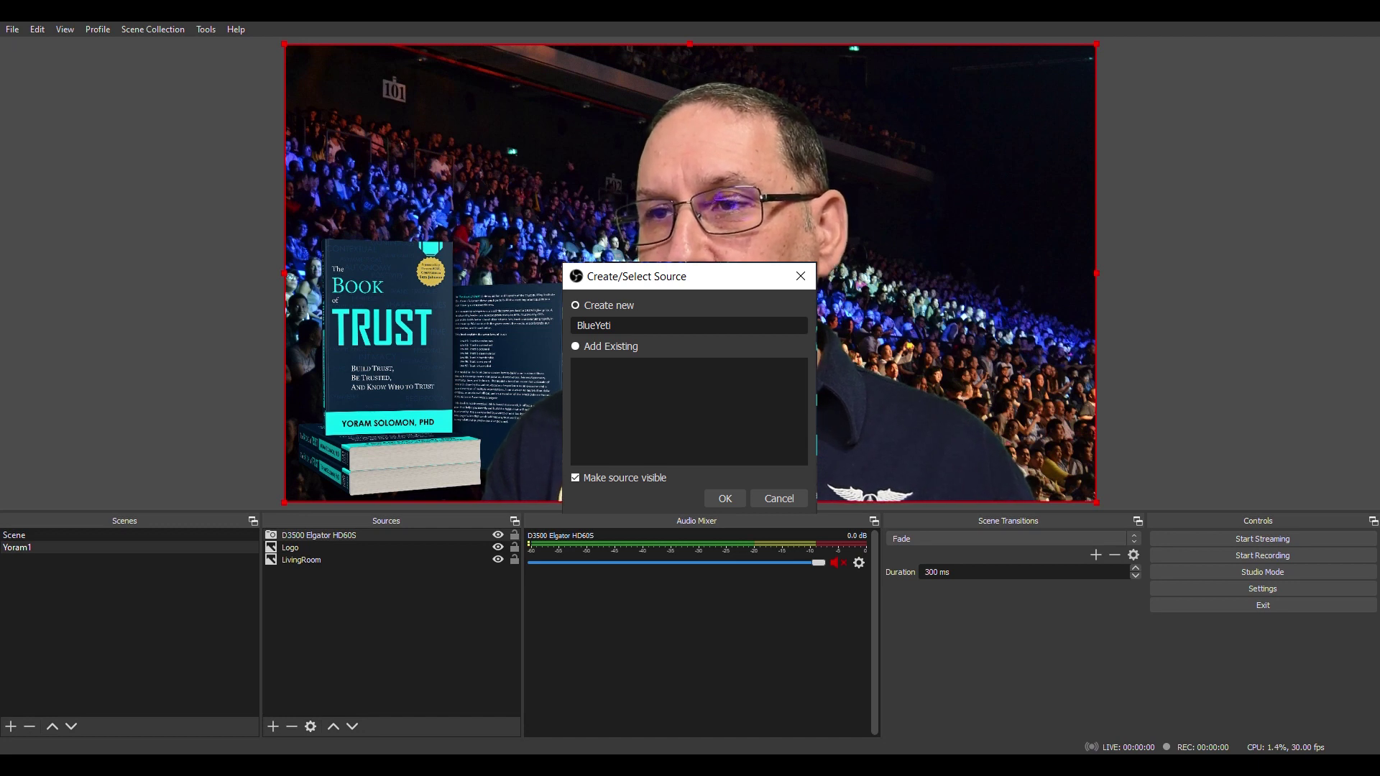
pyautogui.press('Return')
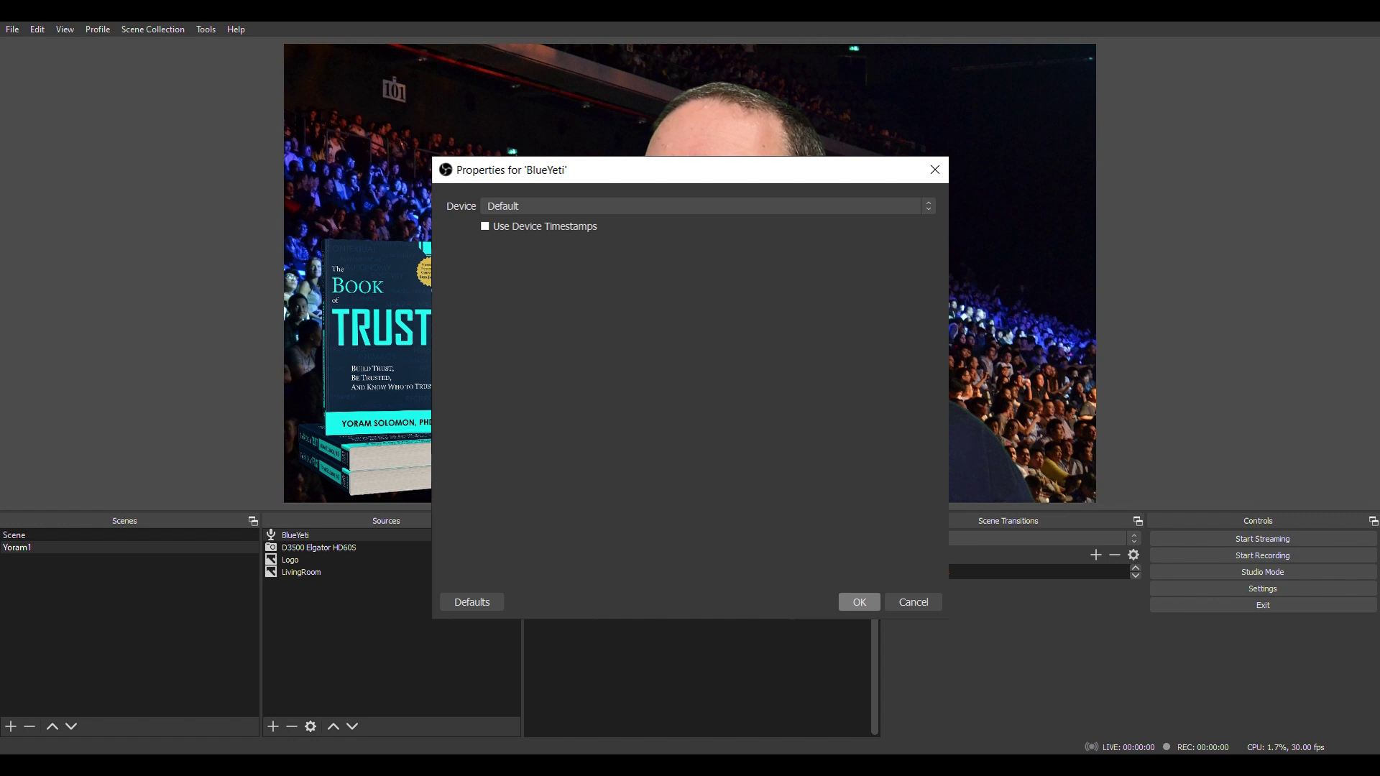
pyautogui.hotkey('alt', 'Down')
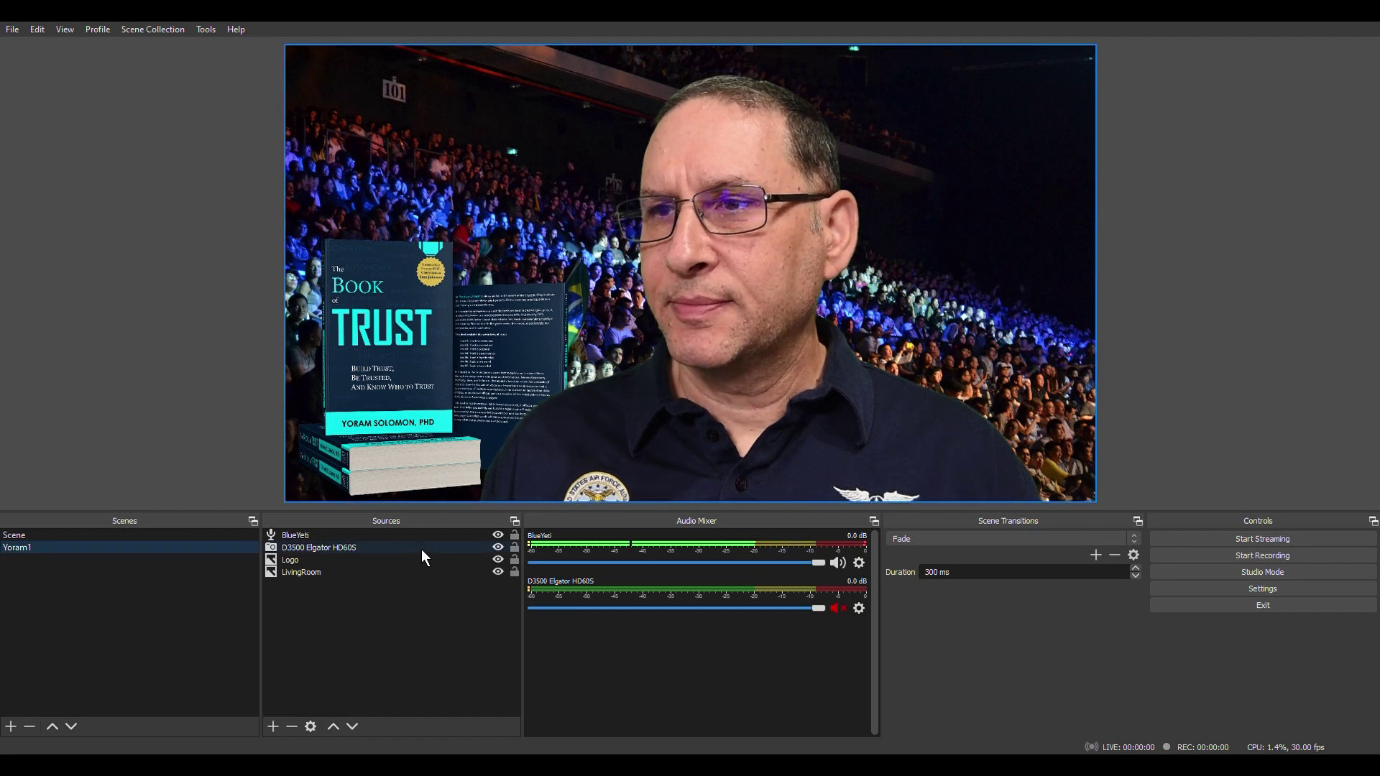
pyautogui.click(183, 547)
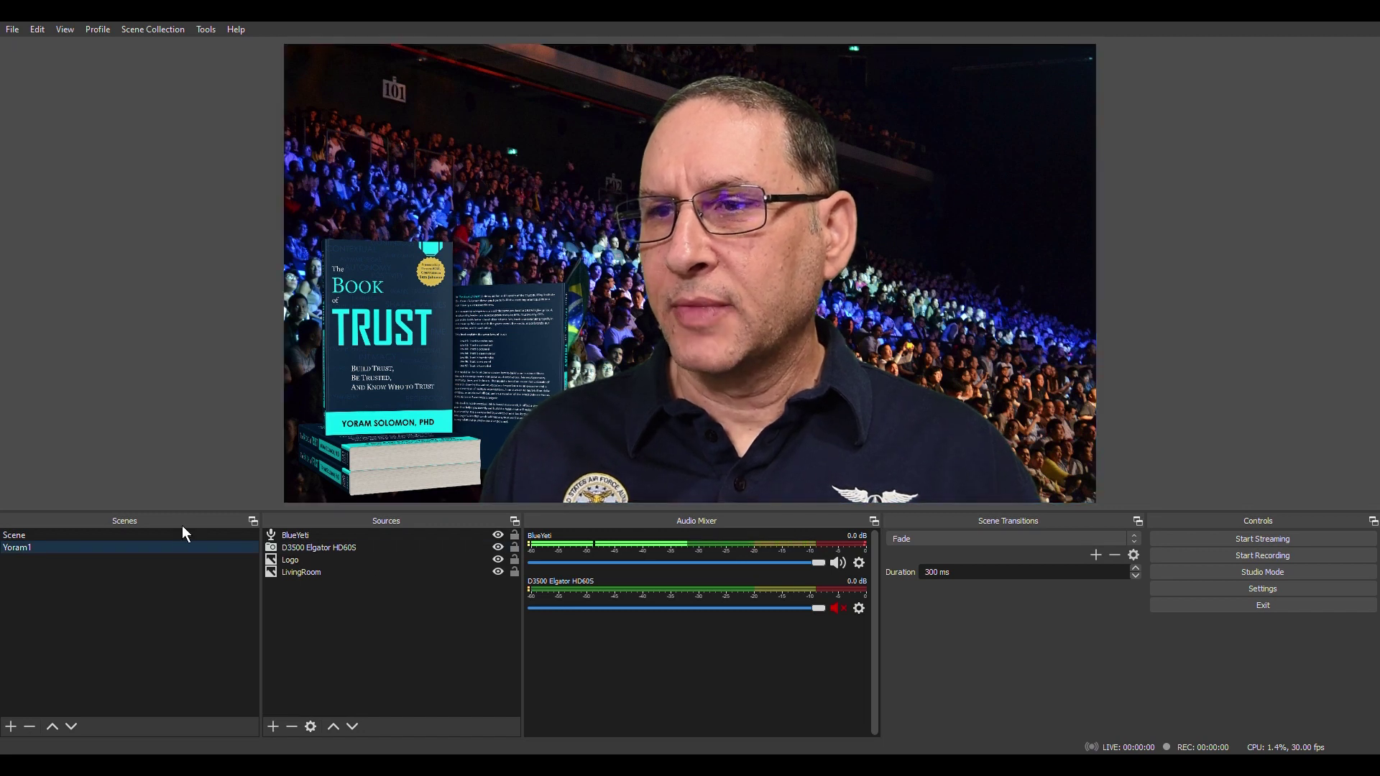
# Add a Window Capture source named PowerPint that captures the "PowerPoint Slide Show - Evaluate_Slides" window.
pyautogui.click(274, 731)
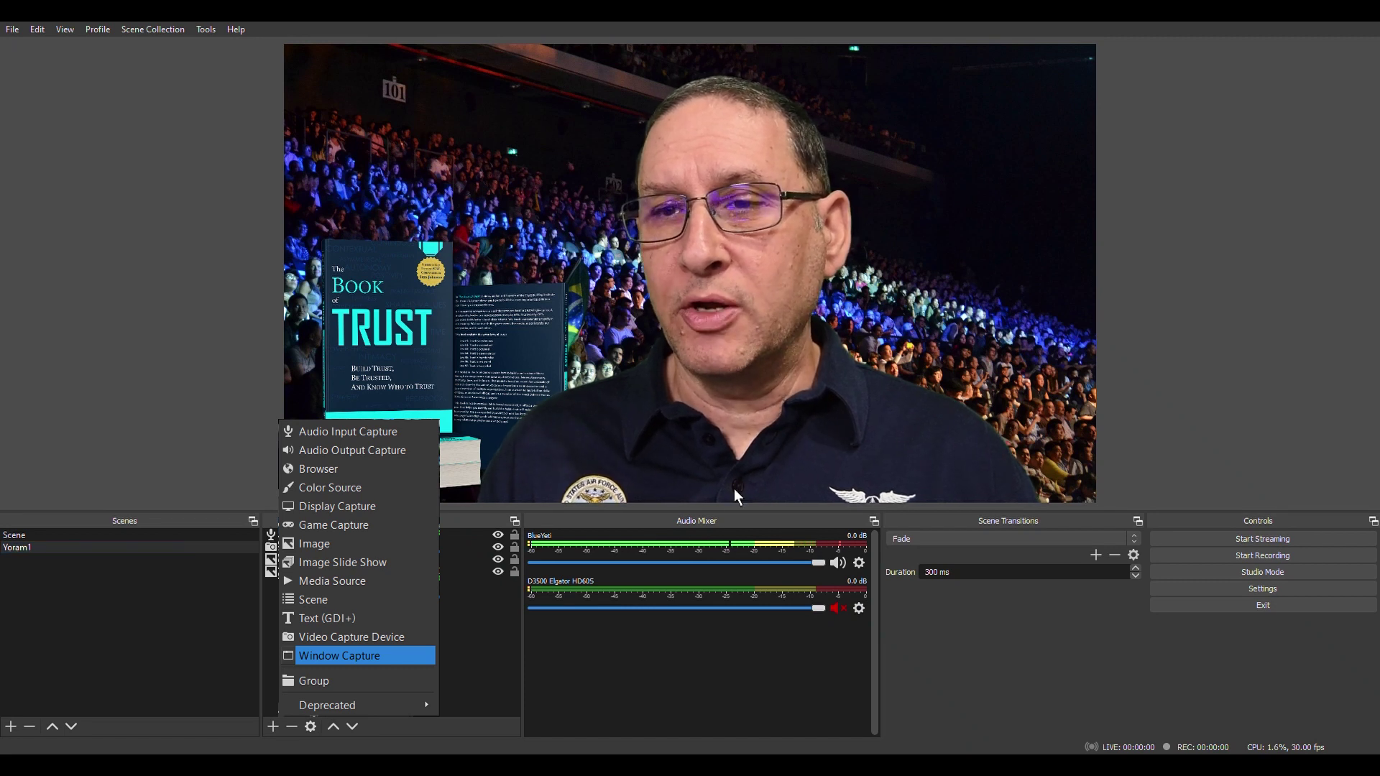
pyautogui.press('Return')
pyautogui.write('PowerPint')
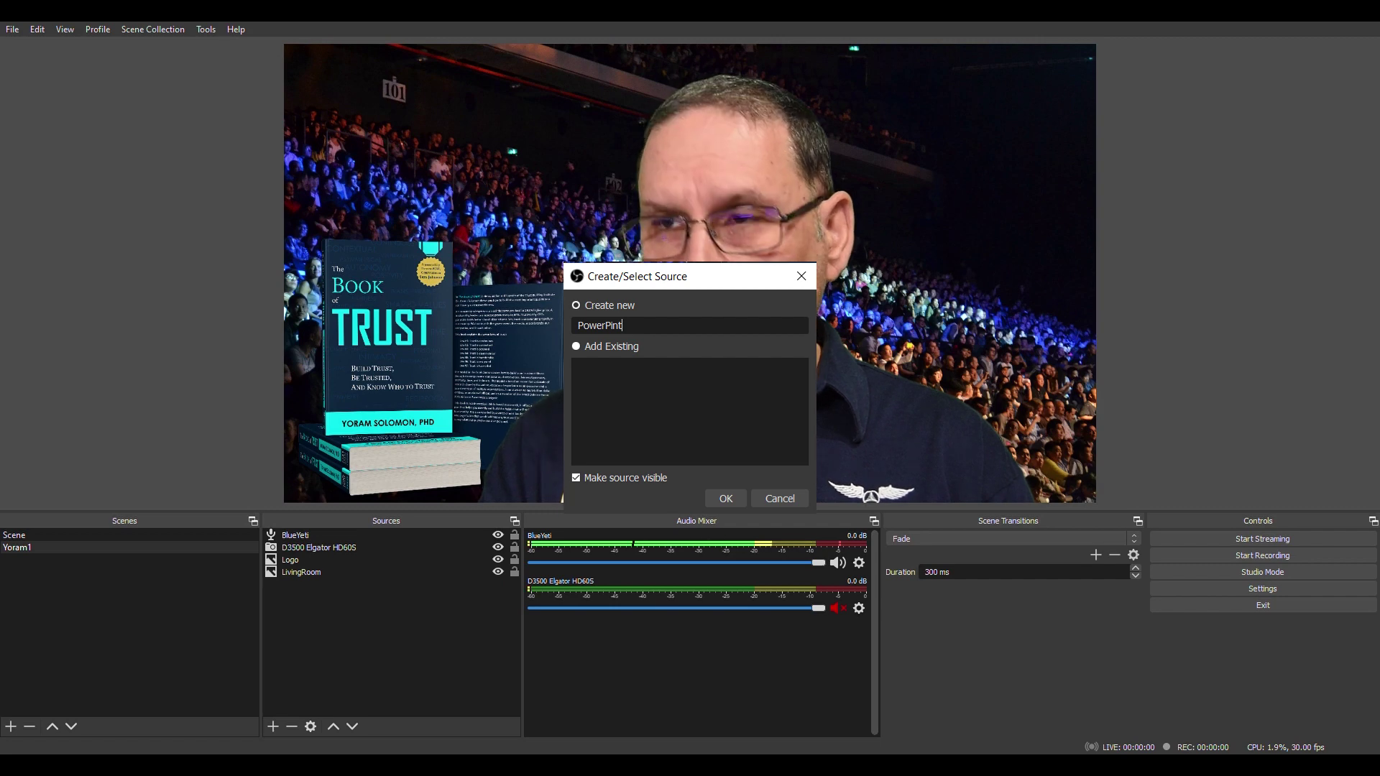
pyautogui.press('Return')
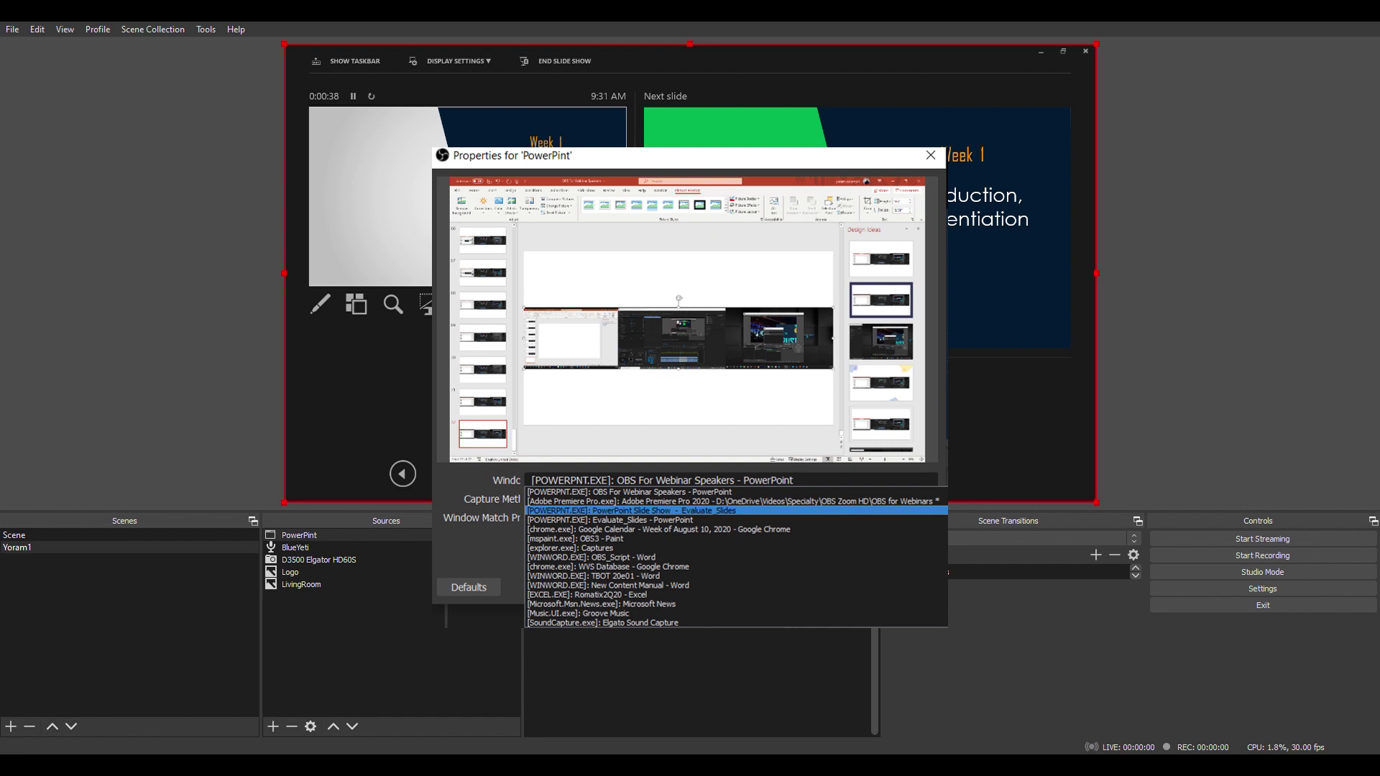
pyautogui.click(655, 519)
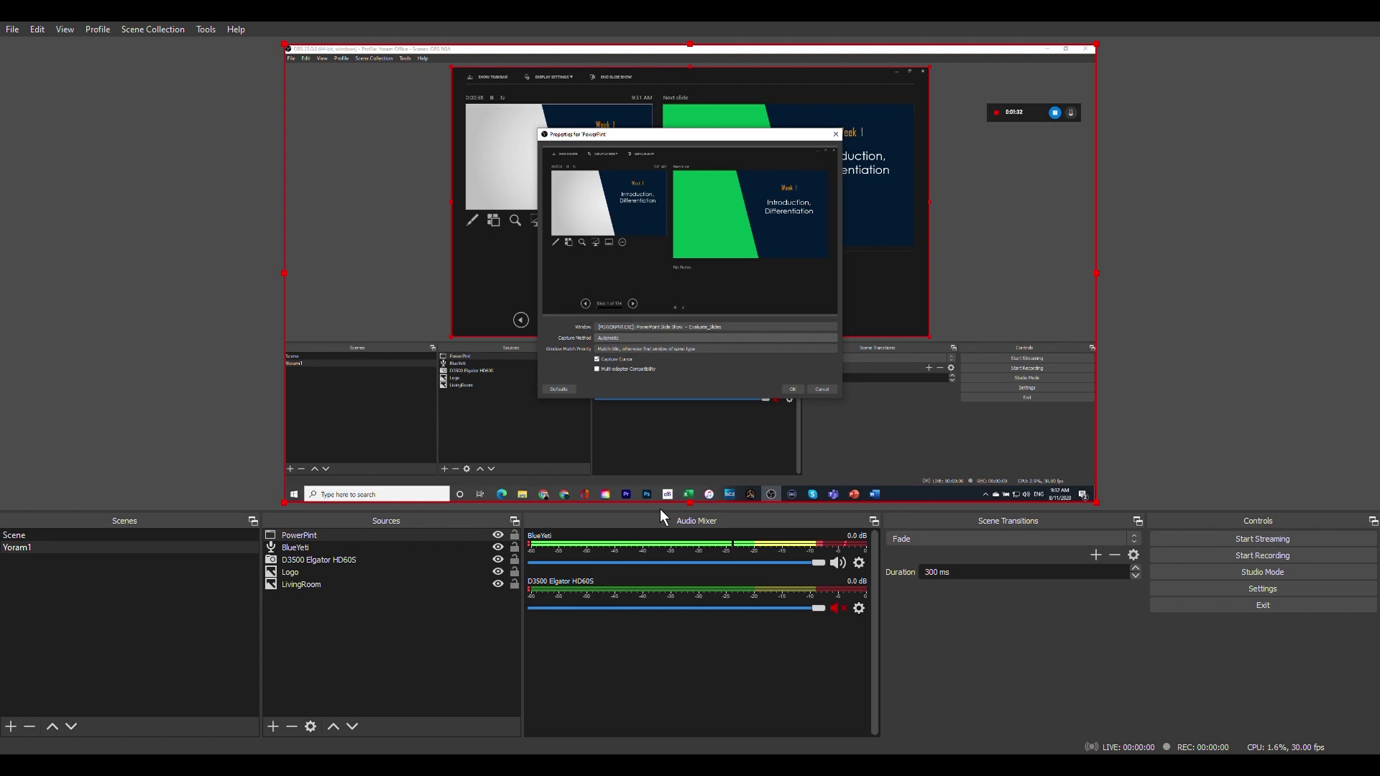
pyautogui.click(166, 334)
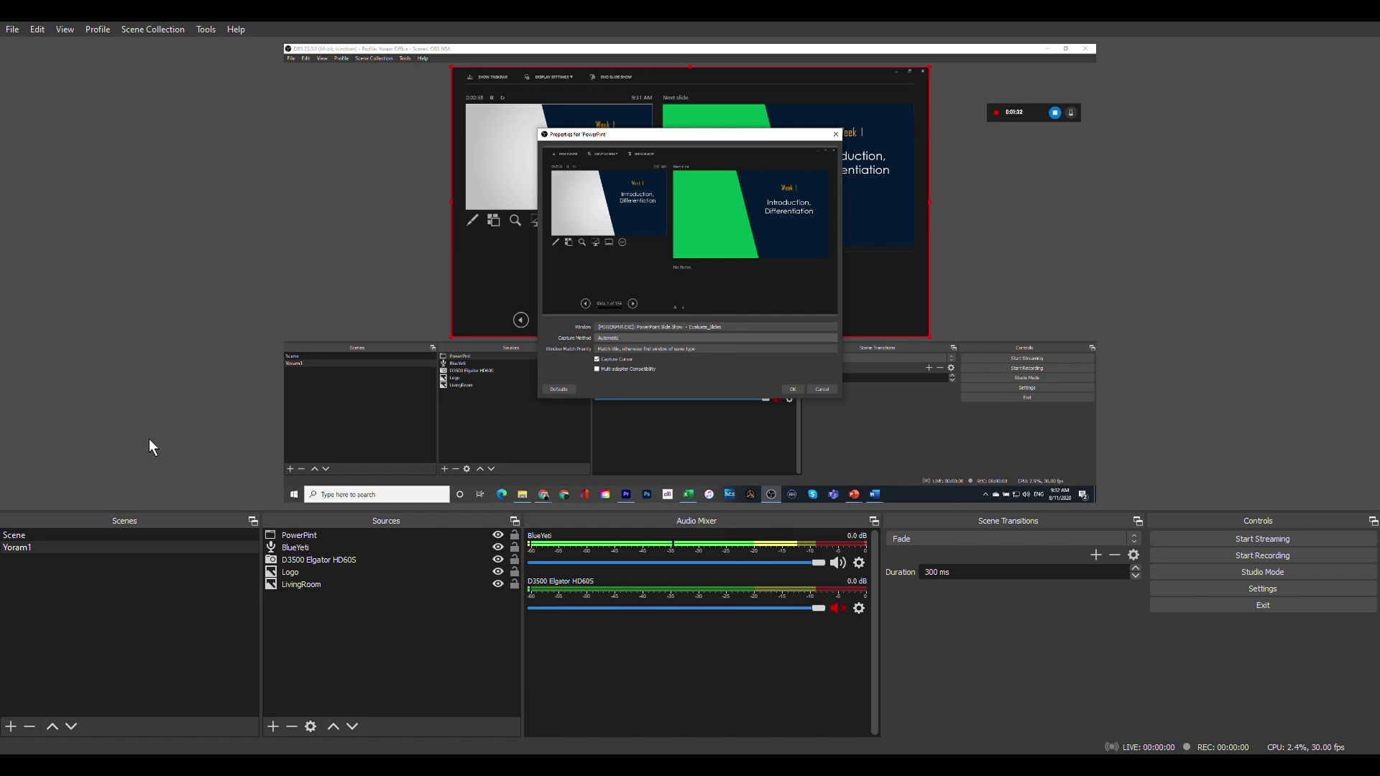
# Rename the PowerPint source as PPT and set its capture method to Windows Graphics Capture (Windows 10 1903 and up).
pyautogui.click(305, 536)
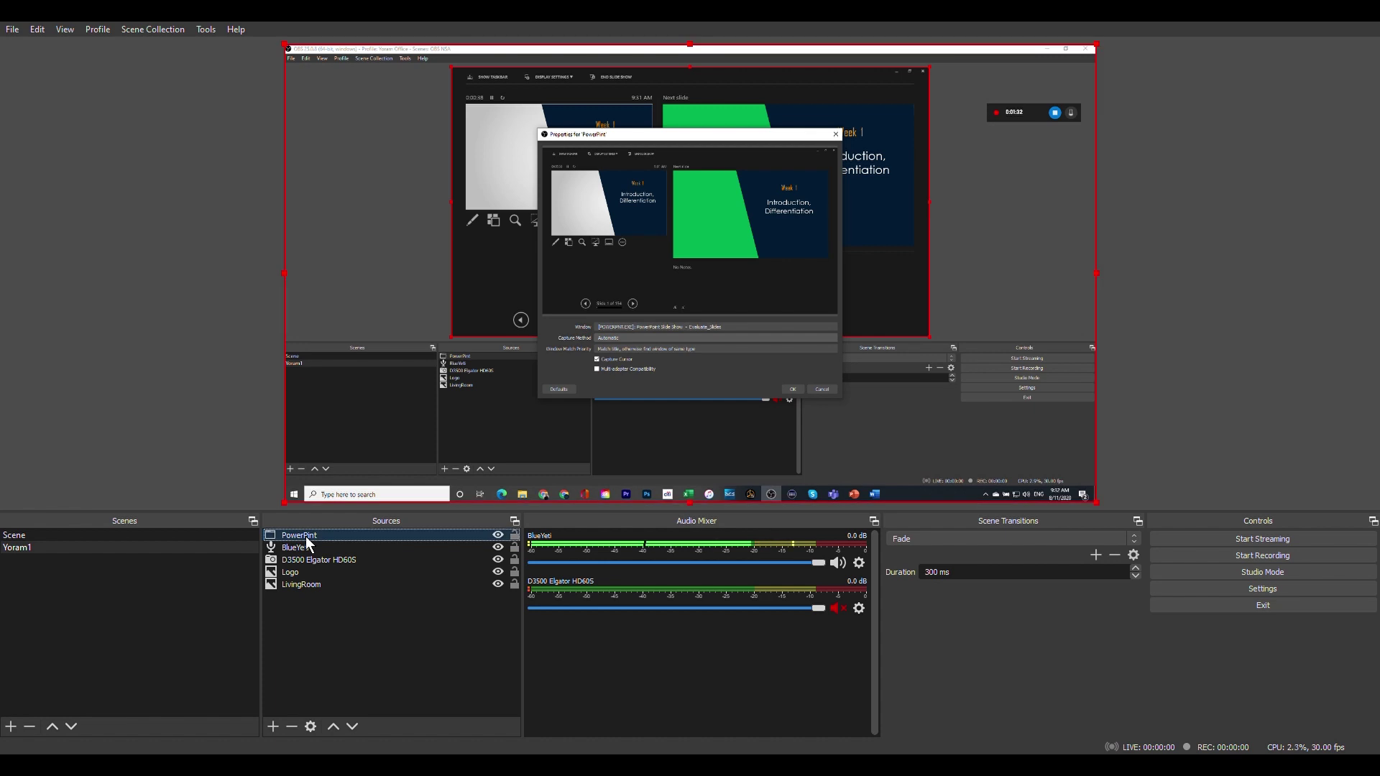
pyautogui.rightClick(325, 339)
pyautogui.click(356, 503)
pyautogui.write('PPT')
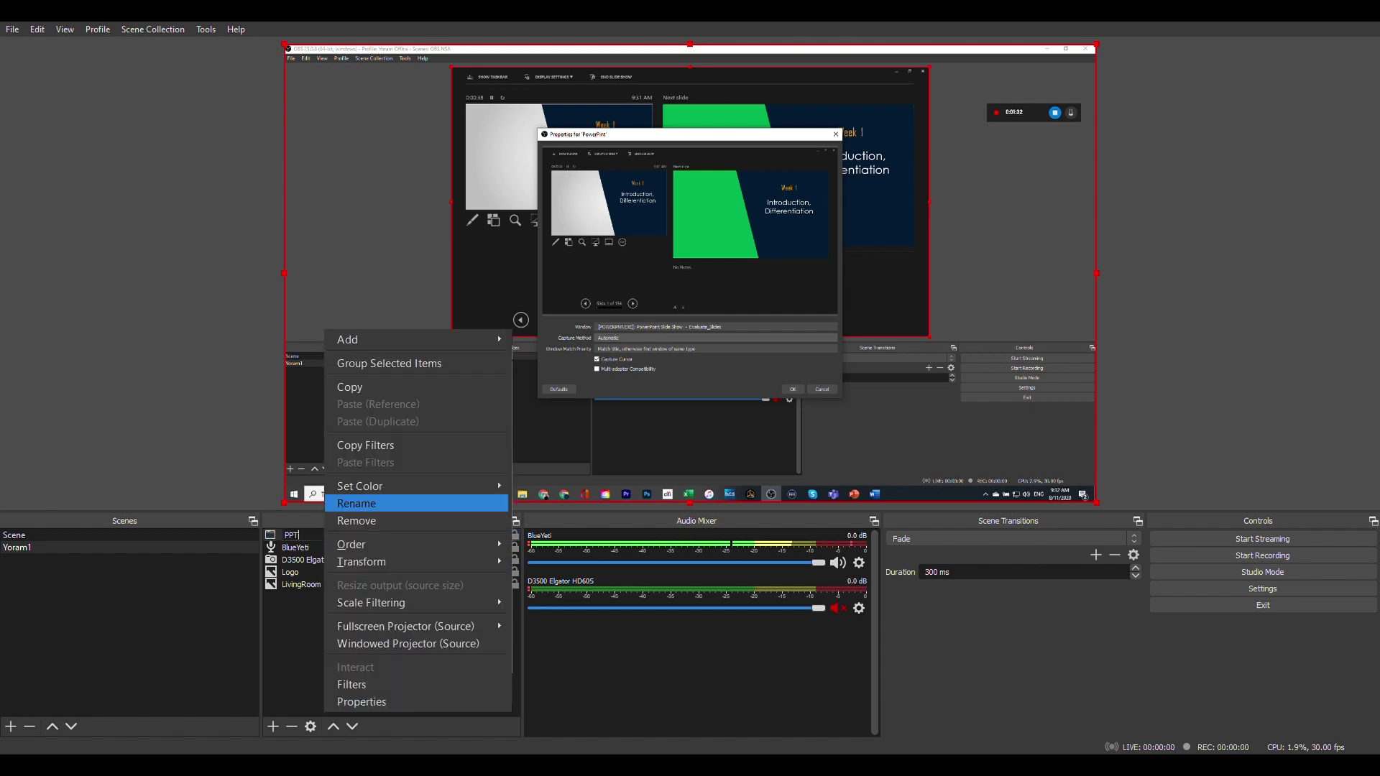
pyautogui.press('Return')
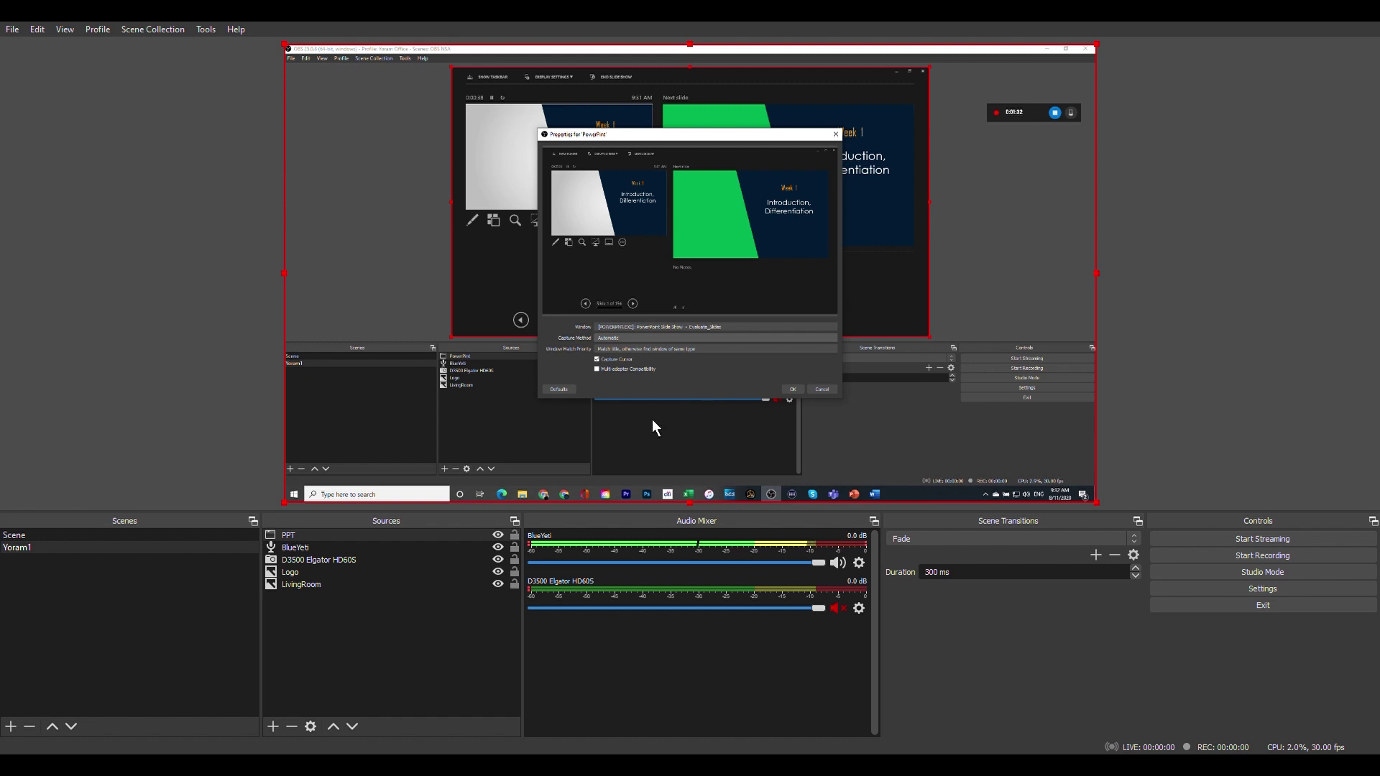
pyautogui.doubleClick(668, 500)
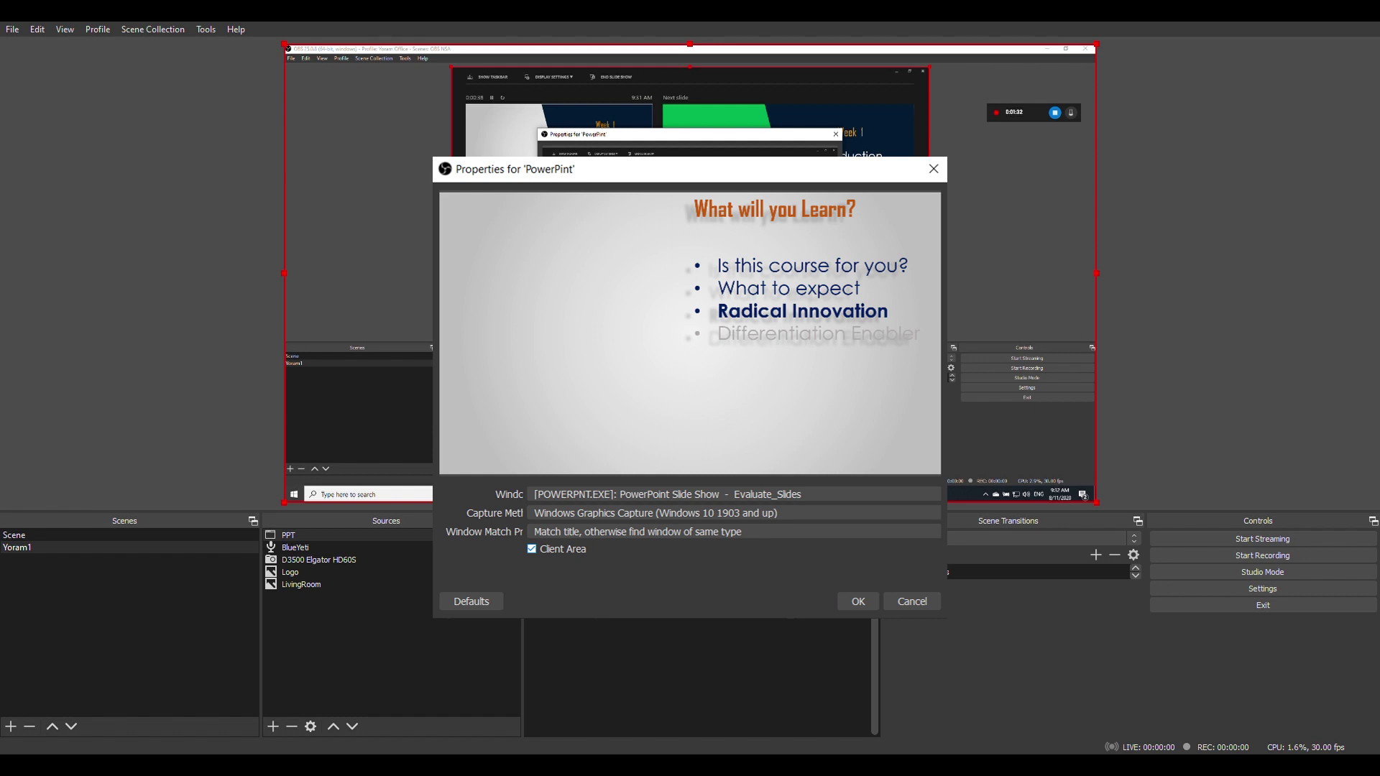
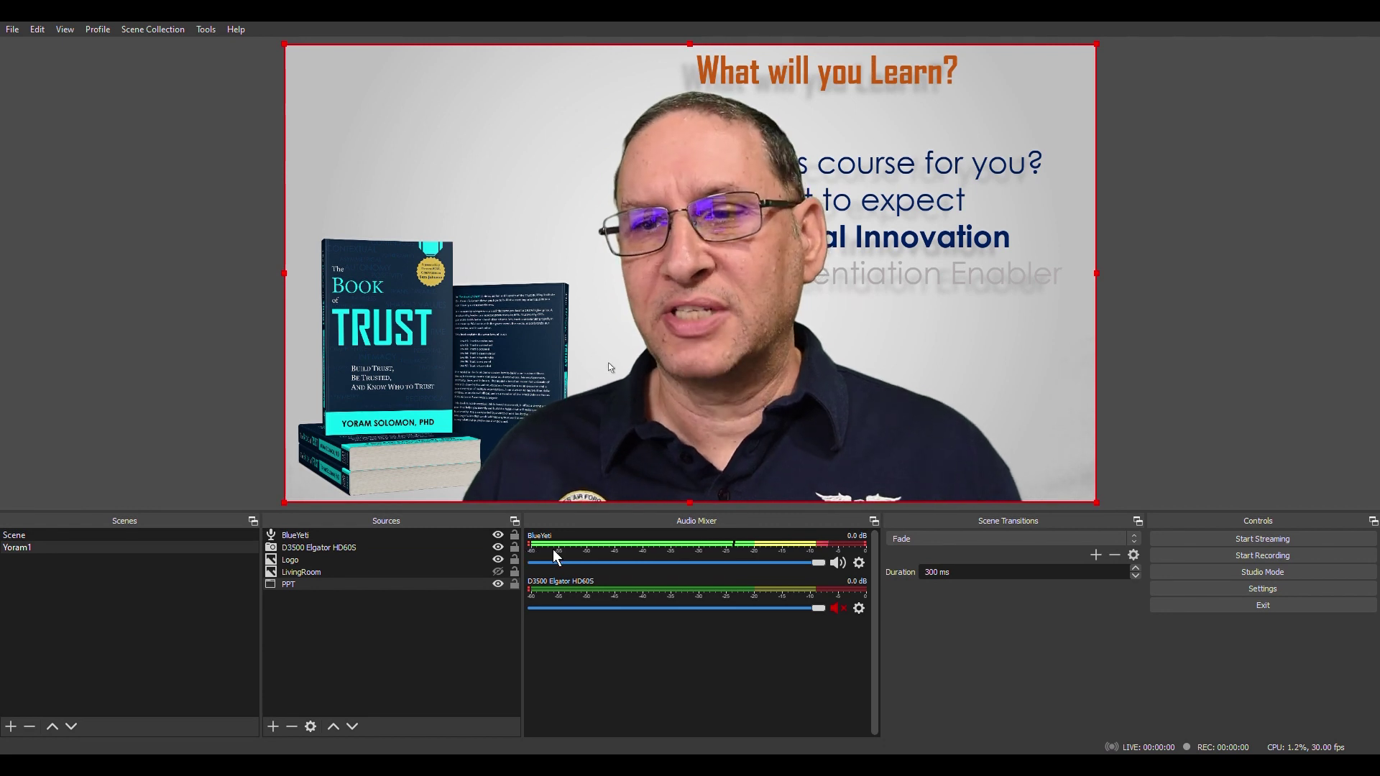
# Hide the Logo source and shift the D3500 camera picture to the left on the canvas, uncovering the slide text.
pyautogui.click(498, 559)
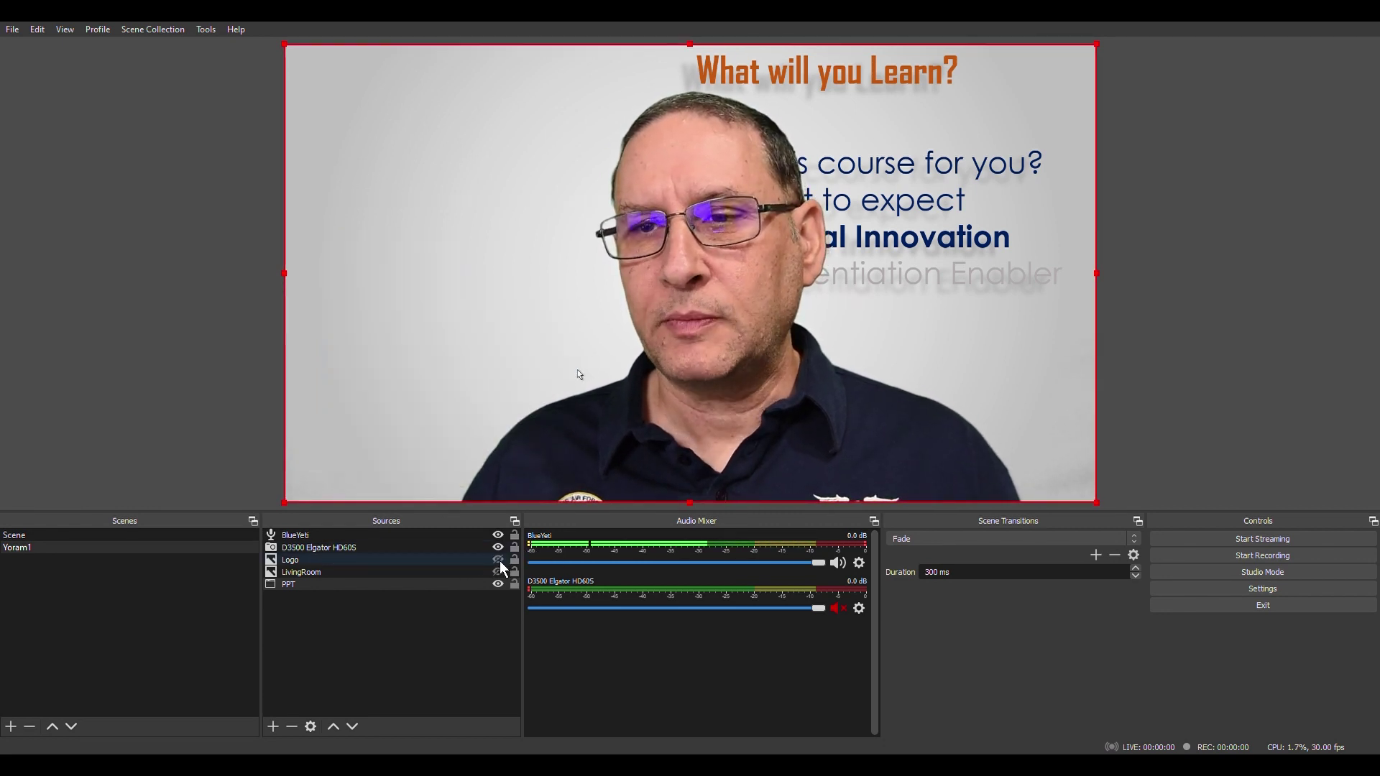
pyautogui.click(360, 550)
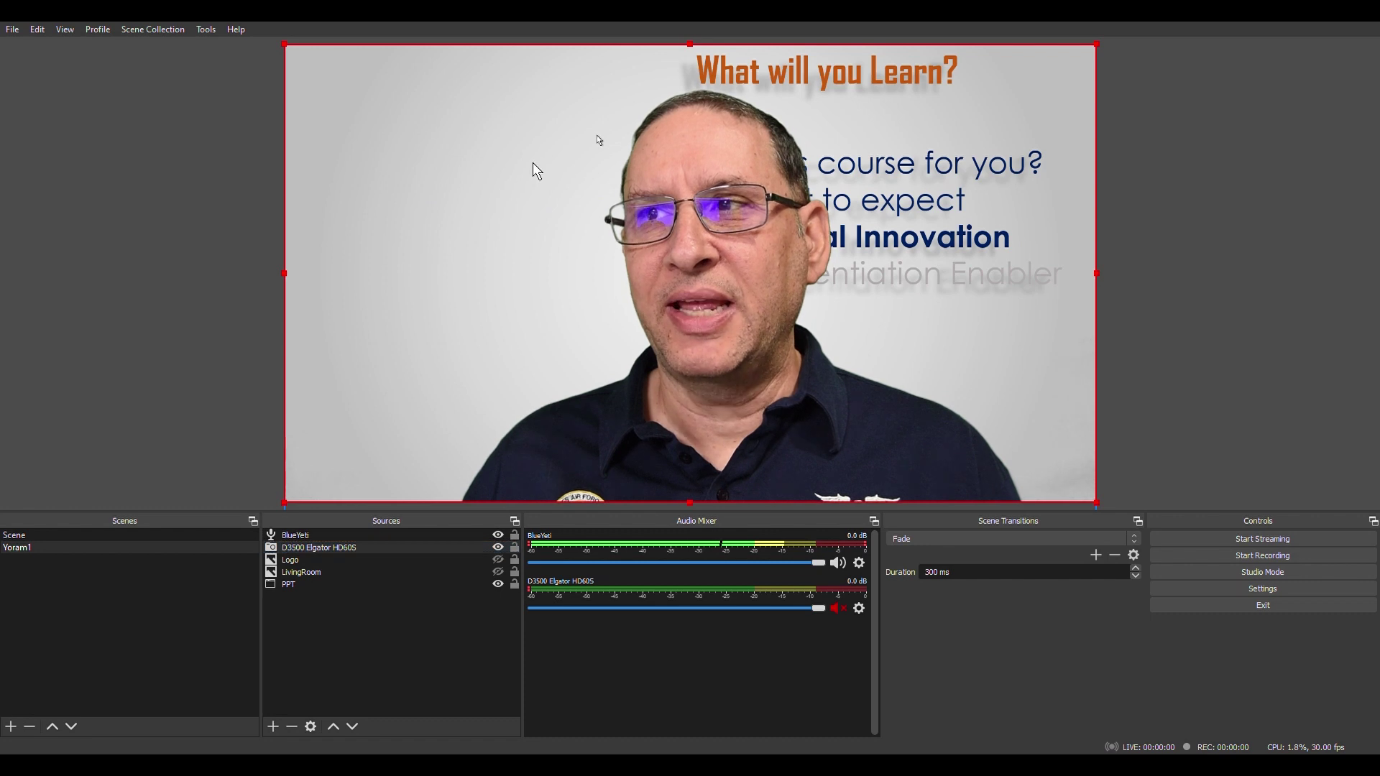
pyautogui.moveTo(529, 162); pyautogui.dragTo(304, 165)
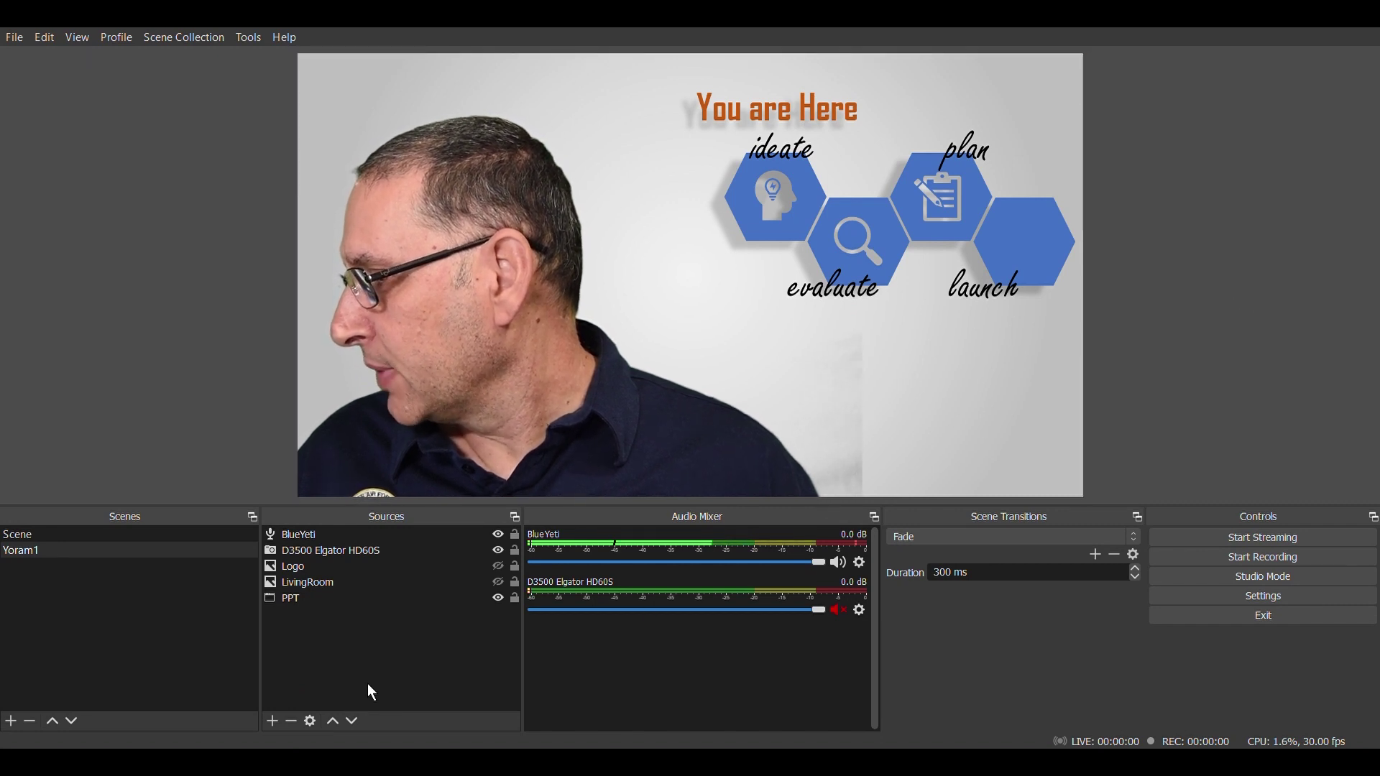
# Add a Video Capture Device source named Laptop Camera that uses the Integrated Webcam device.
pyautogui.click(274, 720)
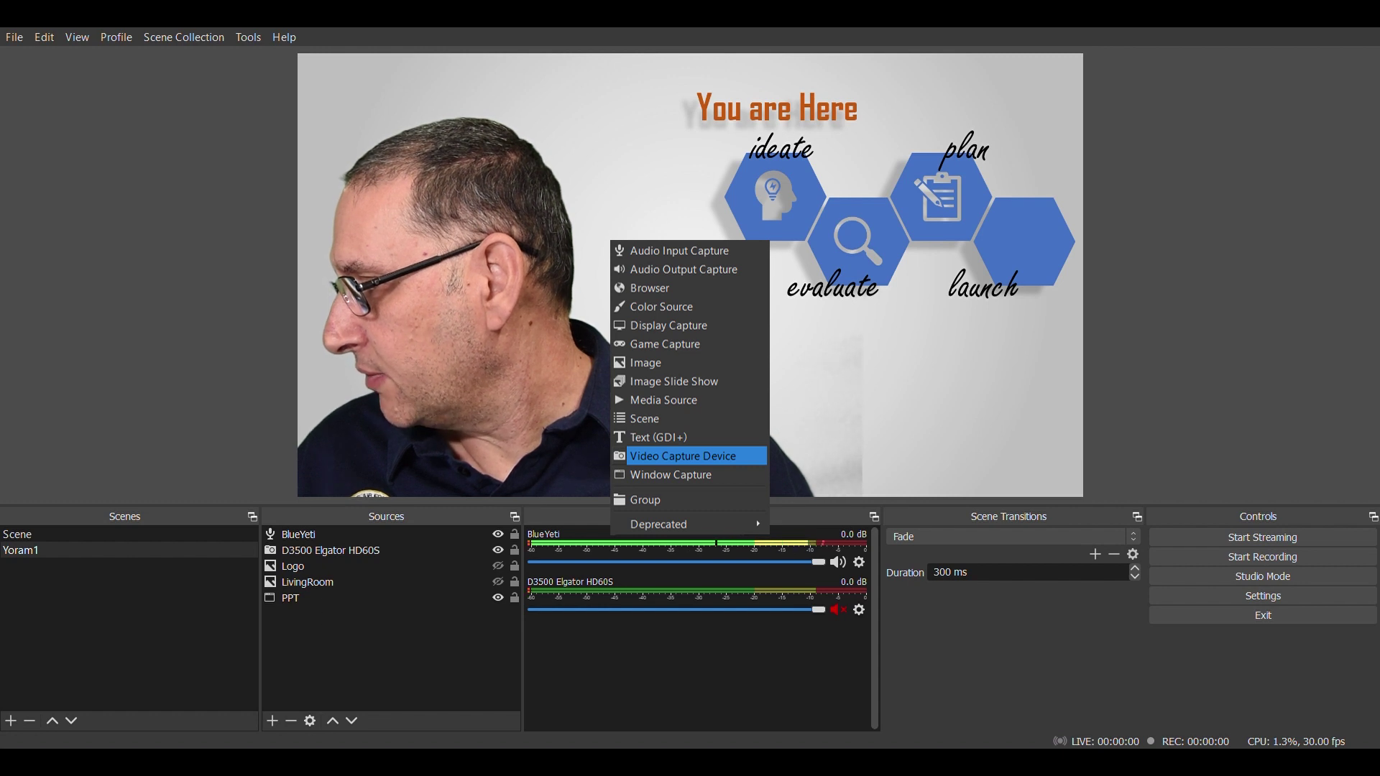
pyautogui.press('Return')
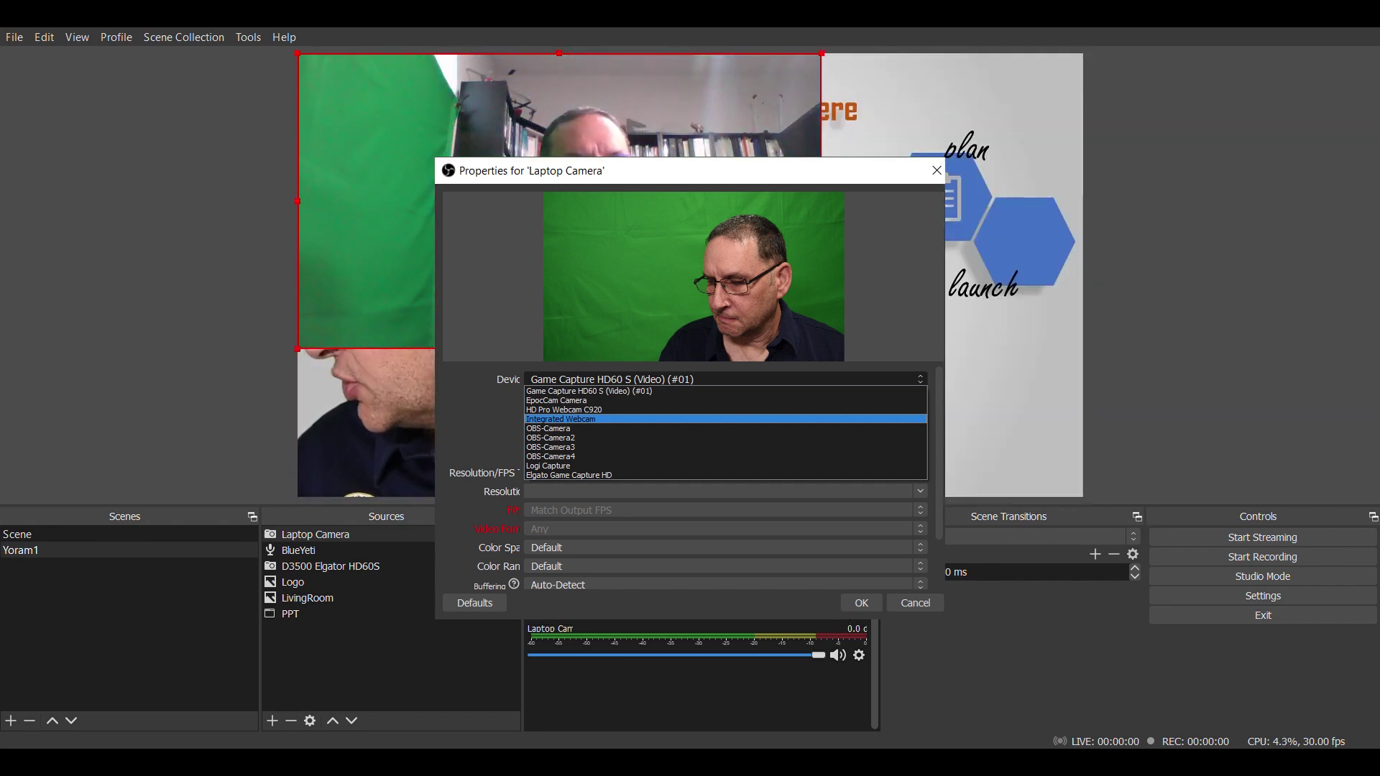
pyautogui.click(560, 419)
pyautogui.click(862, 602)
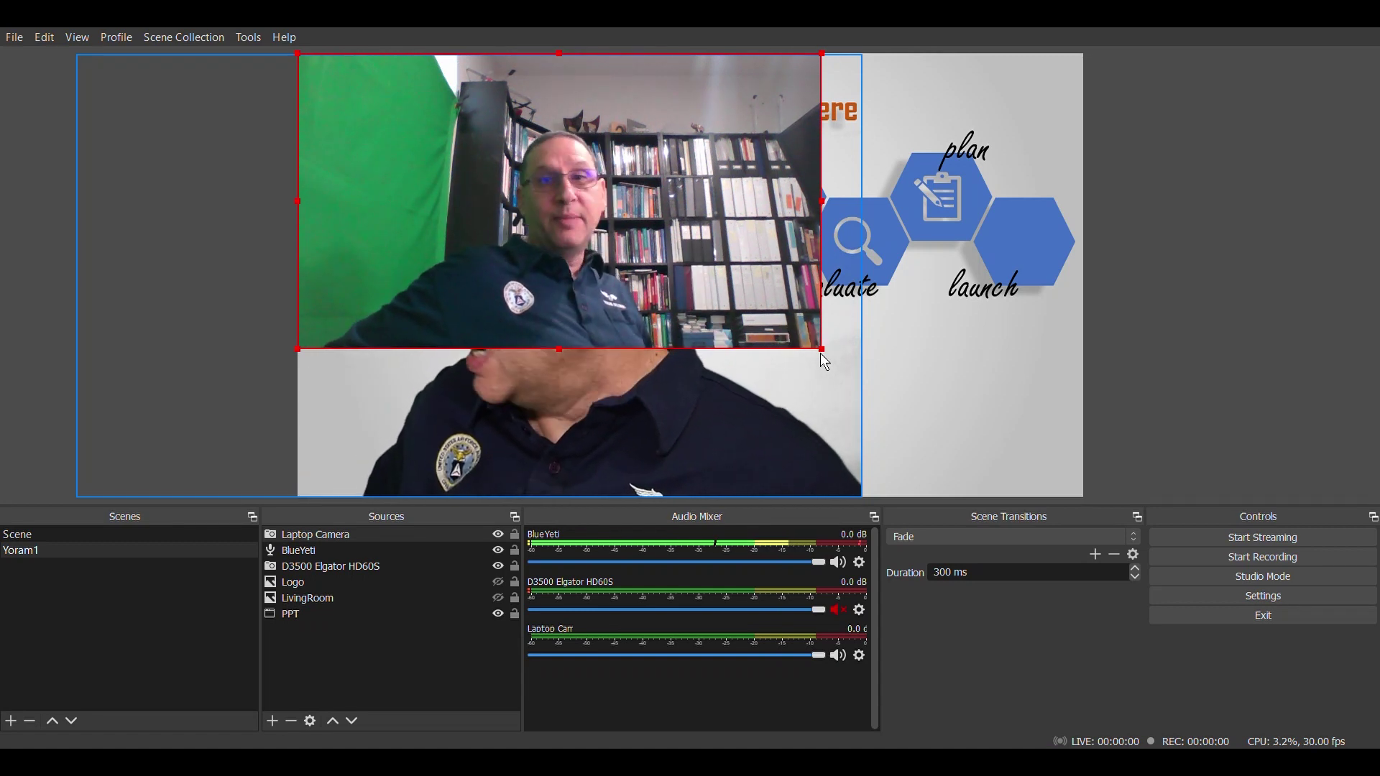
# Enlarge the Laptop Camera picture to fill the canvas and move its source below the D3500 camera in the stacking order.
pyautogui.moveTo(823, 355); pyautogui.dragTo(1003, 507)
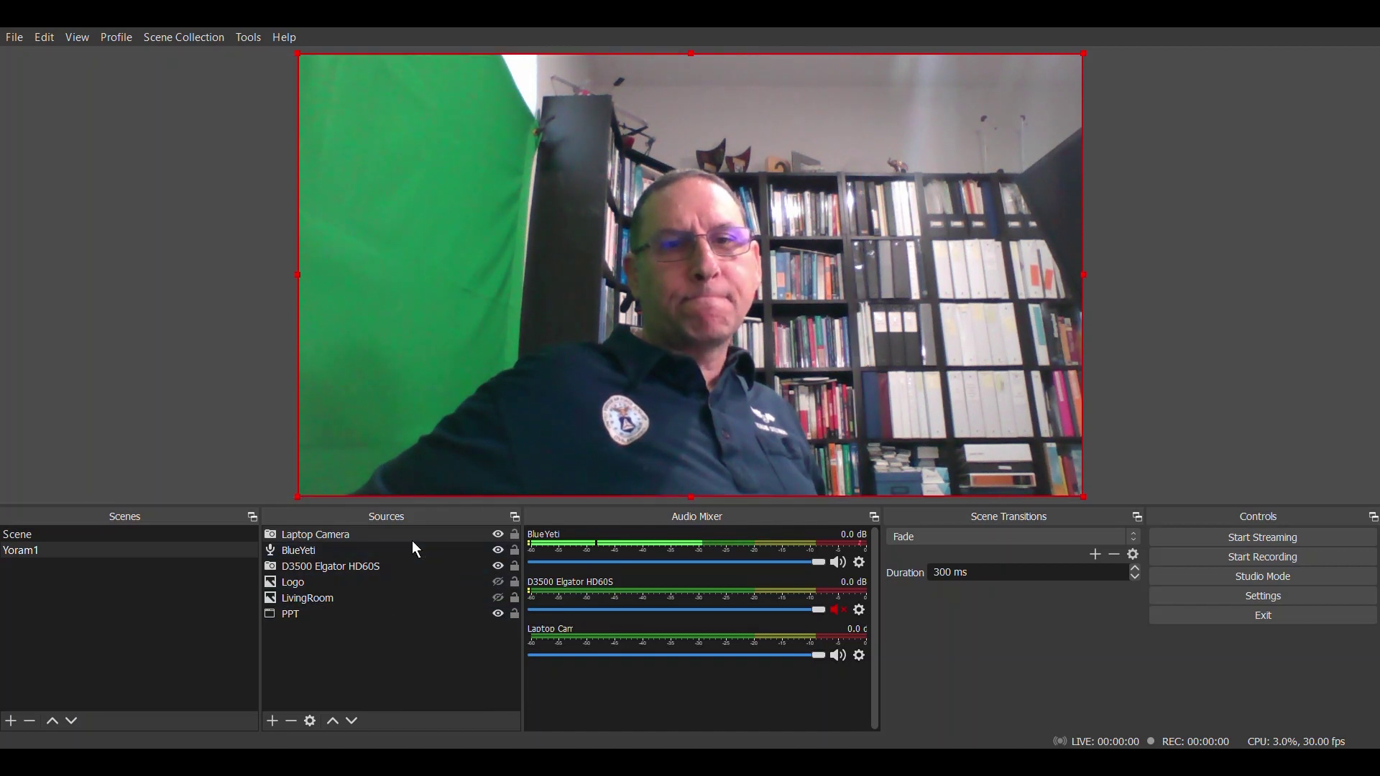
pyautogui.moveTo(400, 539); pyautogui.dragTo(352, 575)
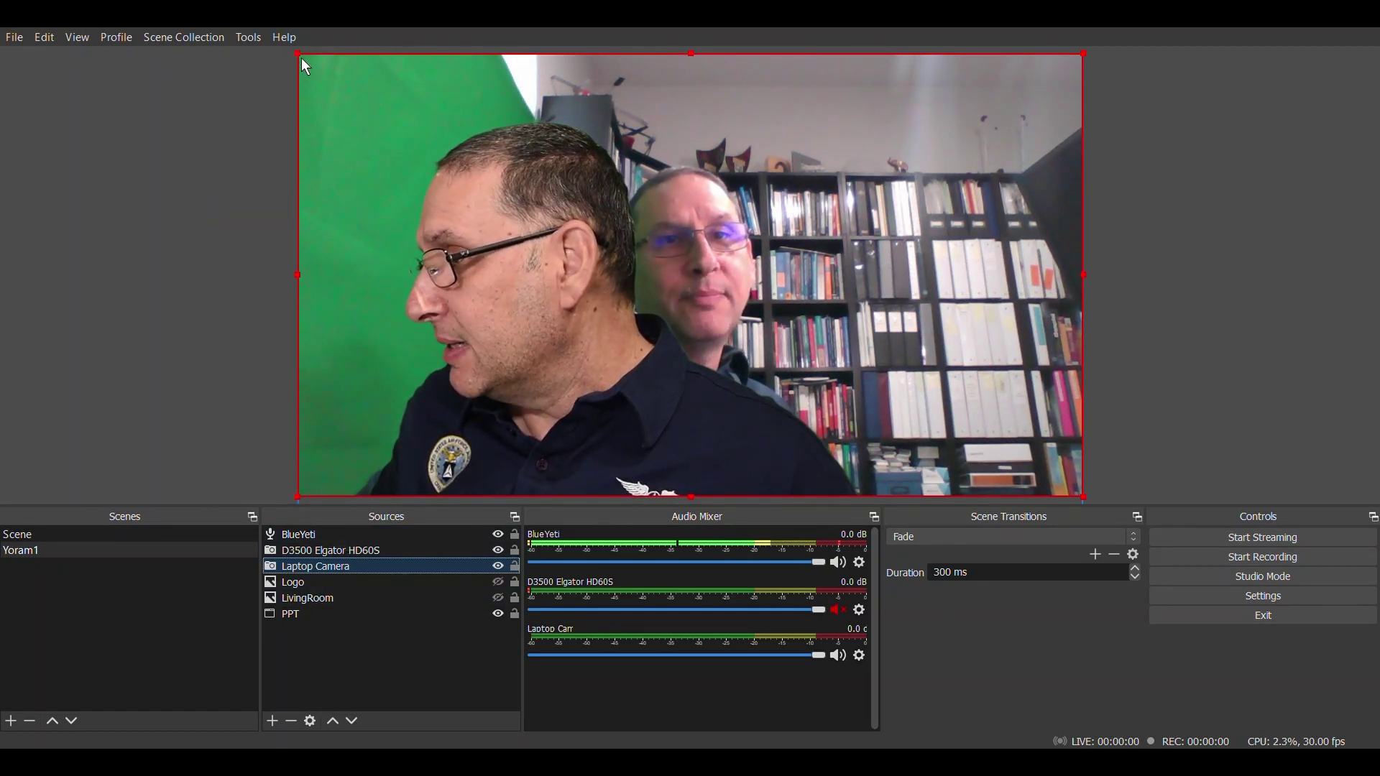
# Shrink the Laptop Camera picture to about 40% of the canvas width, place it in the canvas's upper-right corner, and hide the source.
pyautogui.moveTo(299, 56); pyautogui.dragTo(768, 329)
pyautogui.moveTo(868, 430); pyautogui.dragTo(864, 160)
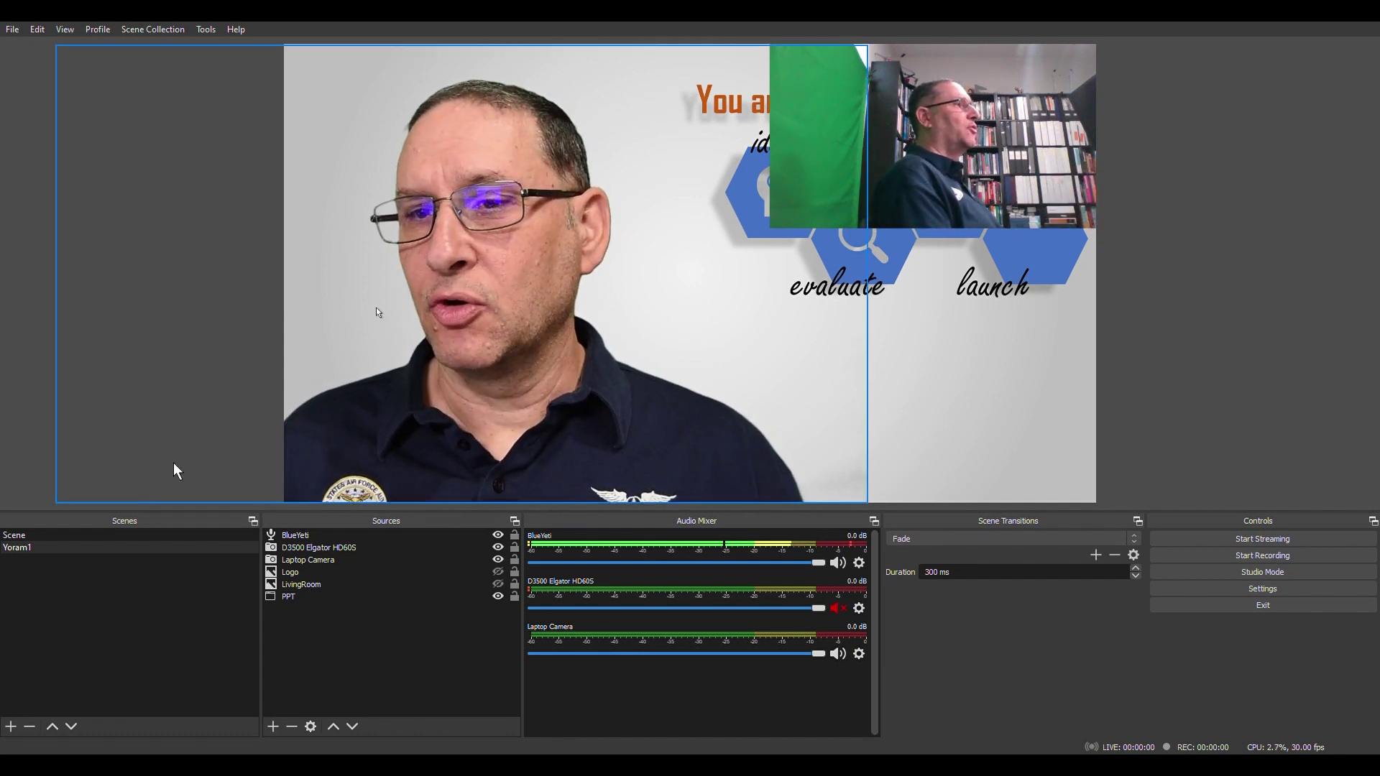
pyautogui.click(500, 561)
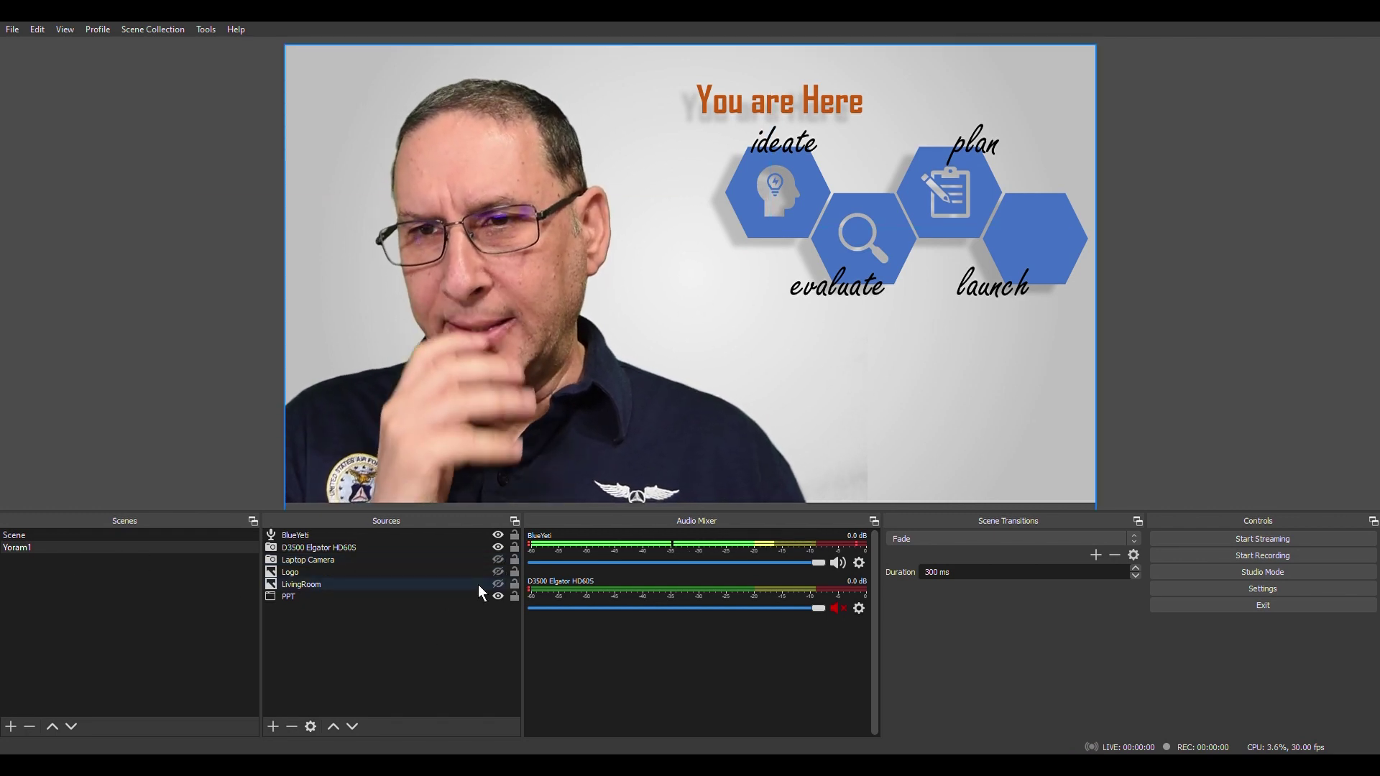
# Show the Laptop Camera picture over the slide briefly and hide it again.
pyautogui.click(498, 560)
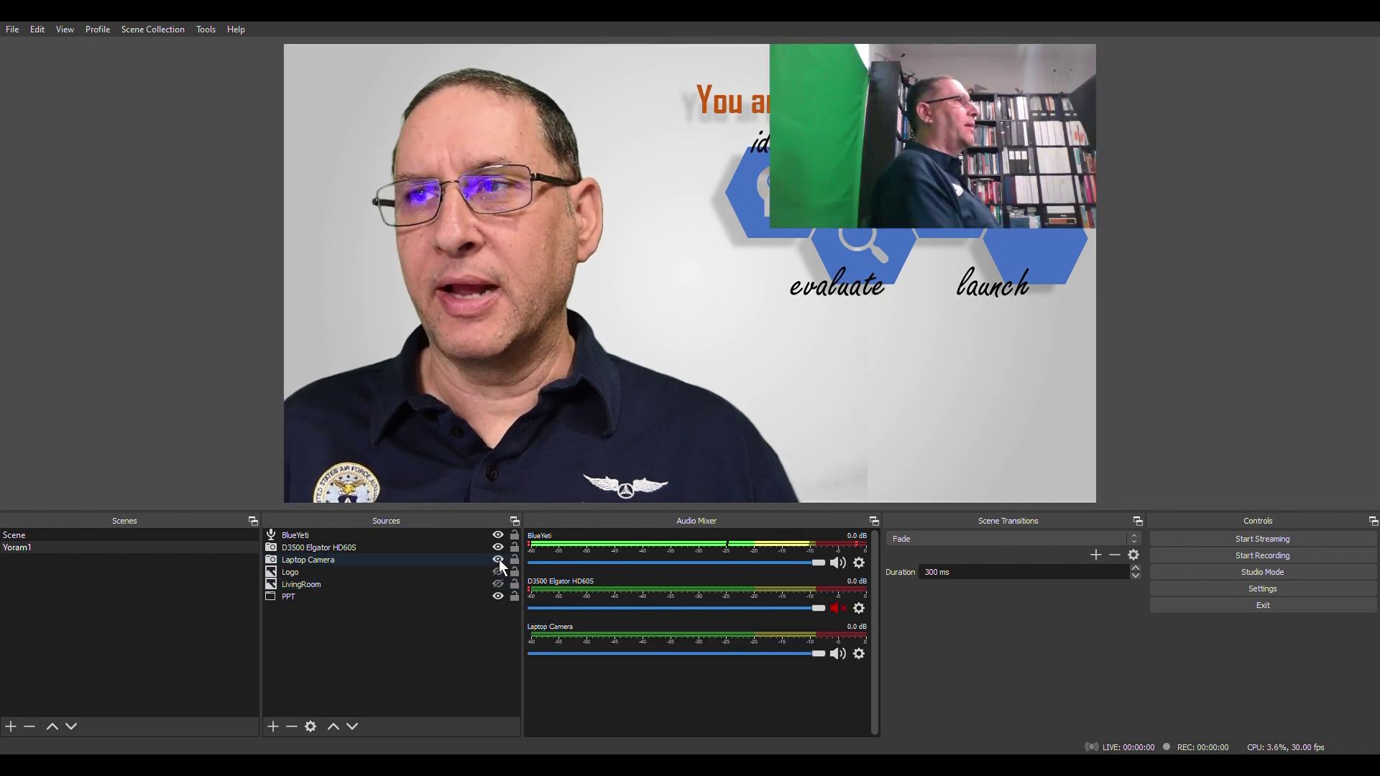
pyautogui.click(498, 560)
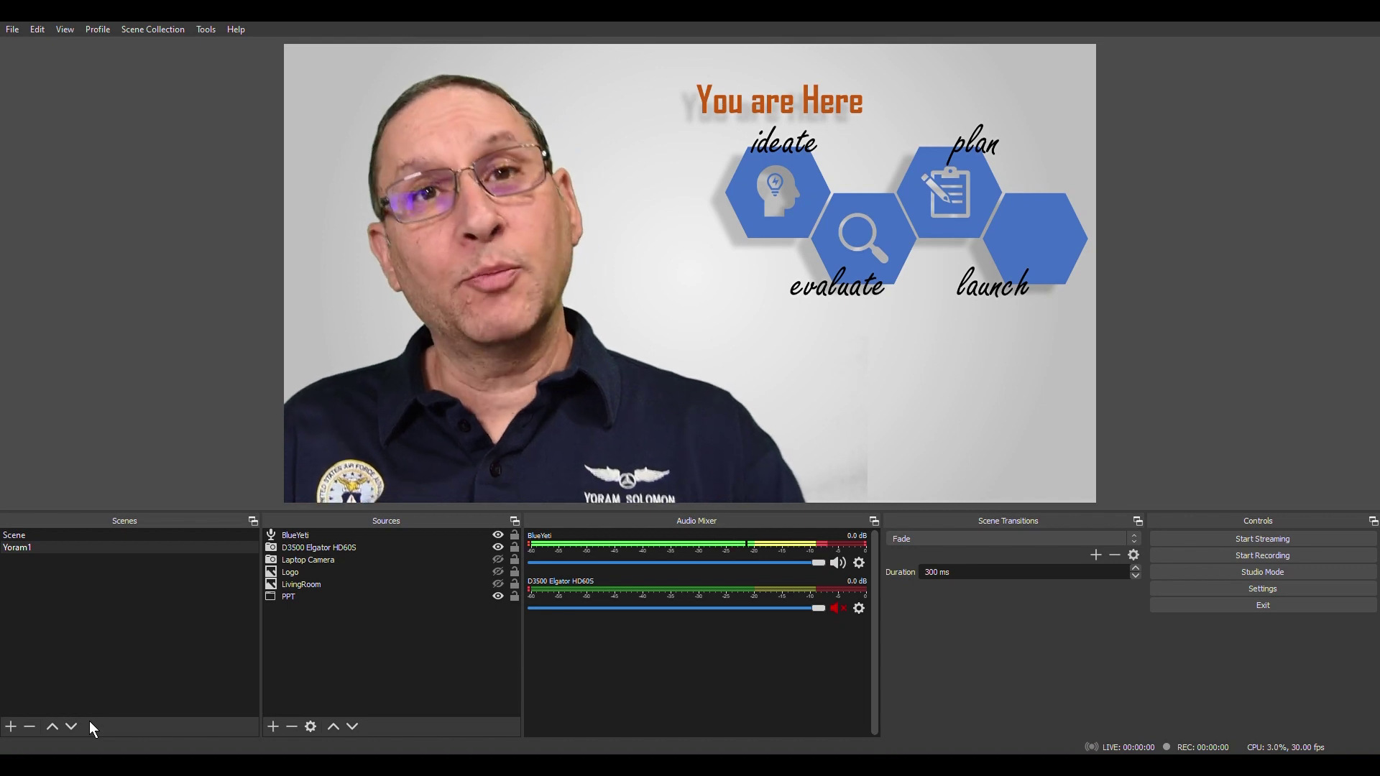
# Add a scene named with the presenter's first name followed by "-in-F/A-18C" and check switching between it and the slide scene.
pyautogui.click(11, 726)
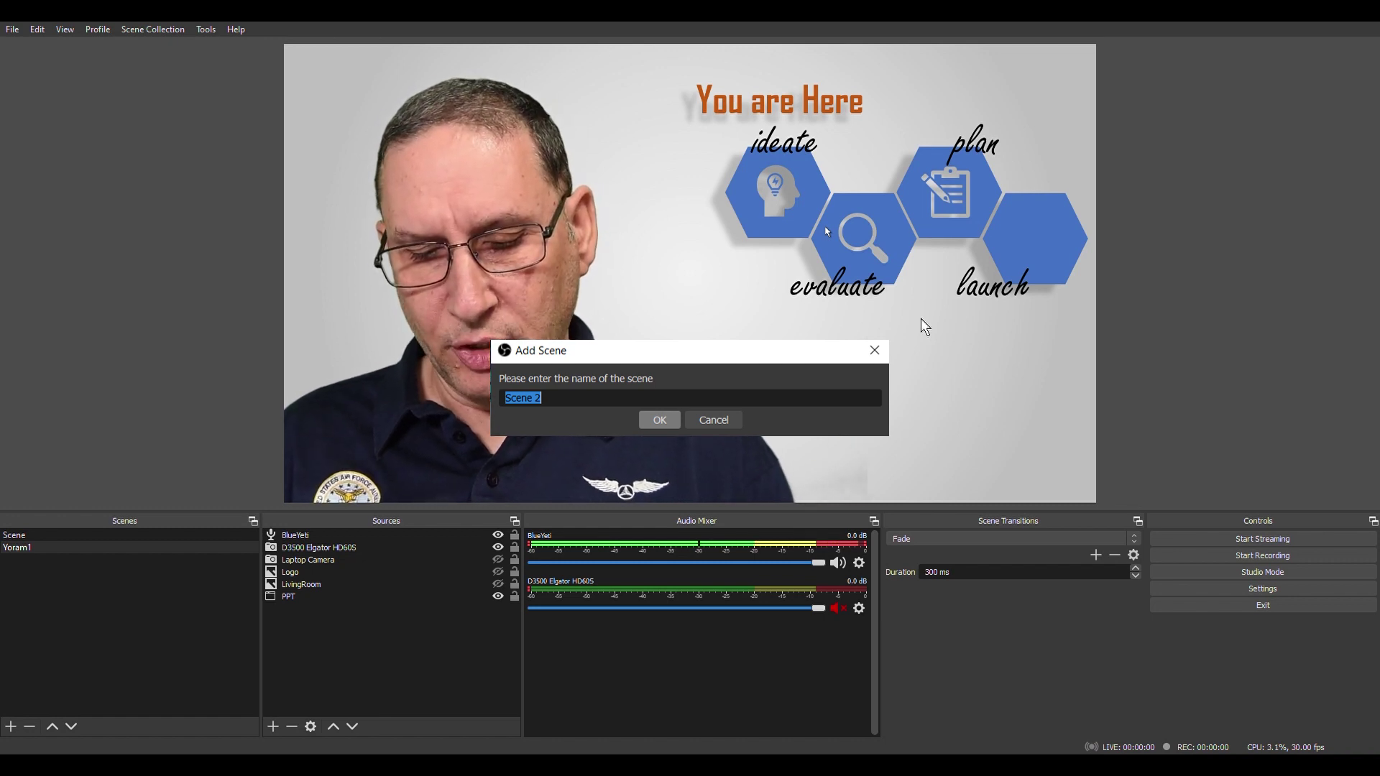
pyautogui.write('Yoram-in-F/A-18C')
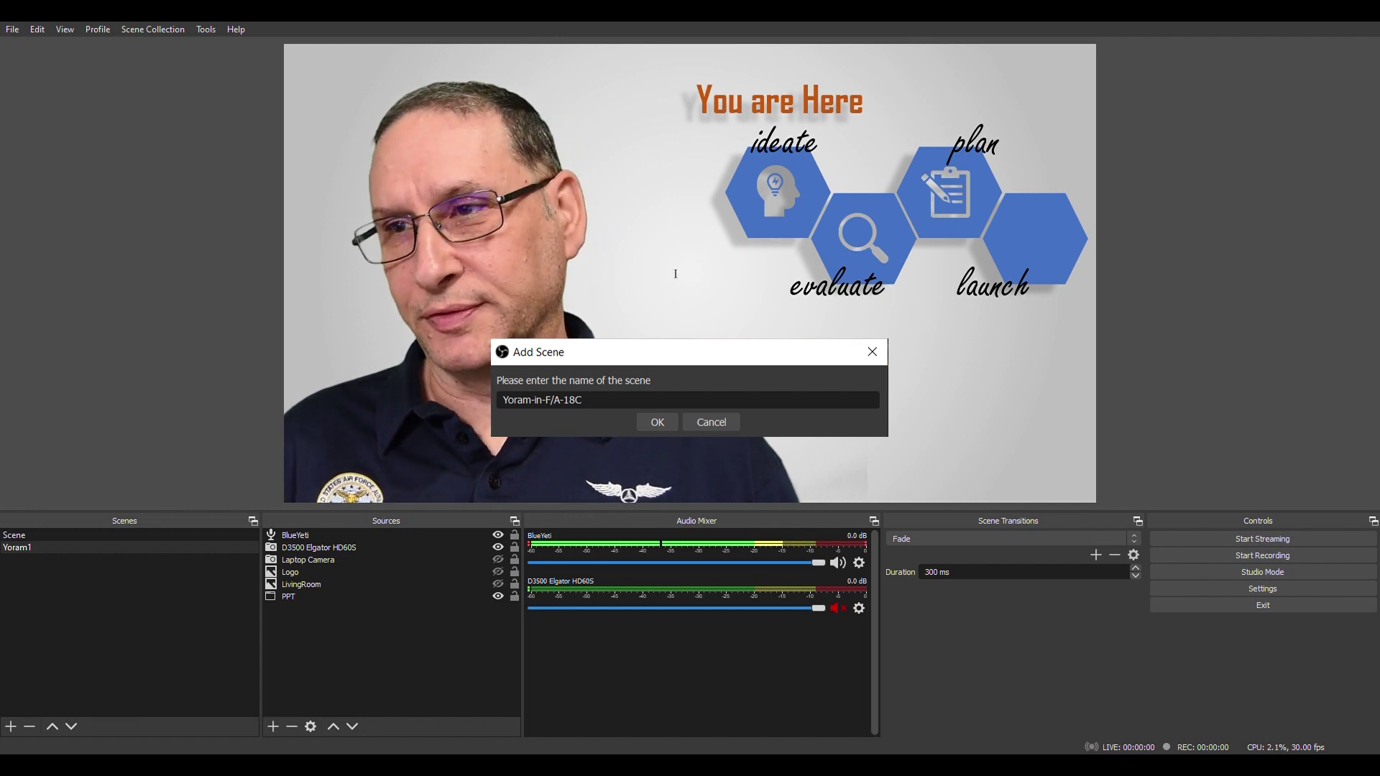
pyautogui.click(660, 418)
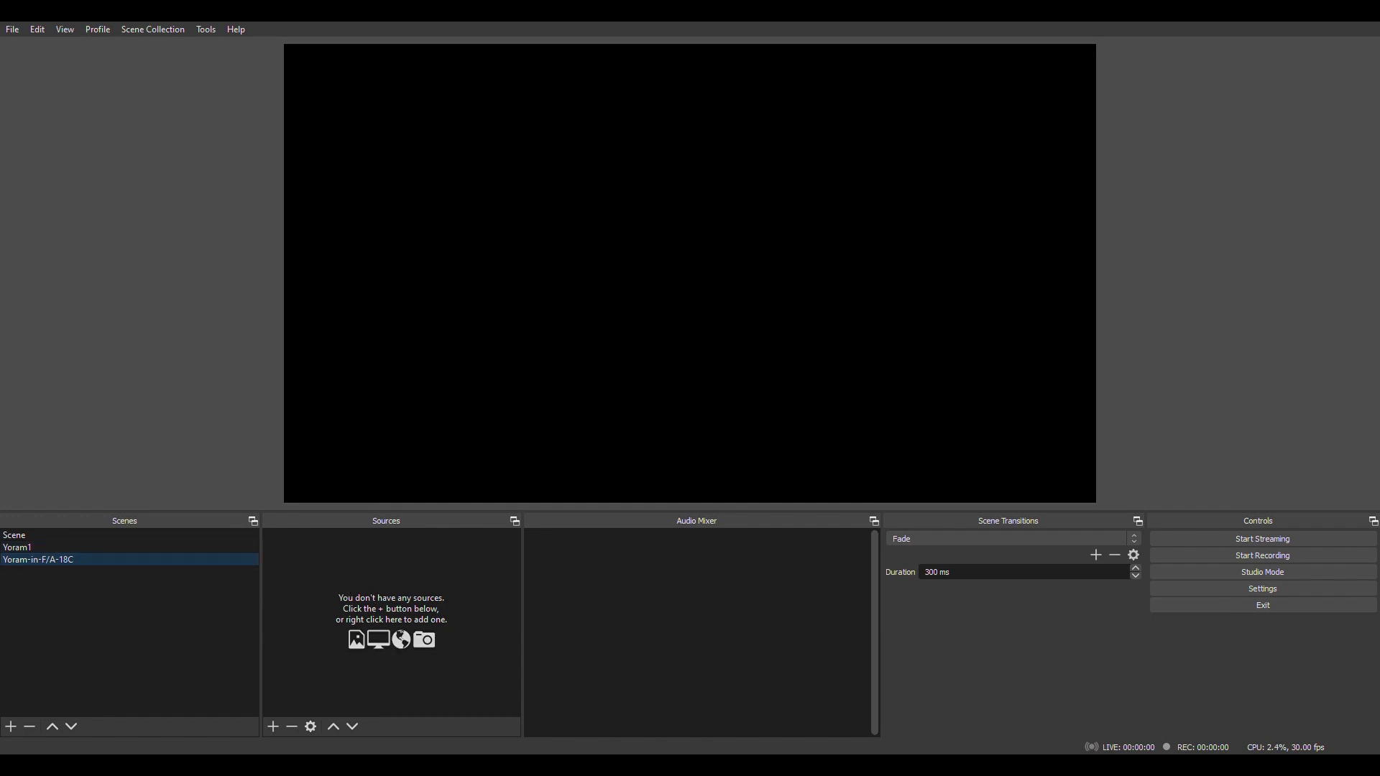
pyautogui.click(22, 550)
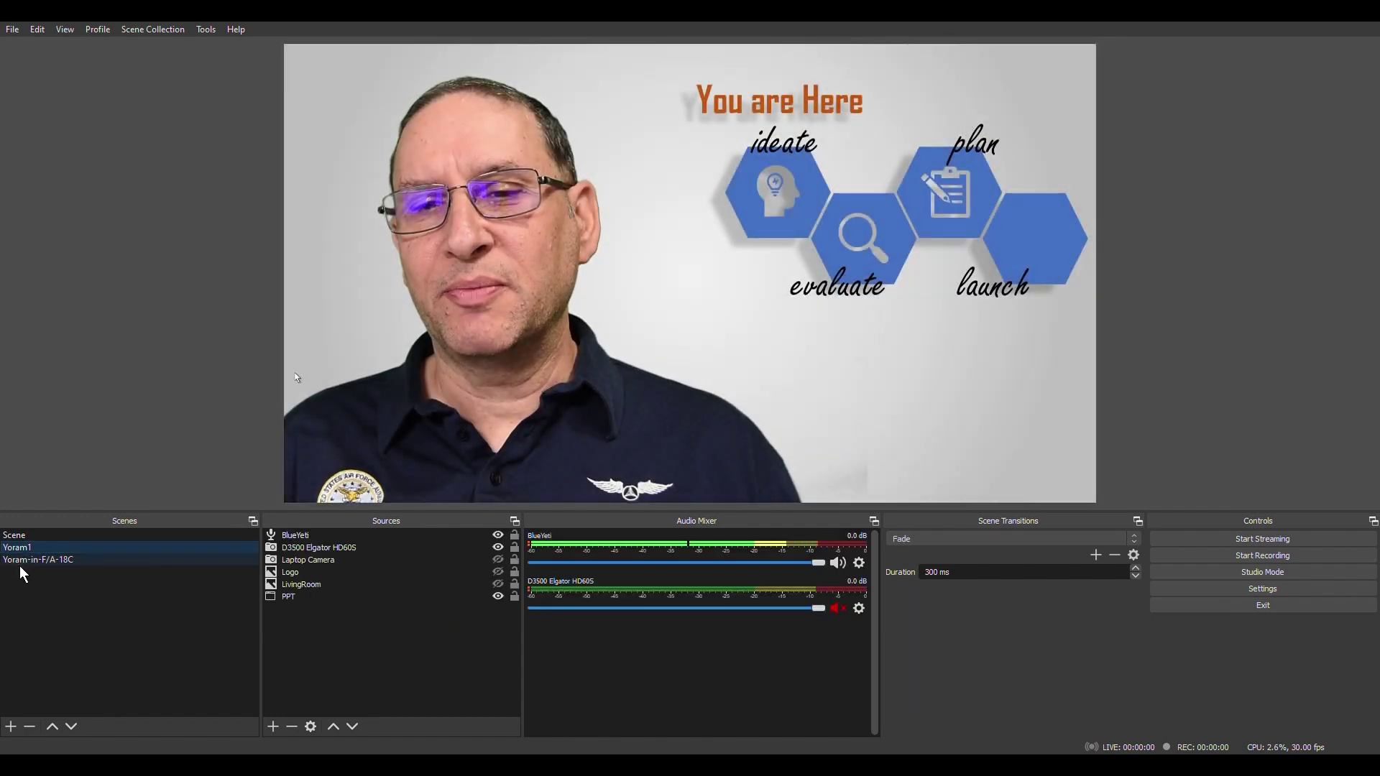
pyautogui.click(20, 563)
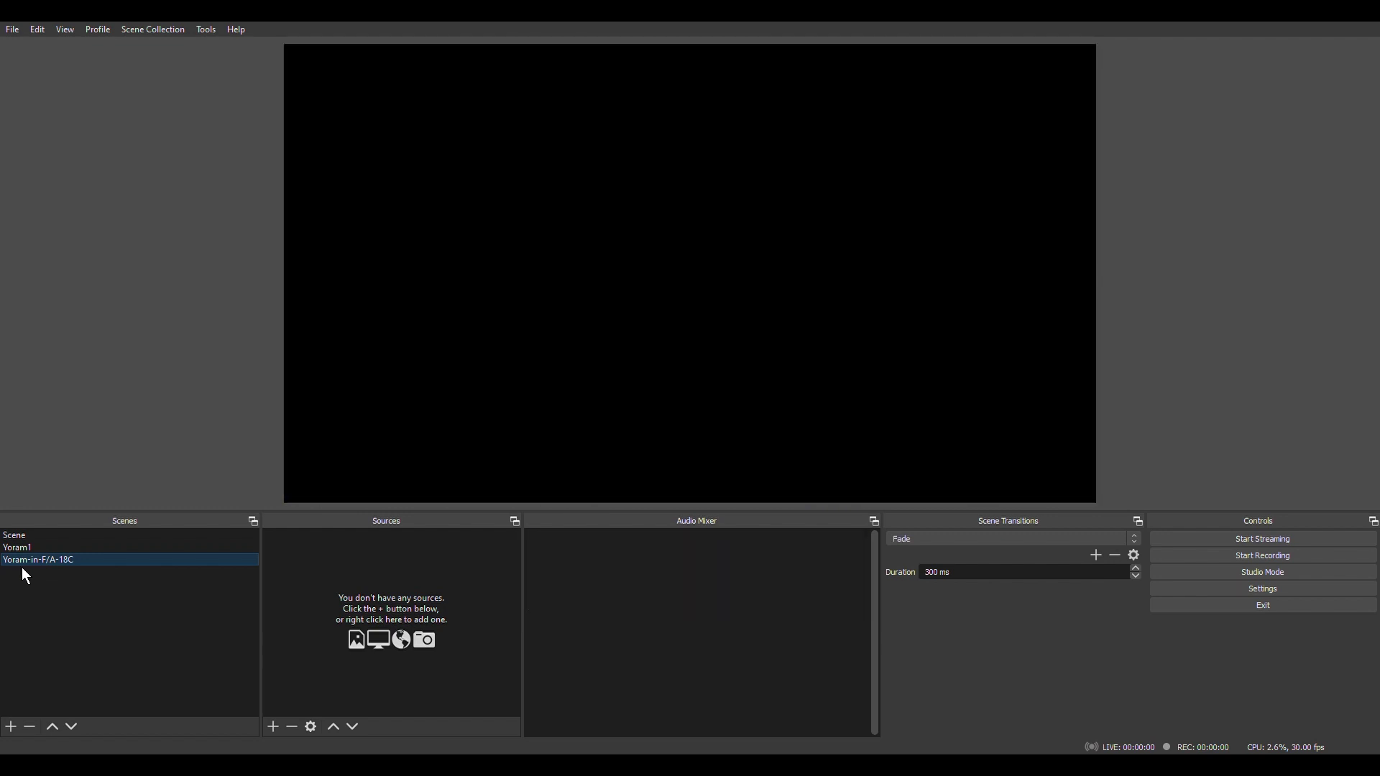
# Add the existing D3500 Elgato HD60S video capture source to the new scene.
pyautogui.click(273, 726)
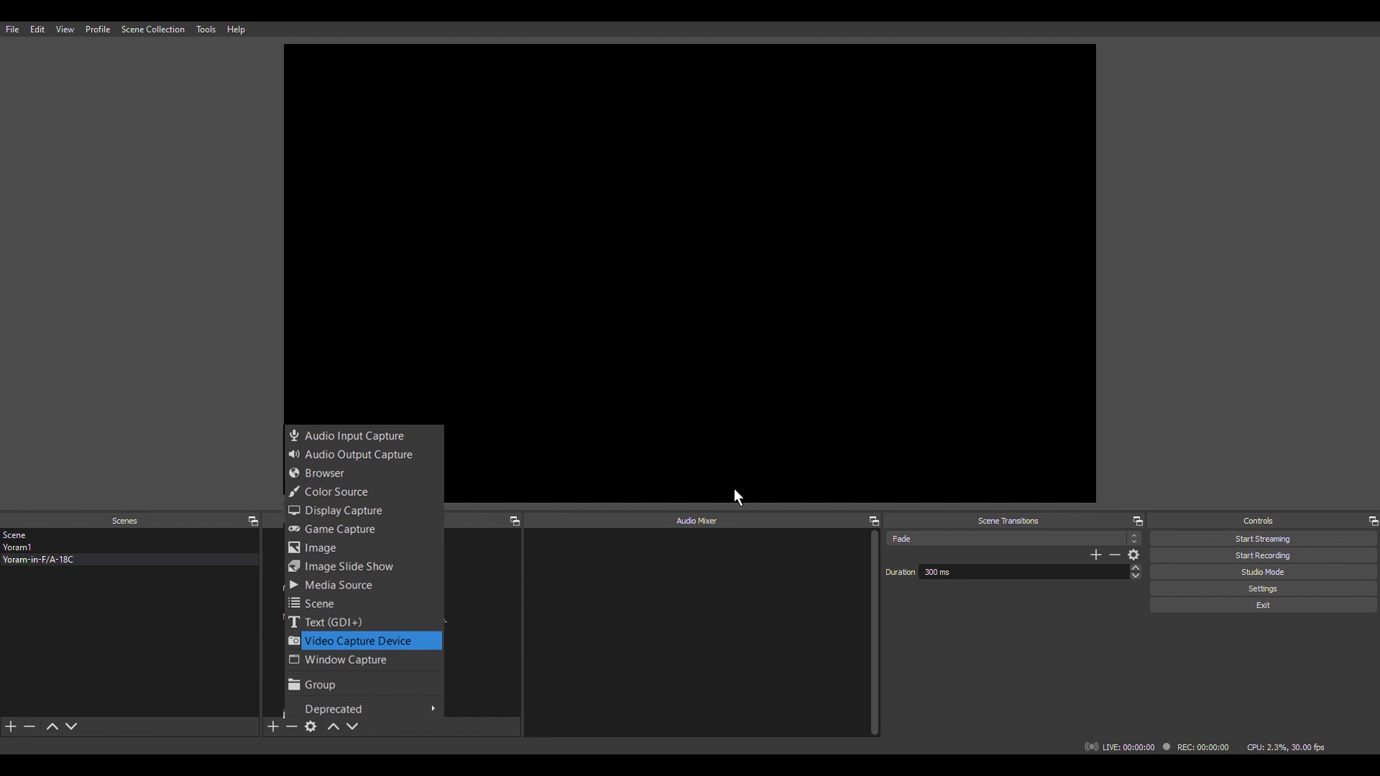
pyautogui.press('Return')
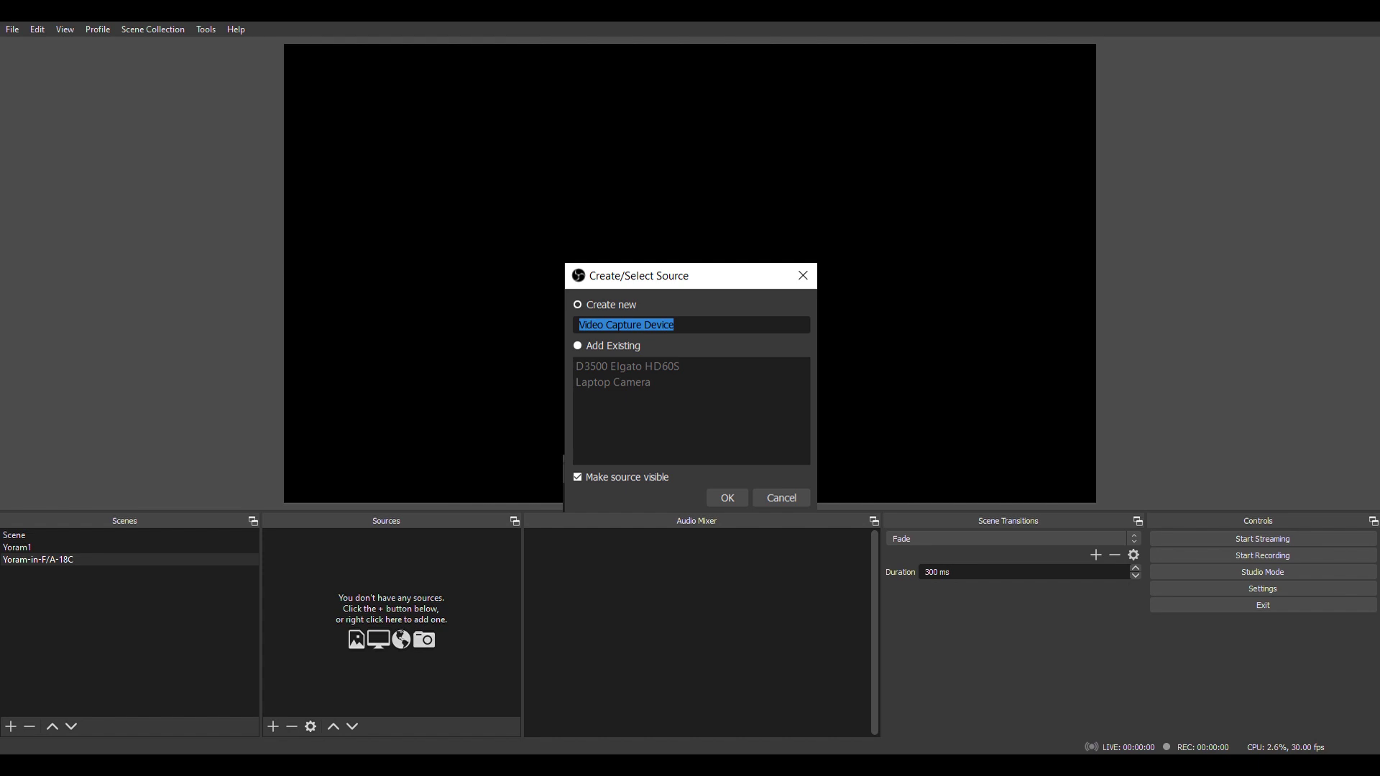
pyautogui.click(625, 366)
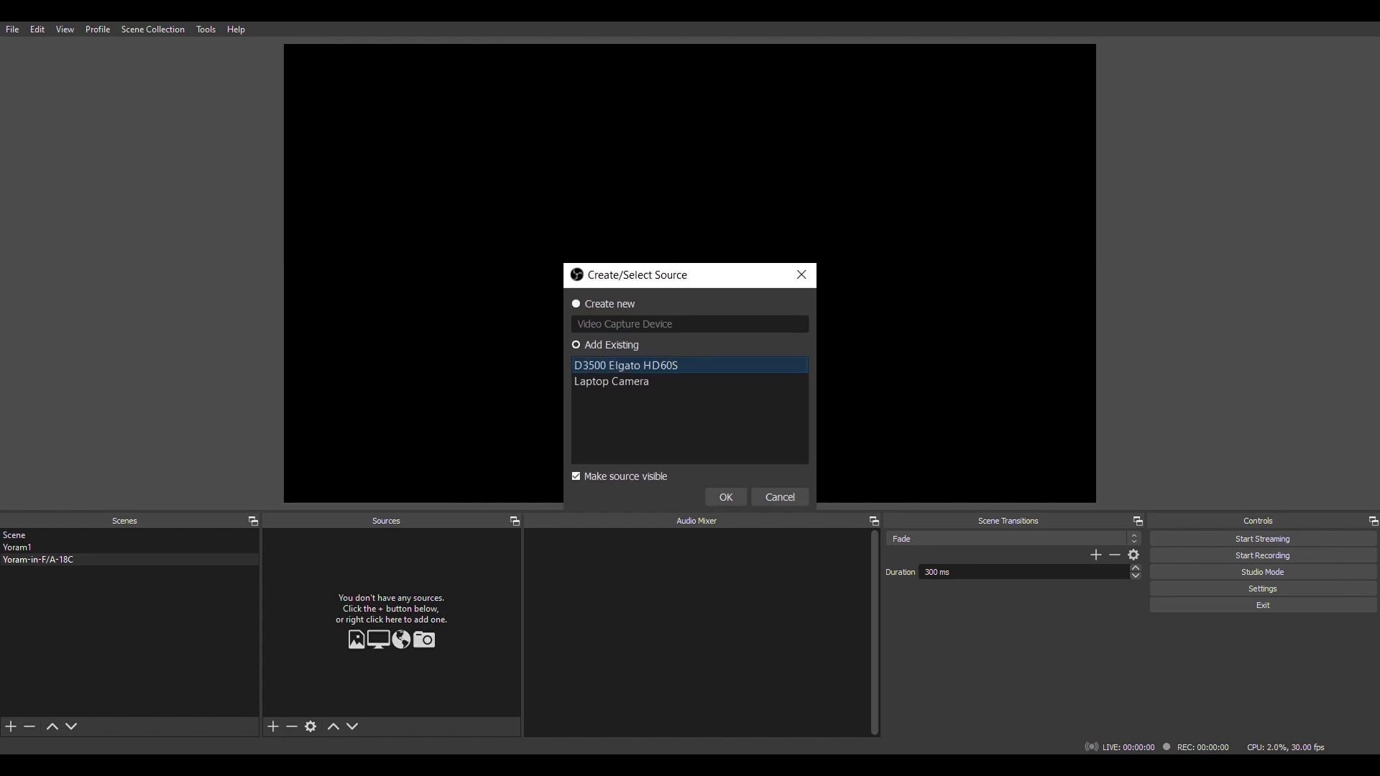
pyautogui.click(727, 495)
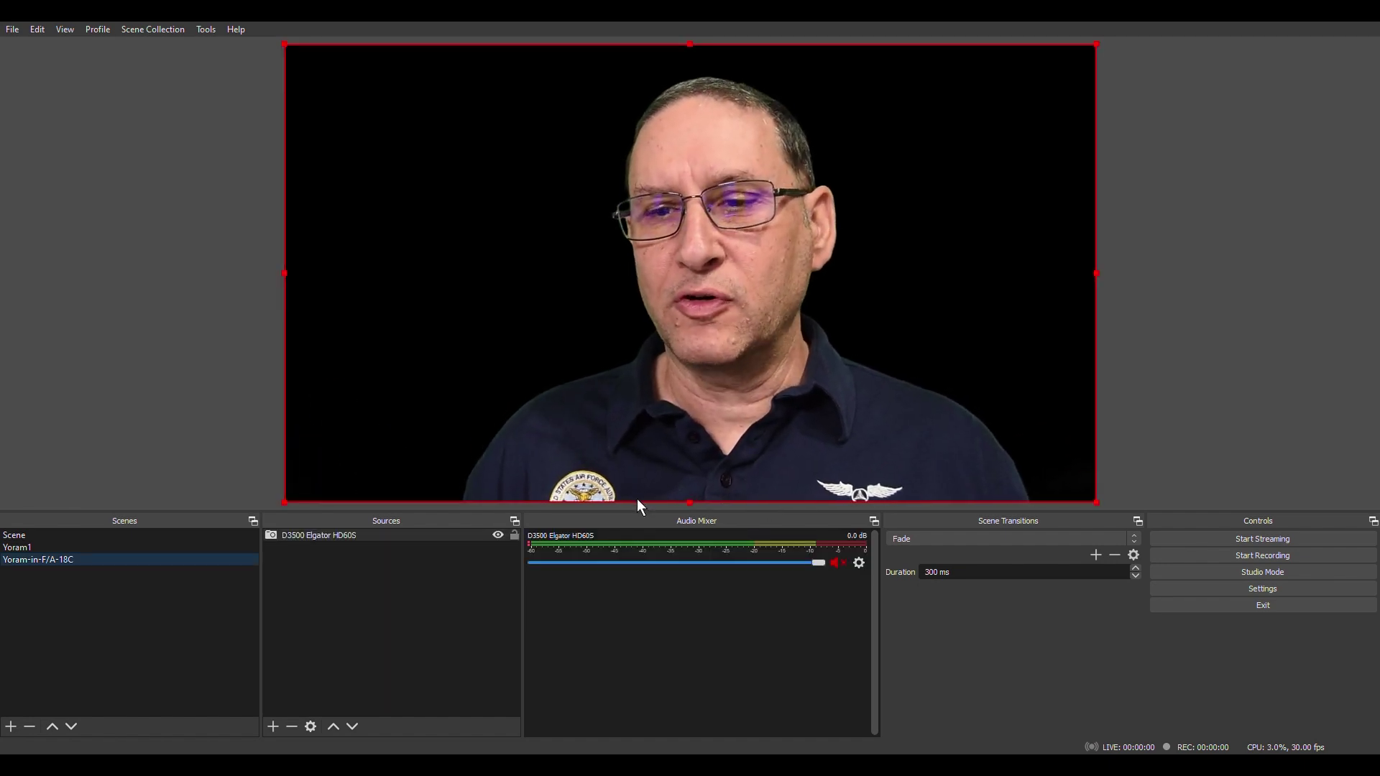
# Add an Image source named F-18 that shows the fighter cockpit seat picture.
pyautogui.click(274, 727)
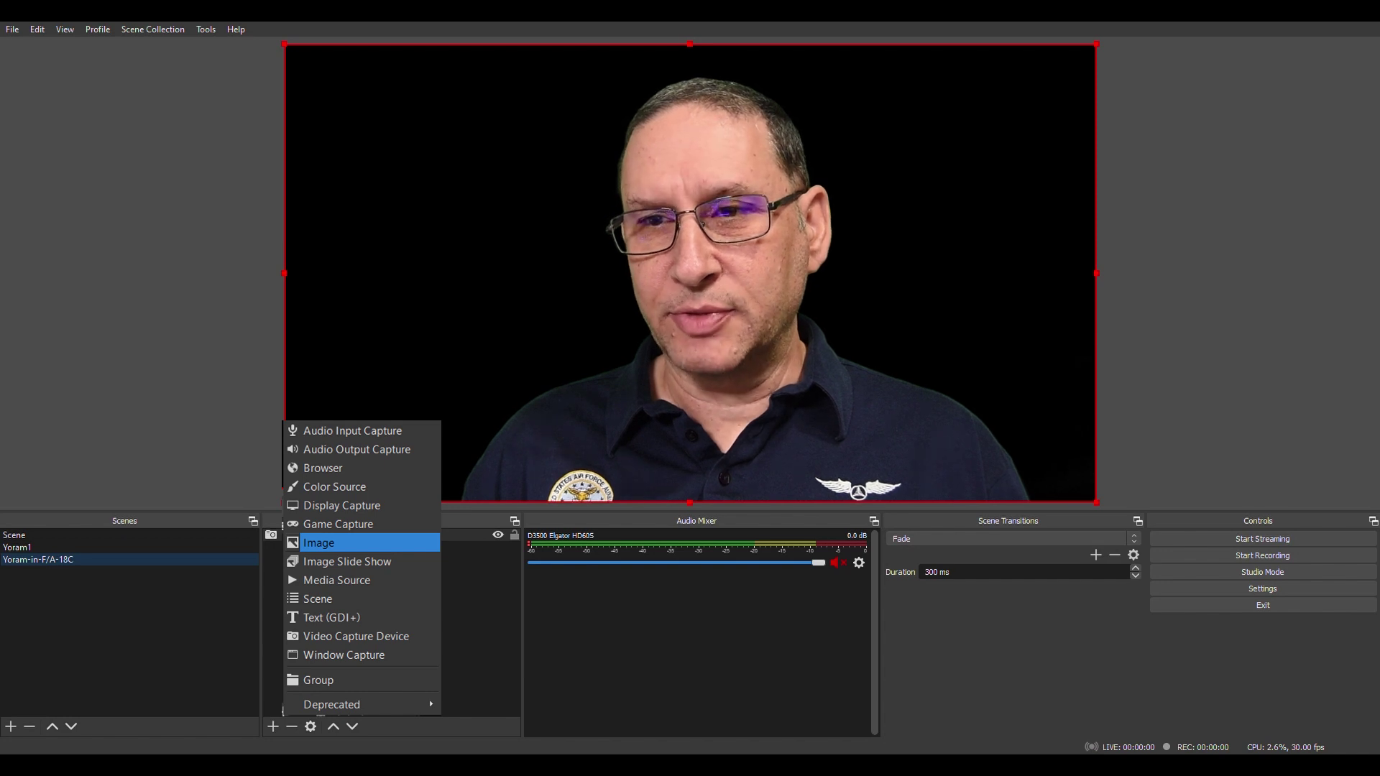
pyautogui.press('Return')
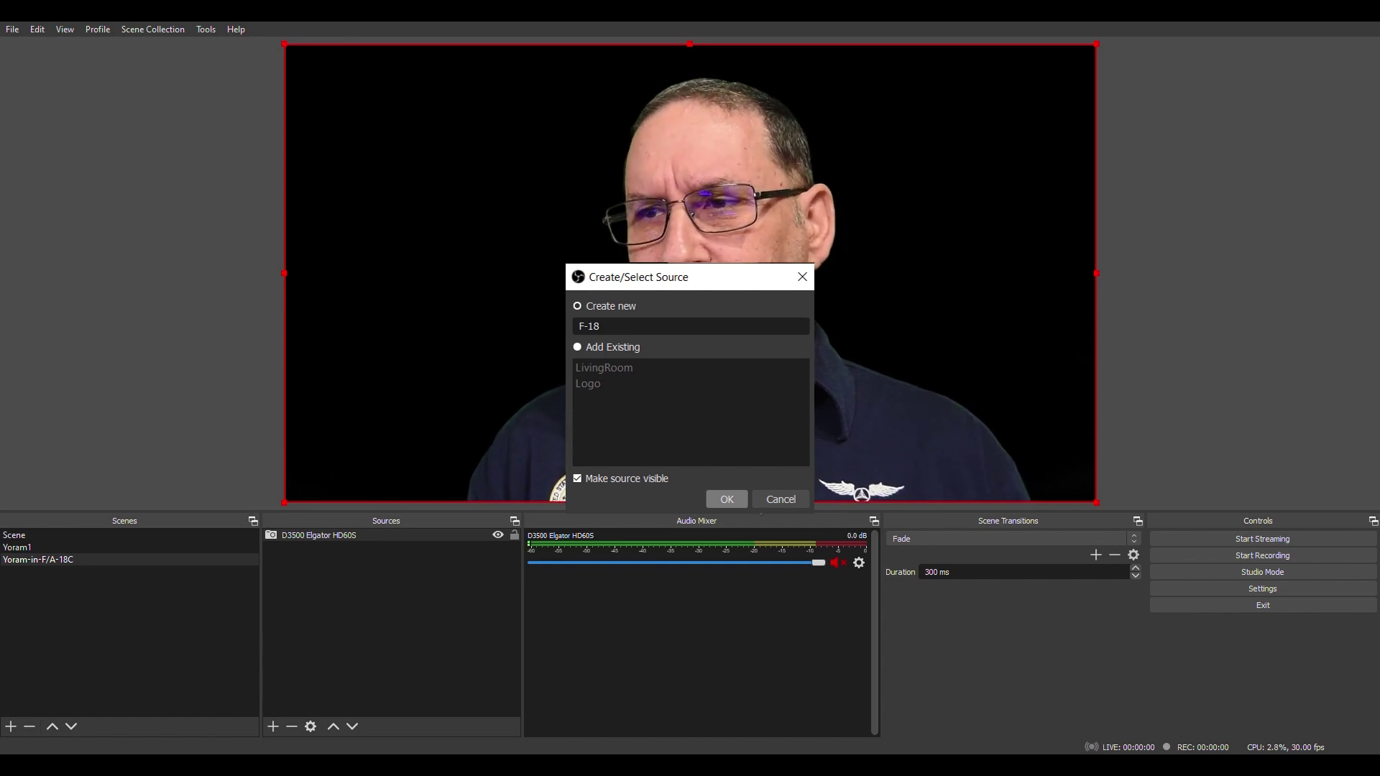
pyautogui.press('Return')
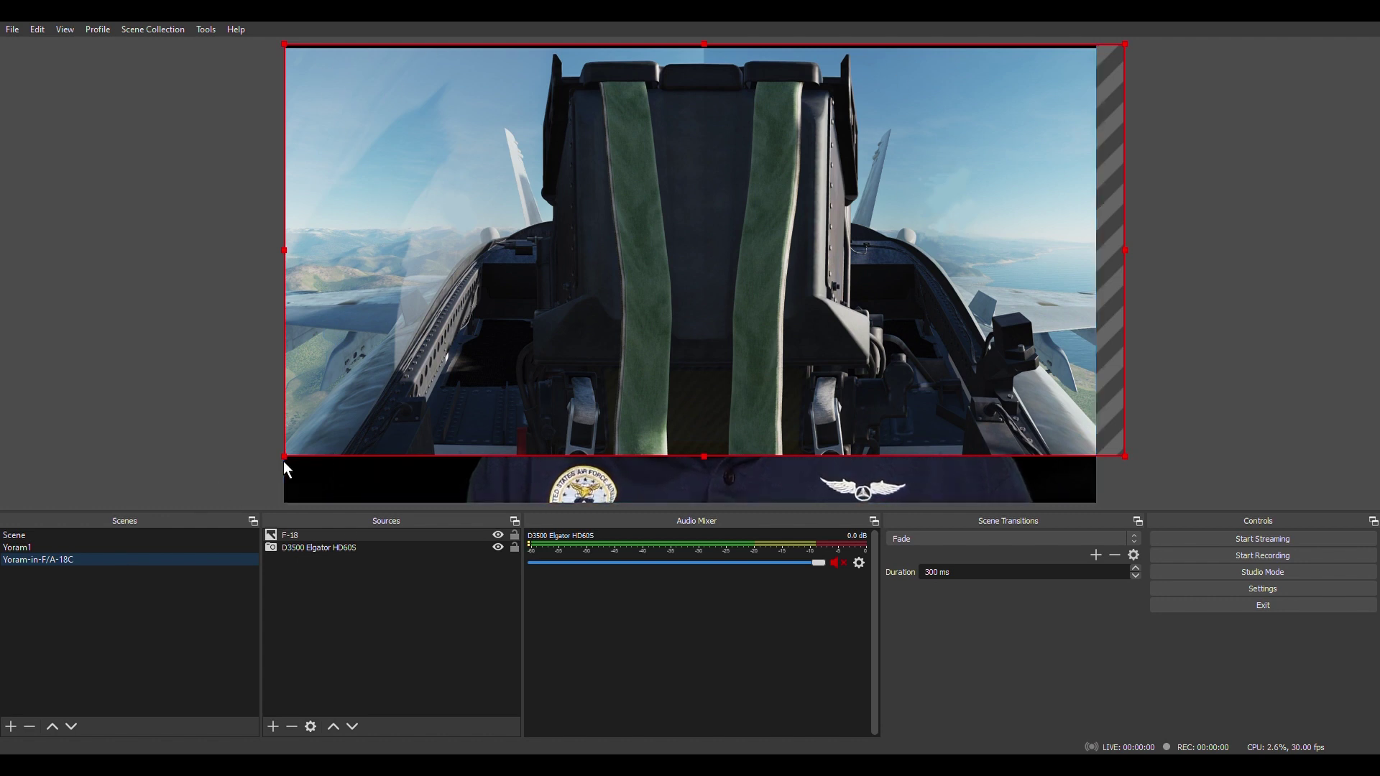
# Enlarge the F-18 image to cover the whole canvas and place the D3500 camera in front of it, shifted slightly to the left.
pyautogui.moveTo(283, 461); pyautogui.dragTo(264, 488)
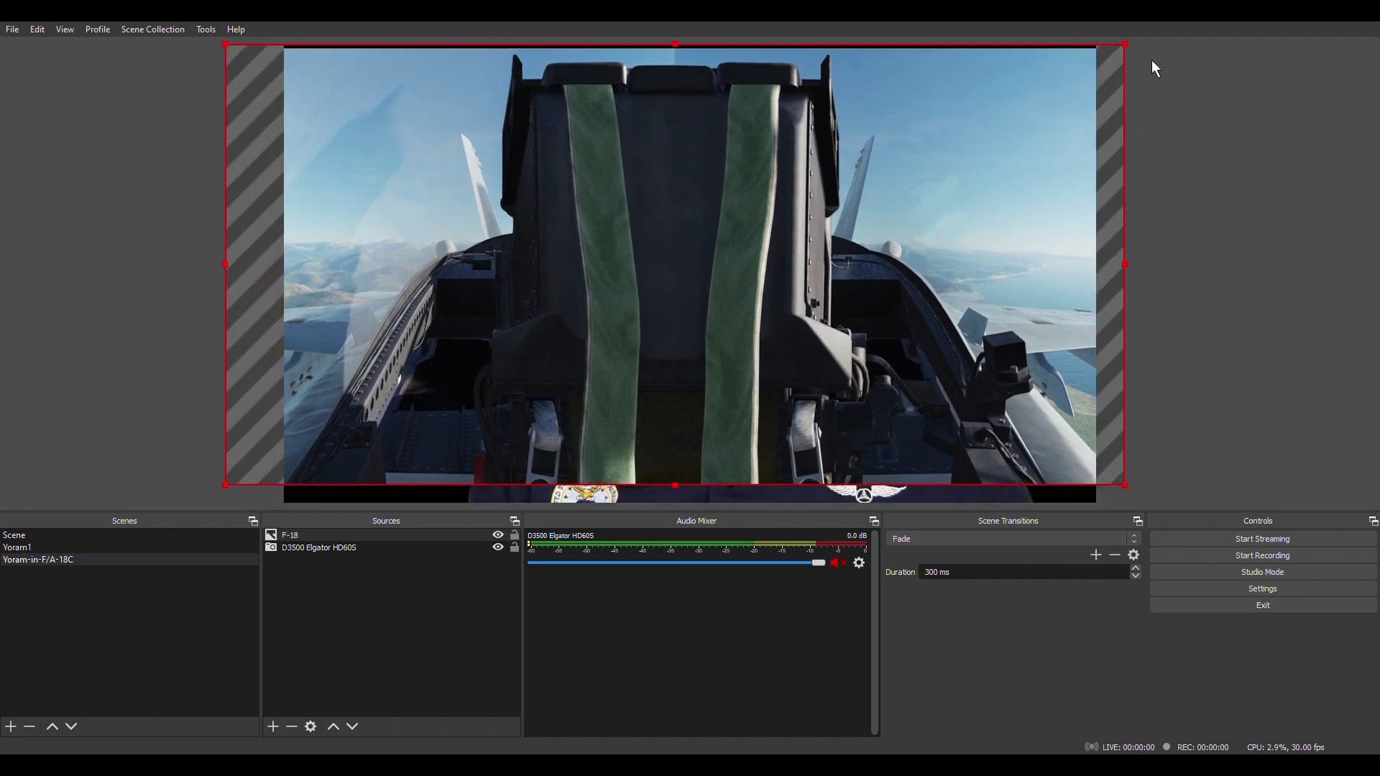
pyautogui.moveTo(1126, 45); pyautogui.dragTo(1136, 40)
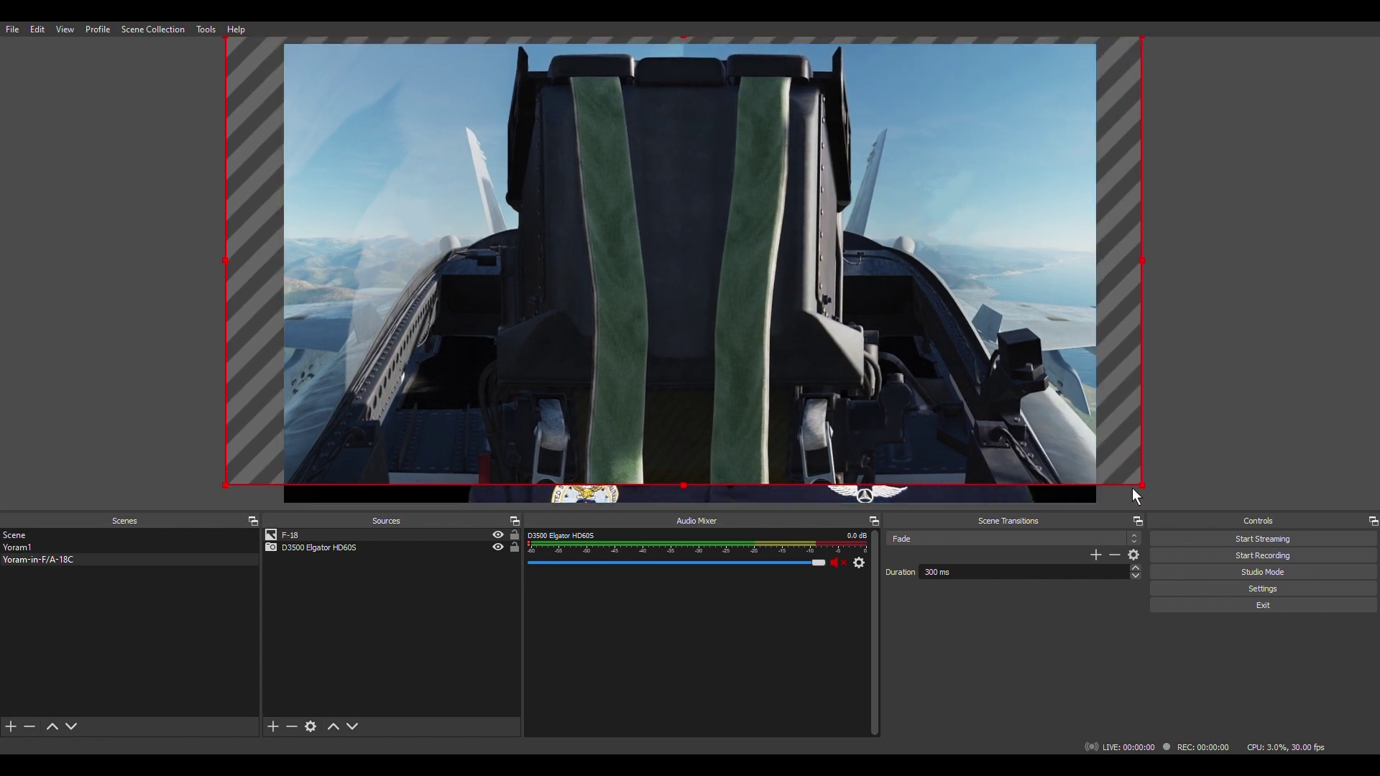
pyautogui.moveTo(1142, 487); pyautogui.dragTo(1153, 504)
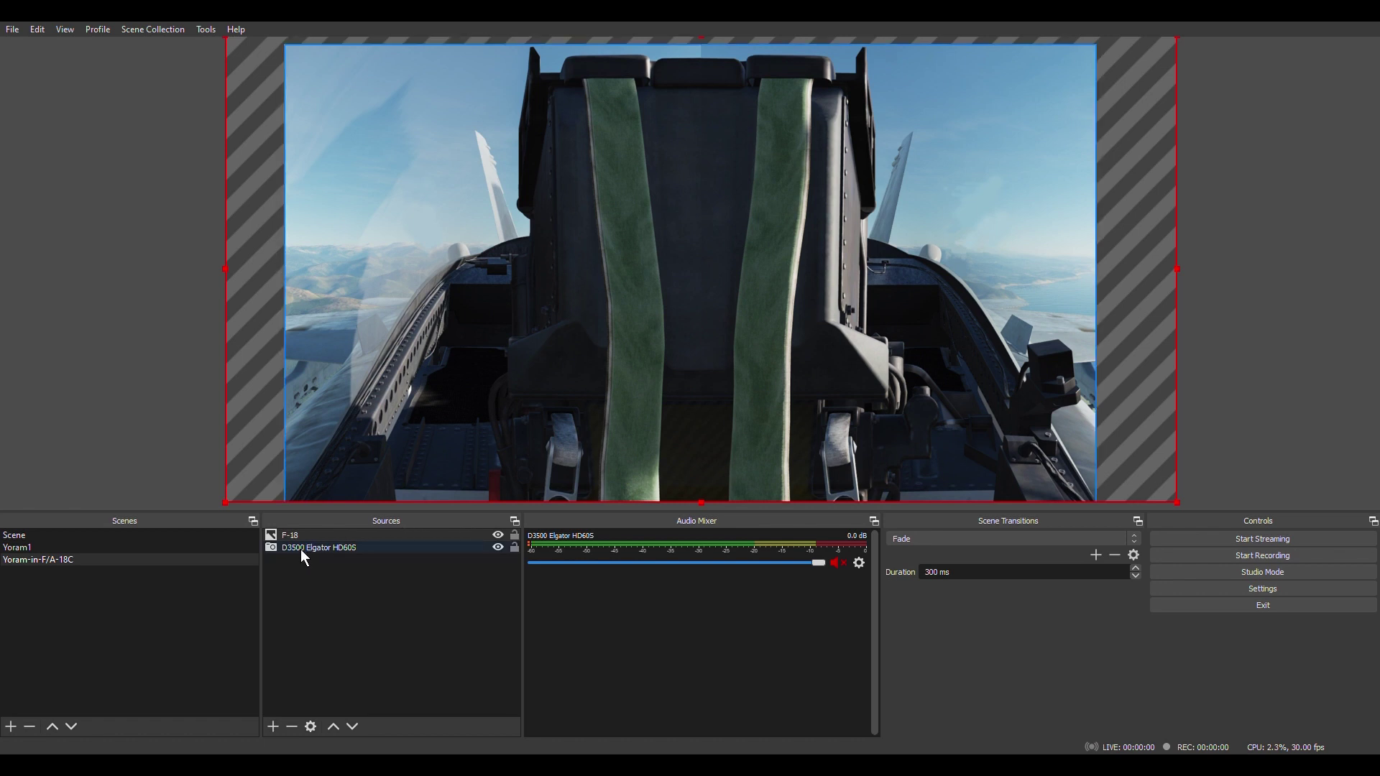
pyautogui.moveTo(301, 549); pyautogui.dragTo(335, 537)
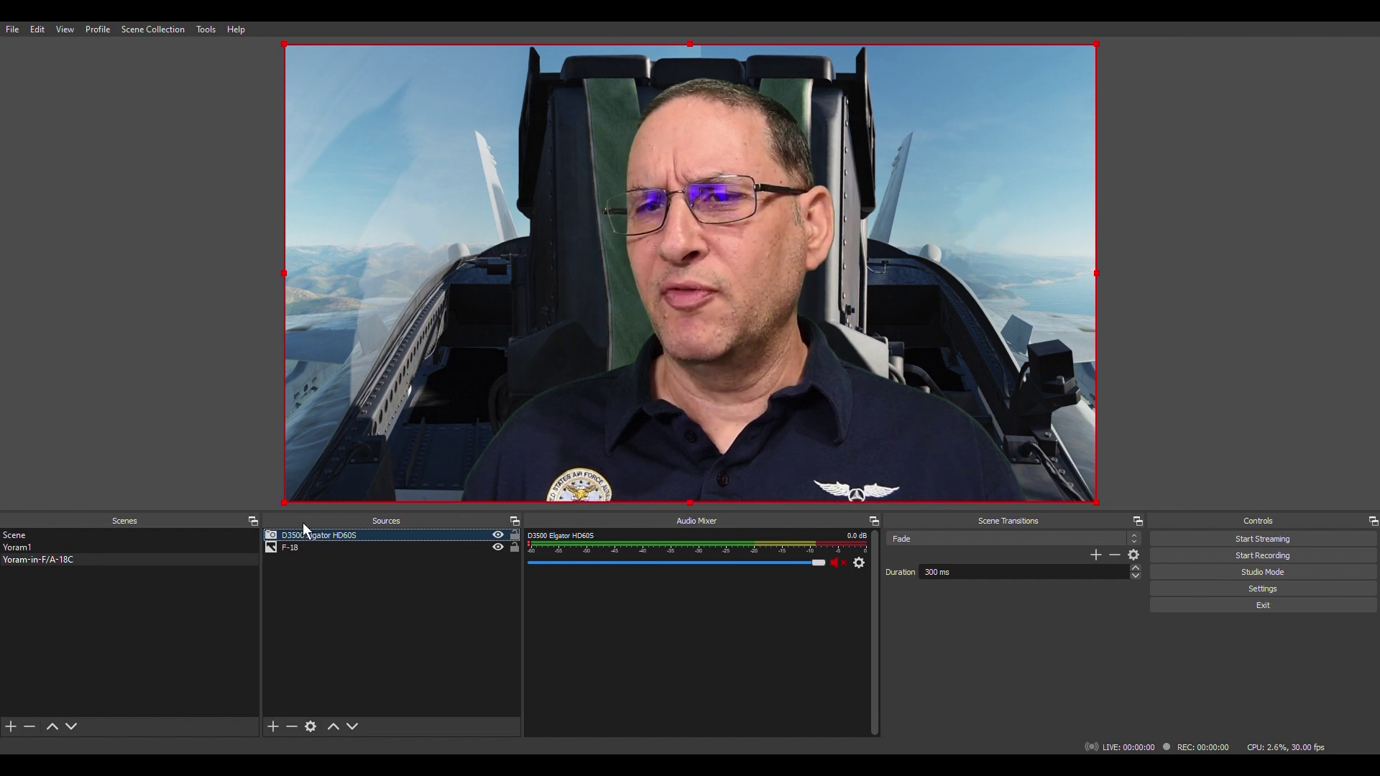
pyautogui.moveTo(627, 376); pyautogui.dragTo(601, 372)
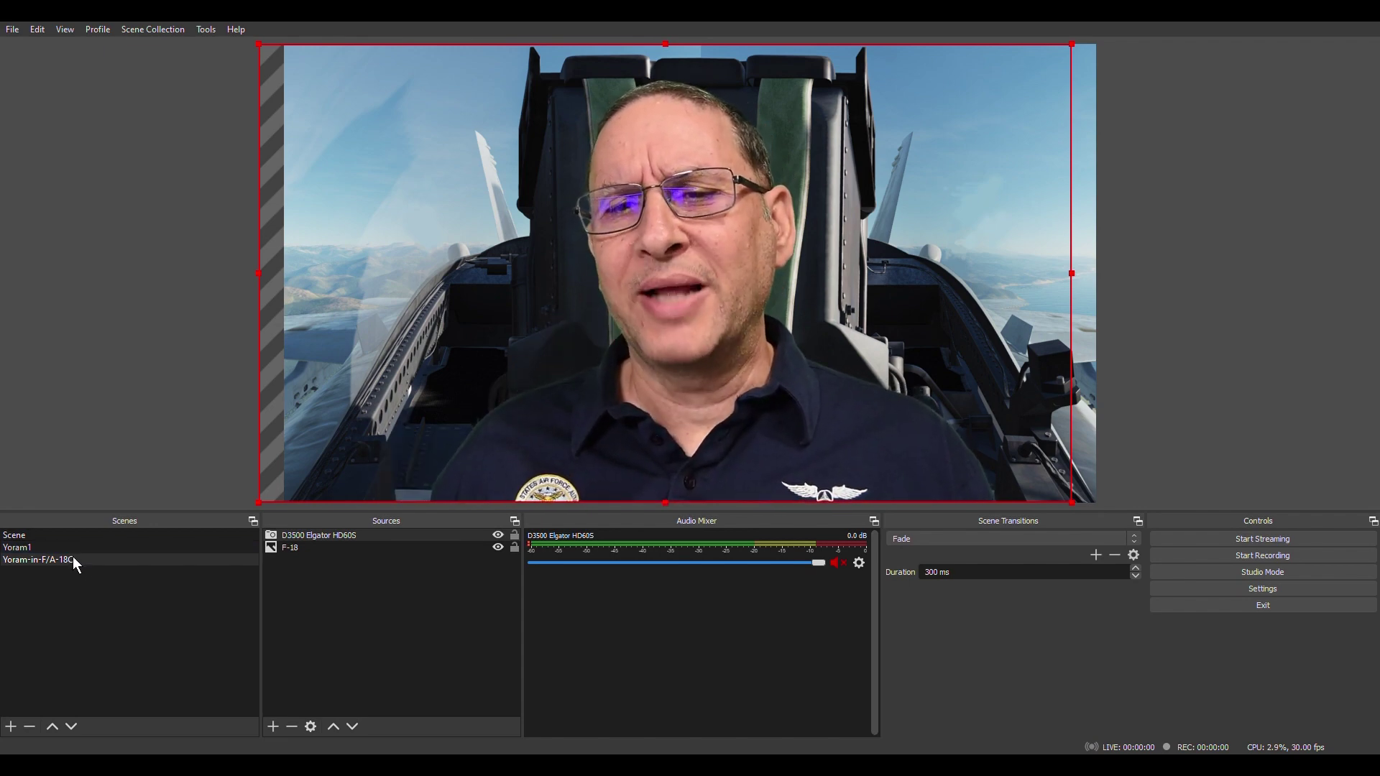
# Switch to the slide scene and back to the cockpit scene to compare them.
pyautogui.click(69, 549)
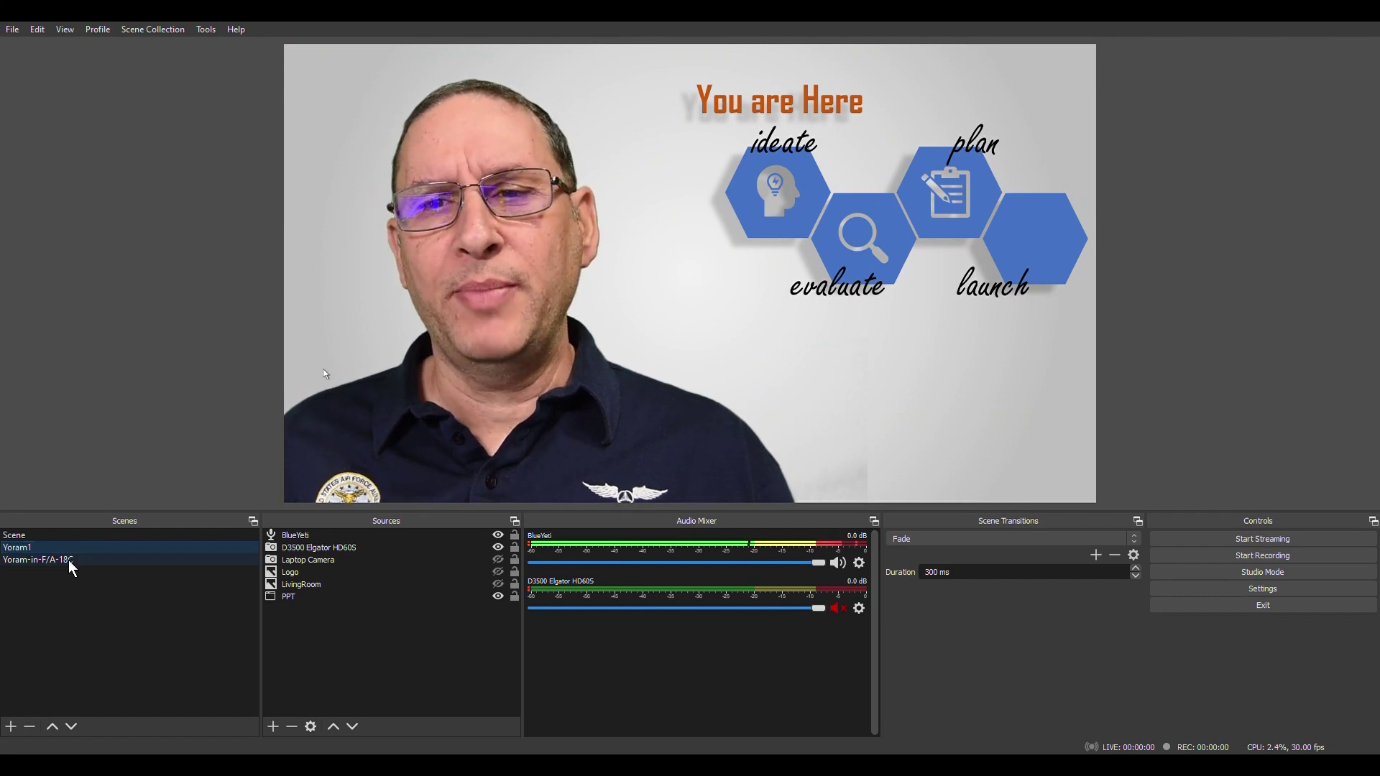
pyautogui.click(68, 559)
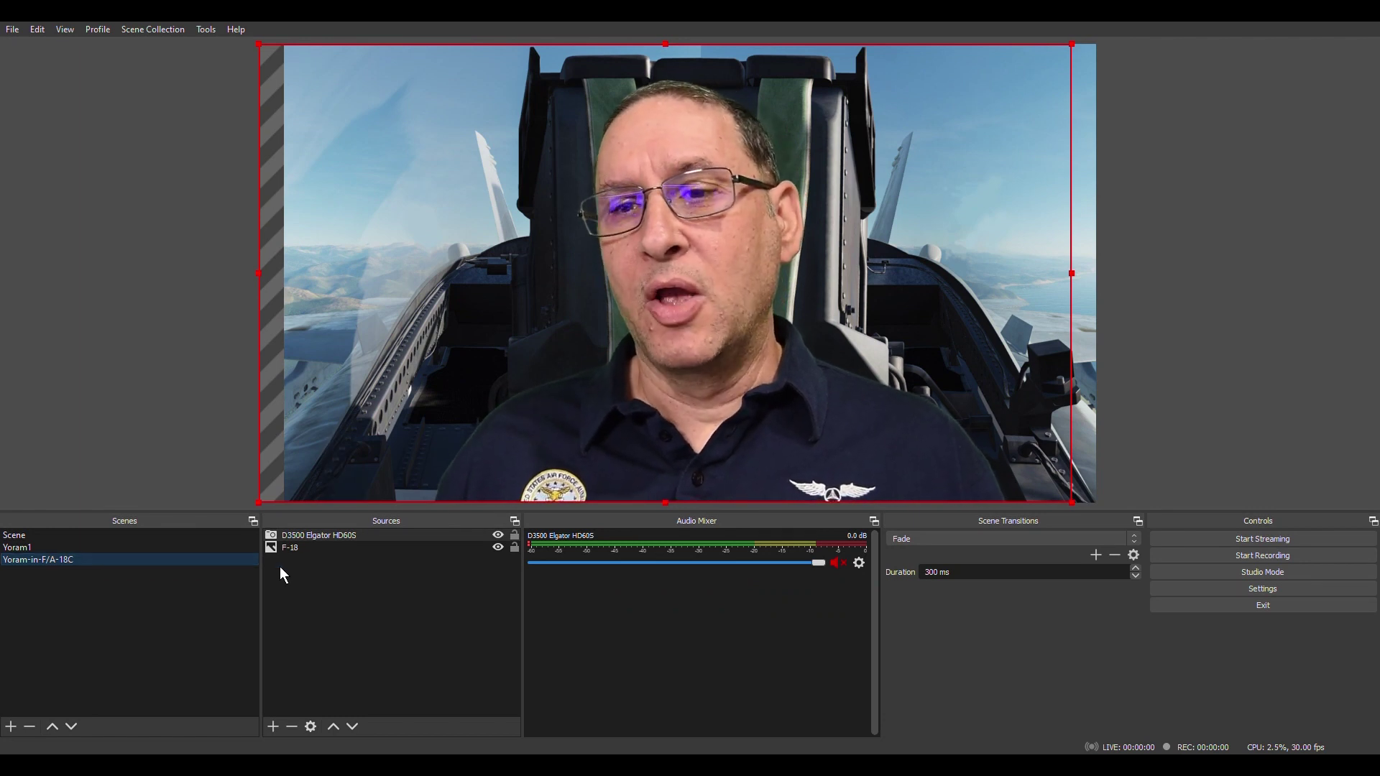
# Add a Video Capture Device source named C920 that uses the HD Pro Webcam C920 device.
pyautogui.click(271, 725)
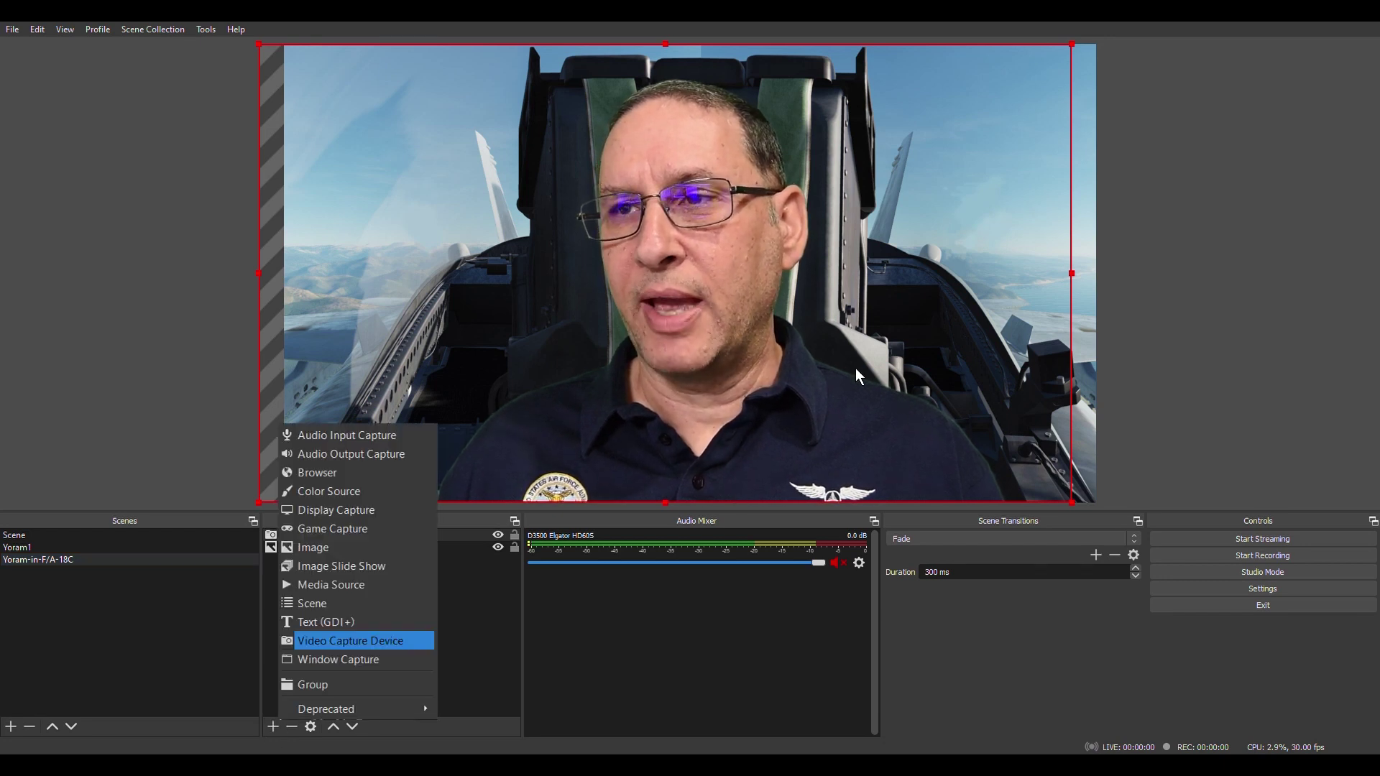
pyautogui.press('Return')
pyautogui.write('C920')
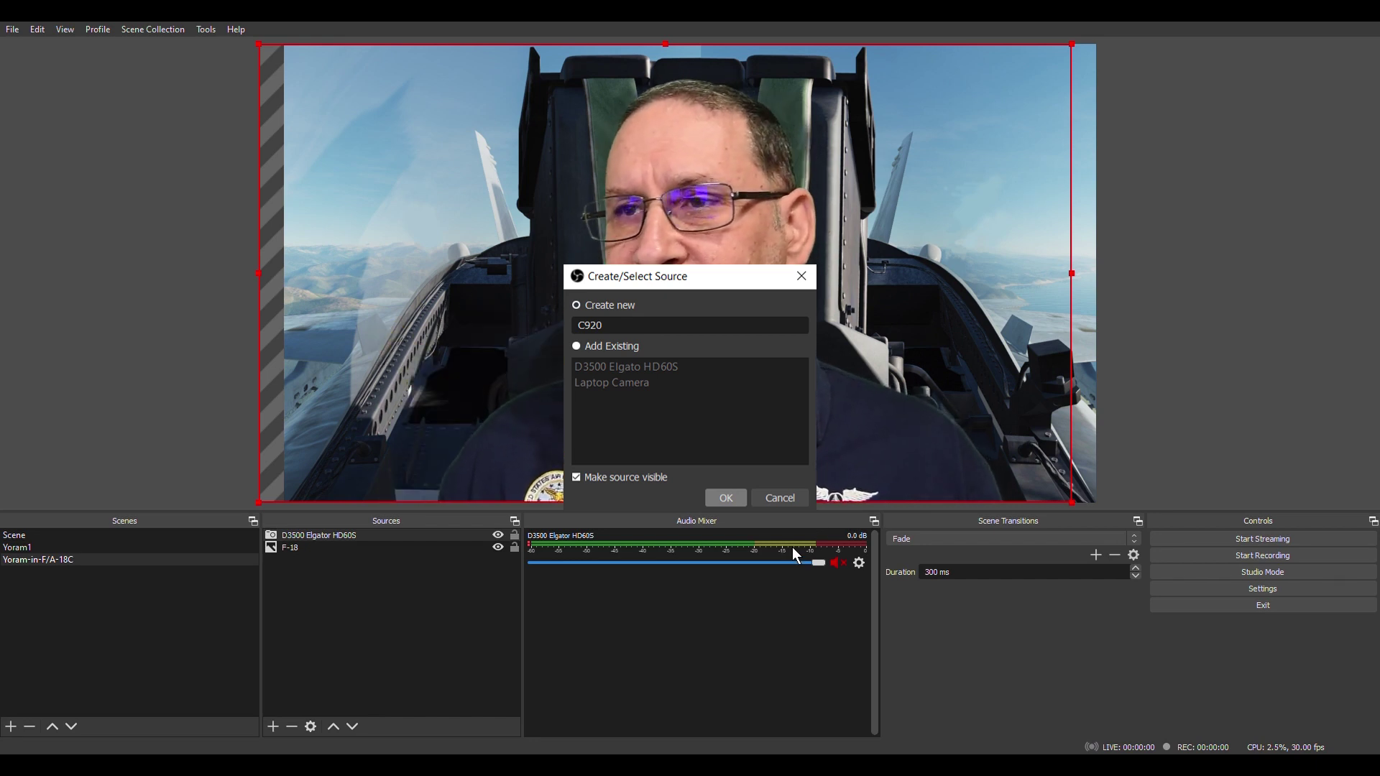
pyautogui.press('Return')
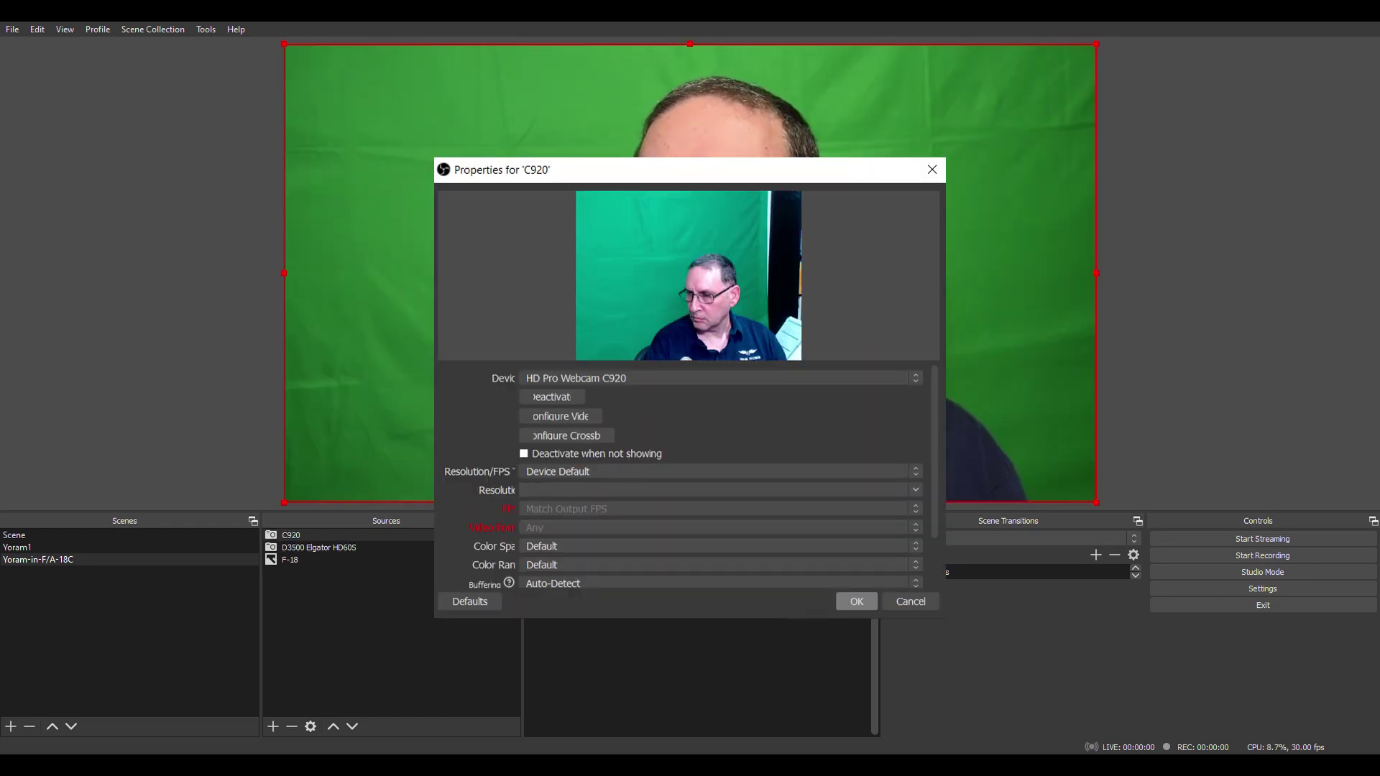
pyautogui.click(868, 593)
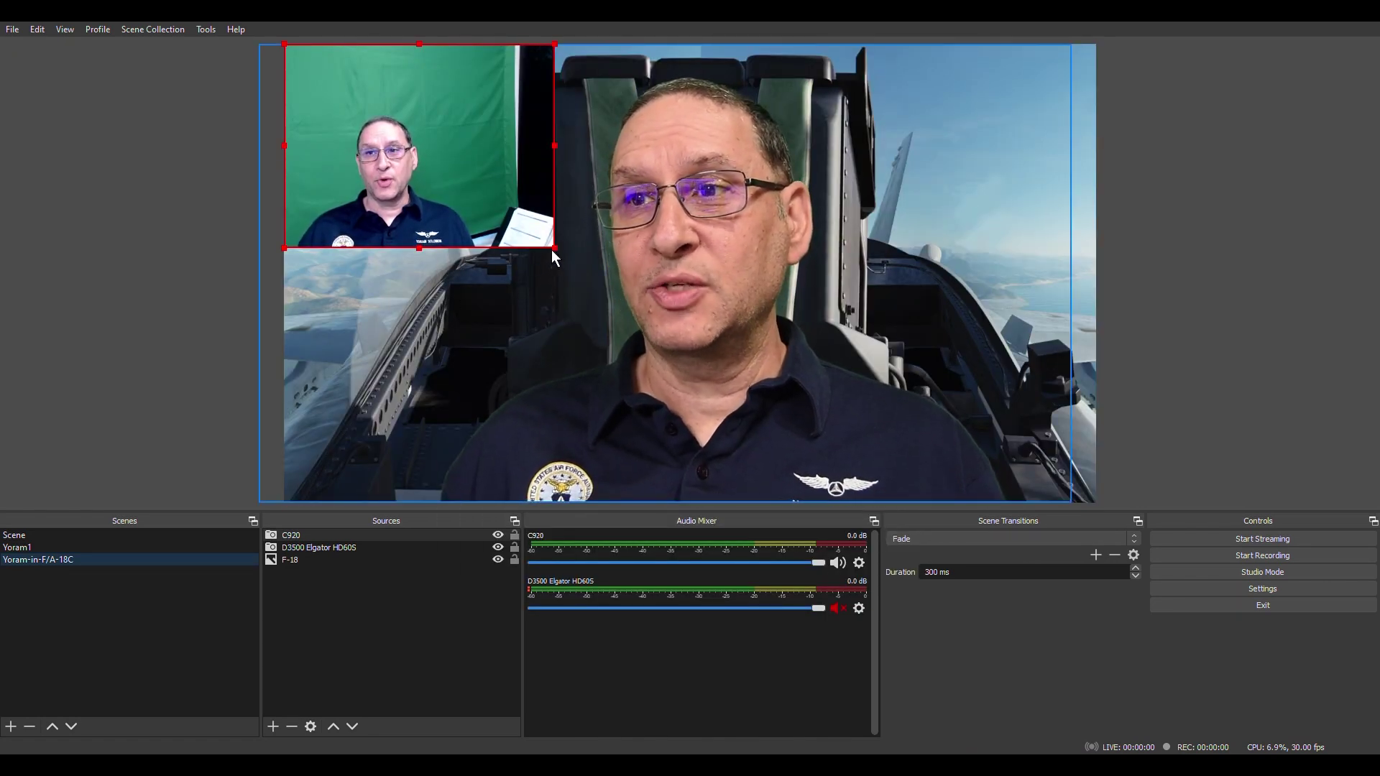
# Enlarge the C920 picture beyond the canvas edges and move it up so the presenter's head and shoulders fill the frame.
pyautogui.moveTo(553, 250); pyautogui.dragTo(898, 473)
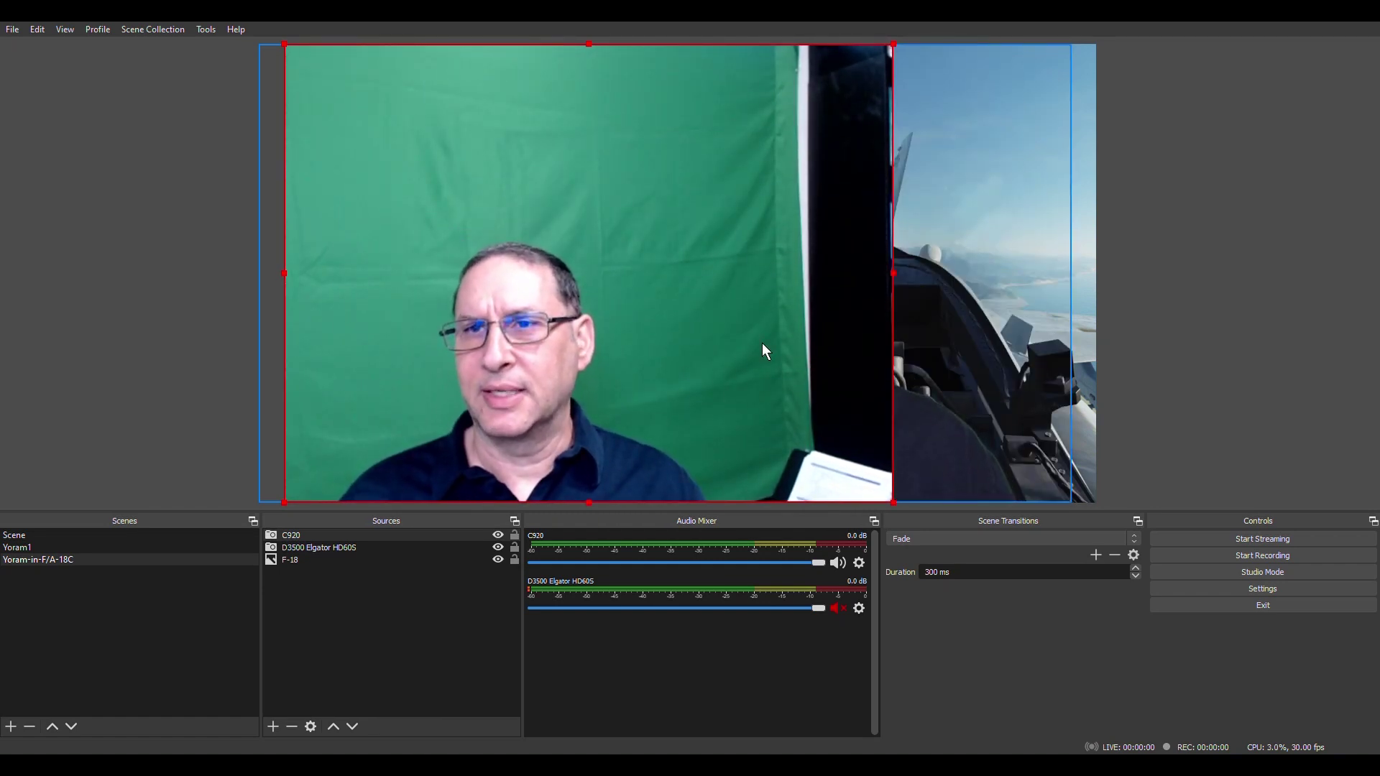
pyautogui.moveTo(895, 56); pyautogui.dragTo(1087, 41)
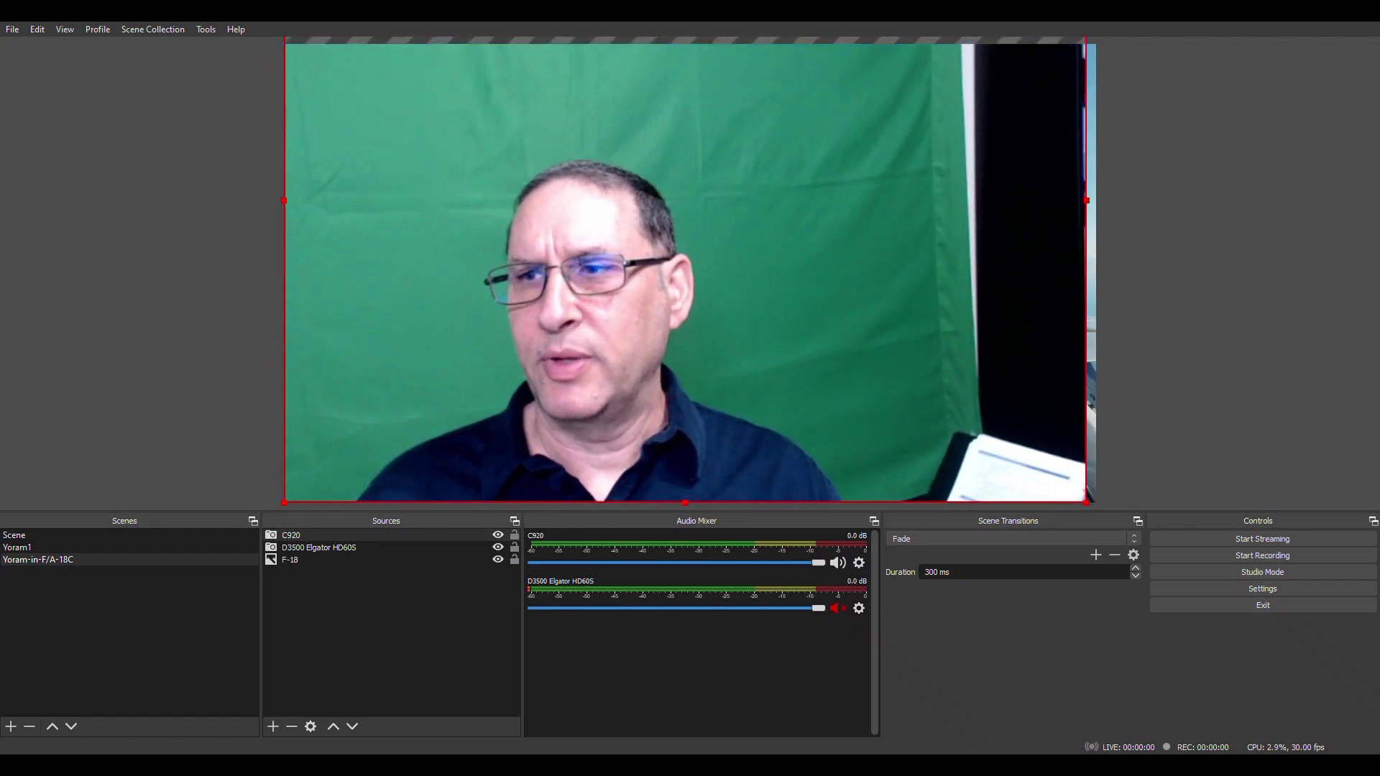
pyautogui.moveTo(1089, 506); pyautogui.dragTo(1253, 592)
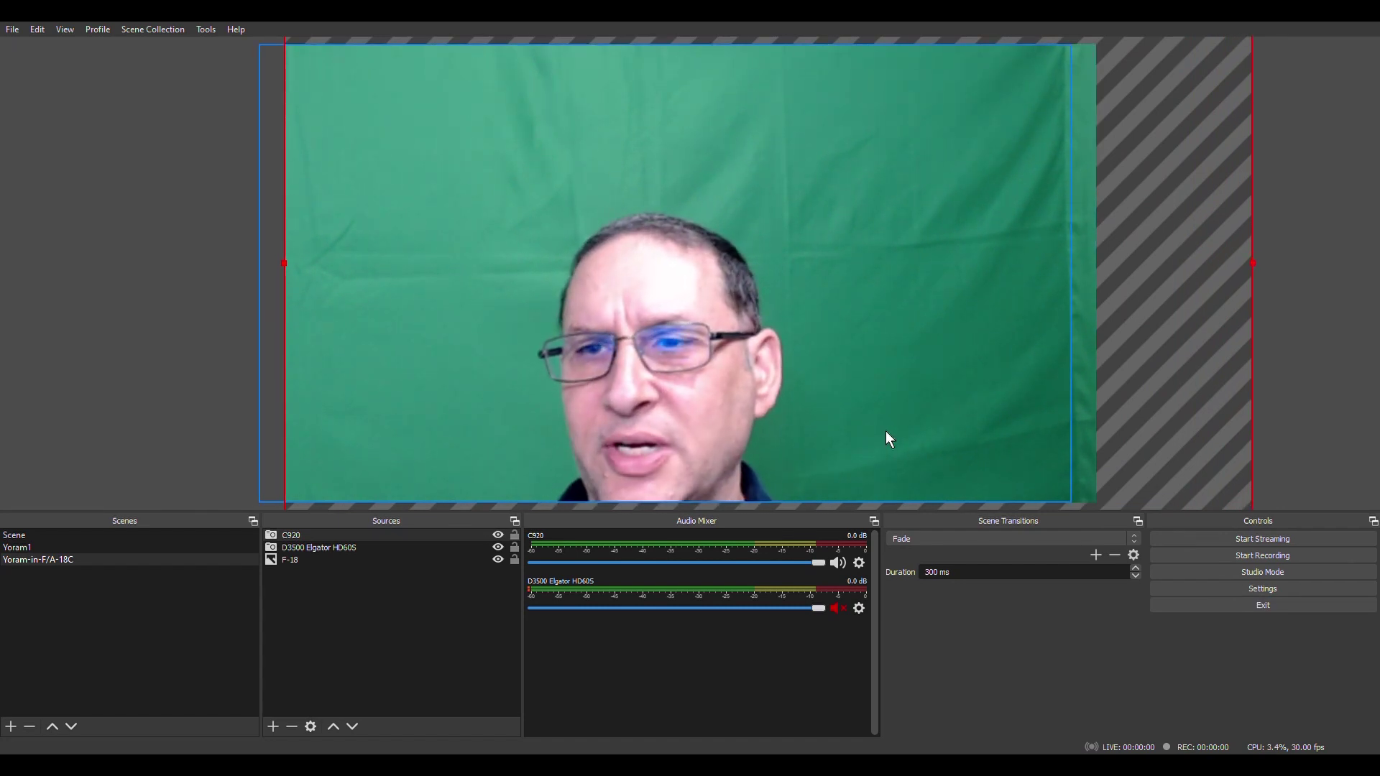
pyautogui.moveTo(885, 429); pyautogui.dragTo(885, 334)
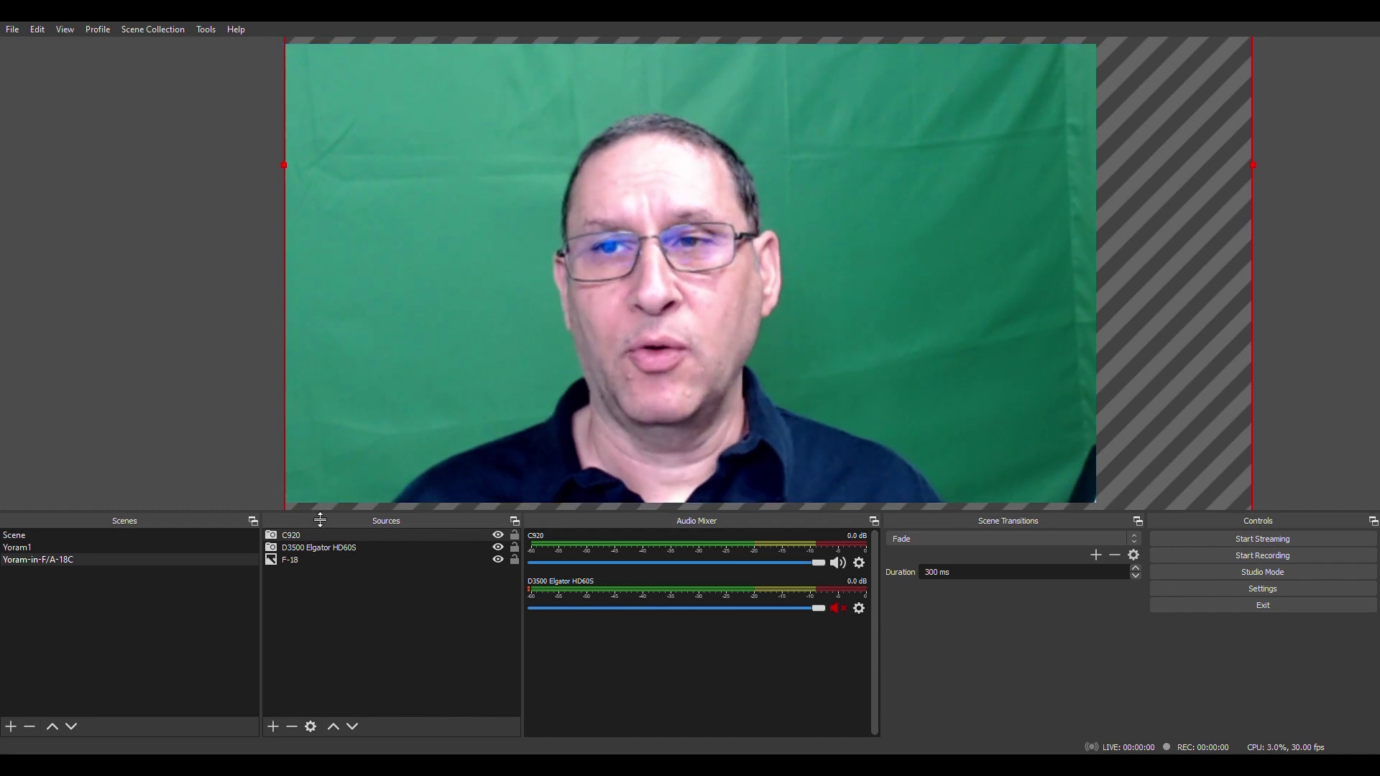
# Add a Chroma Key effect filter with the default name to the C920 source.
pyautogui.click(305, 538)
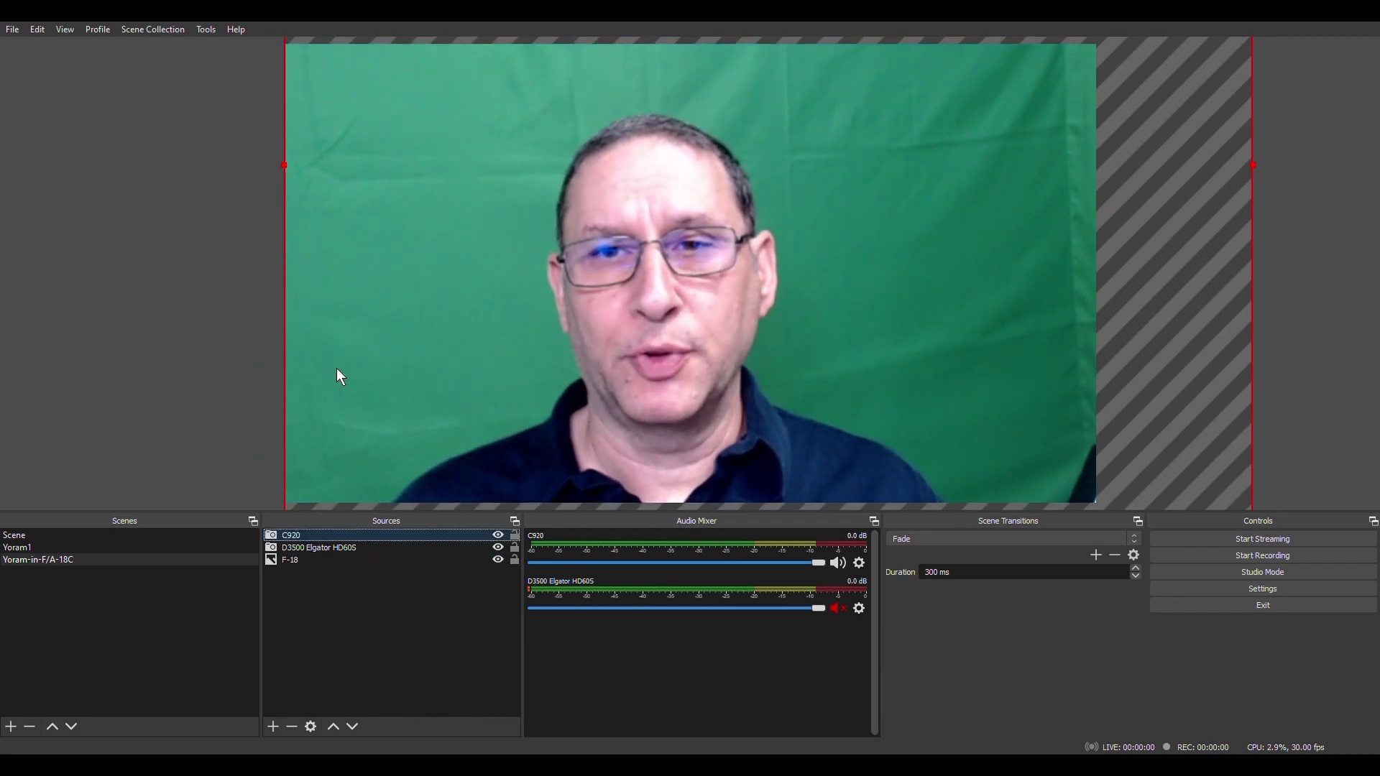
pyautogui.rightClick(338, 503)
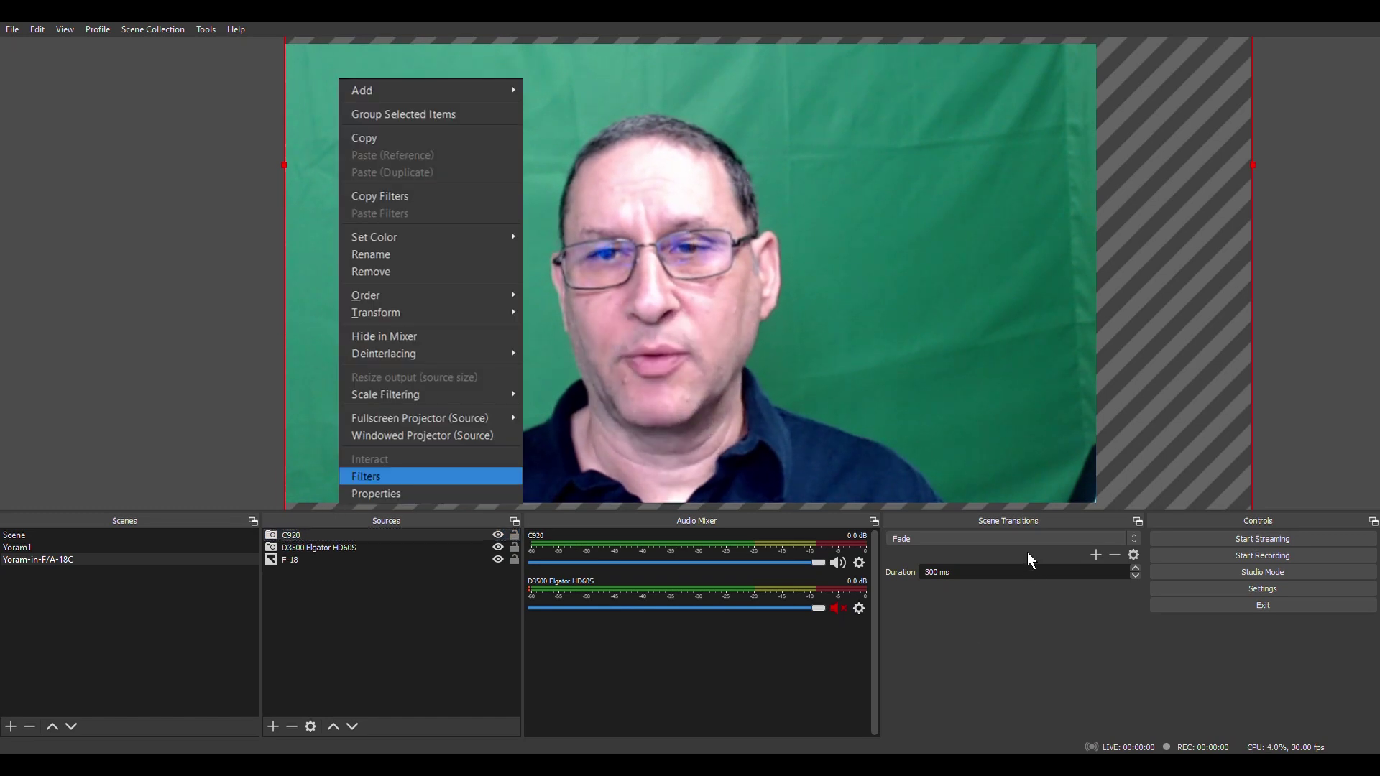
pyautogui.press('Return')
pyautogui.click(396, 645)
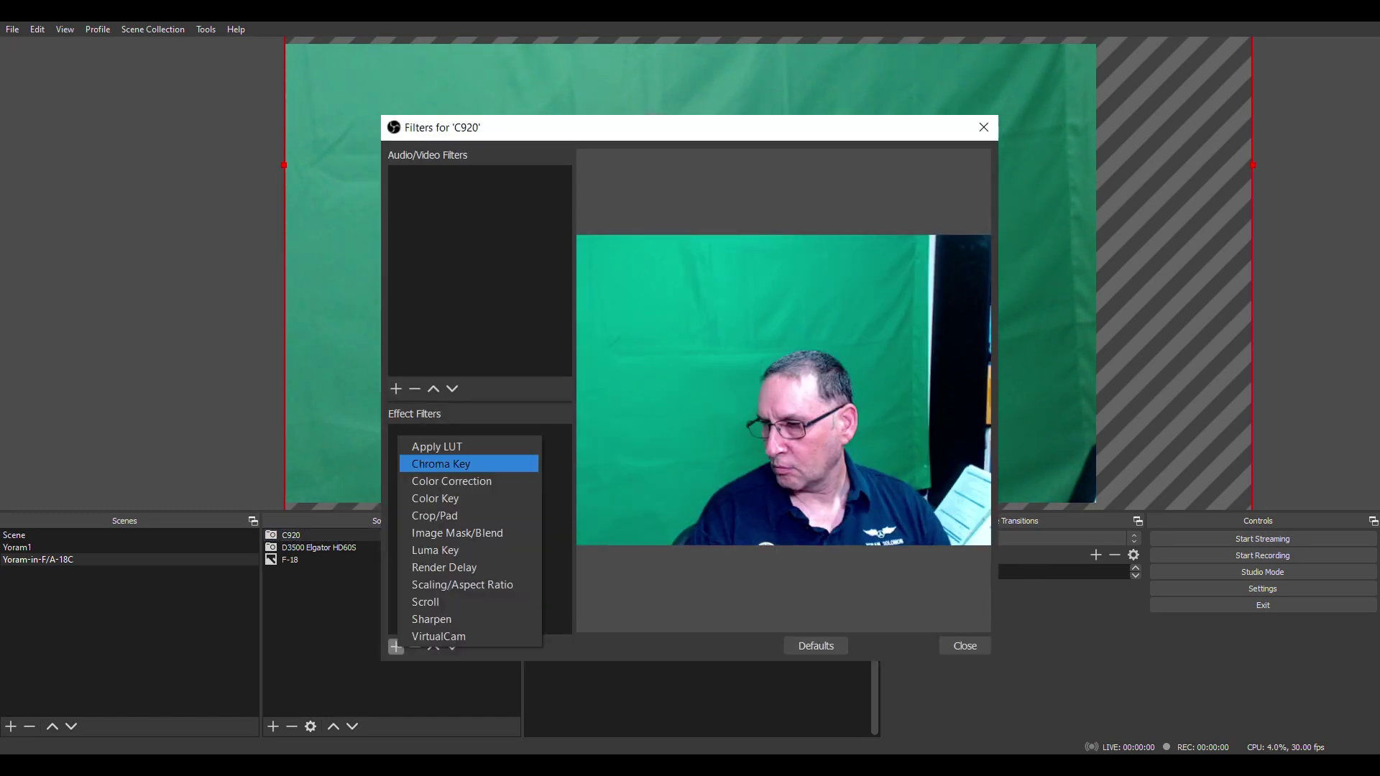
pyautogui.press('Return')
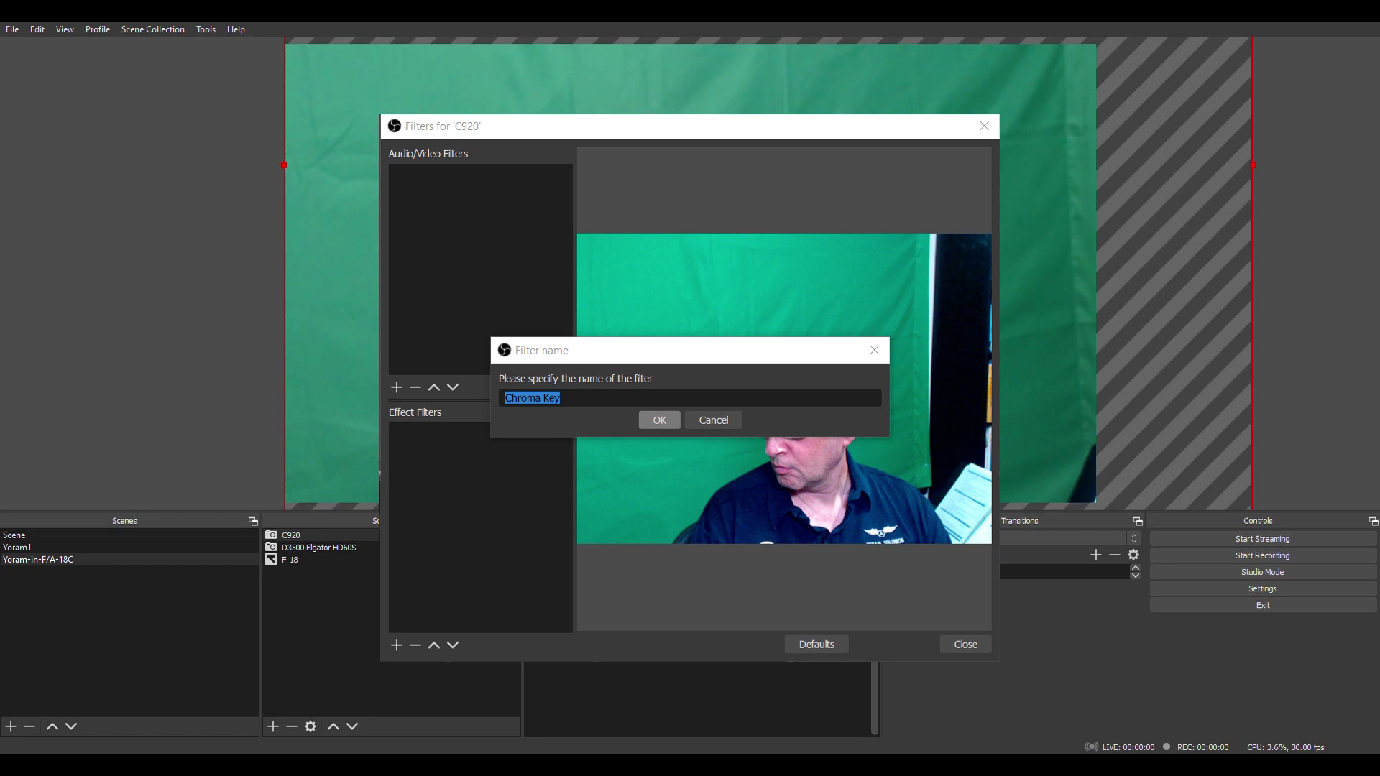
pyautogui.click(659, 420)
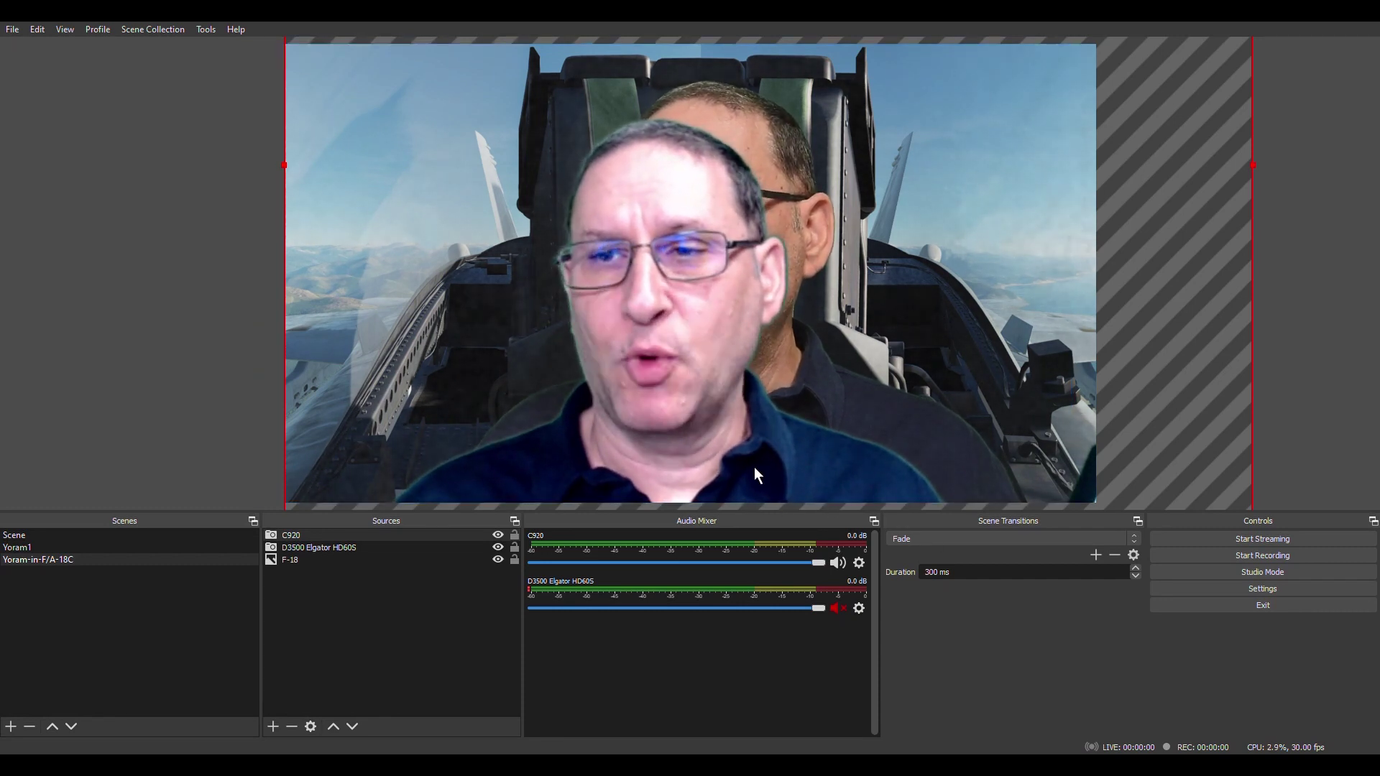
# Review the Chroma Key filter settings of the C920 source.
pyautogui.rightClick(809, 477)
pyautogui.click(847, 402)
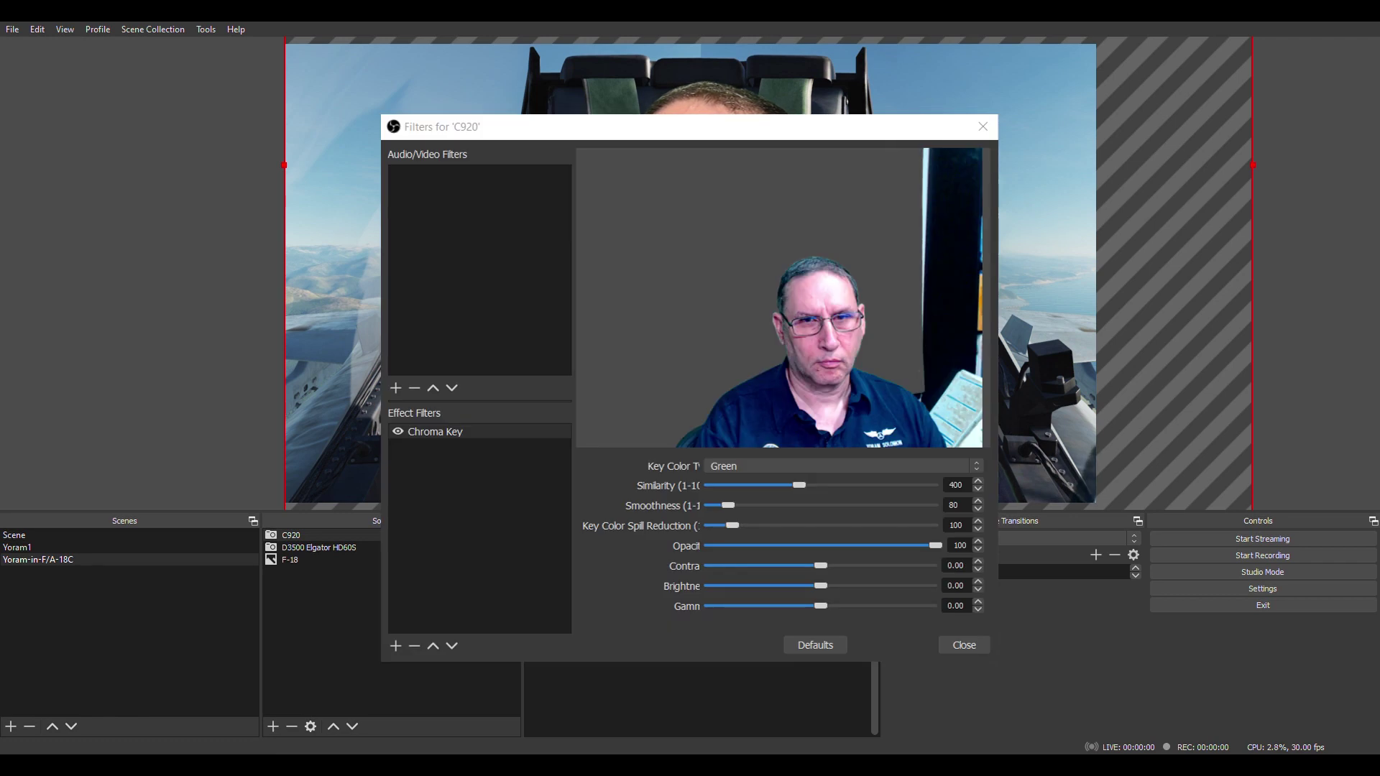
pyautogui.press('Escape')
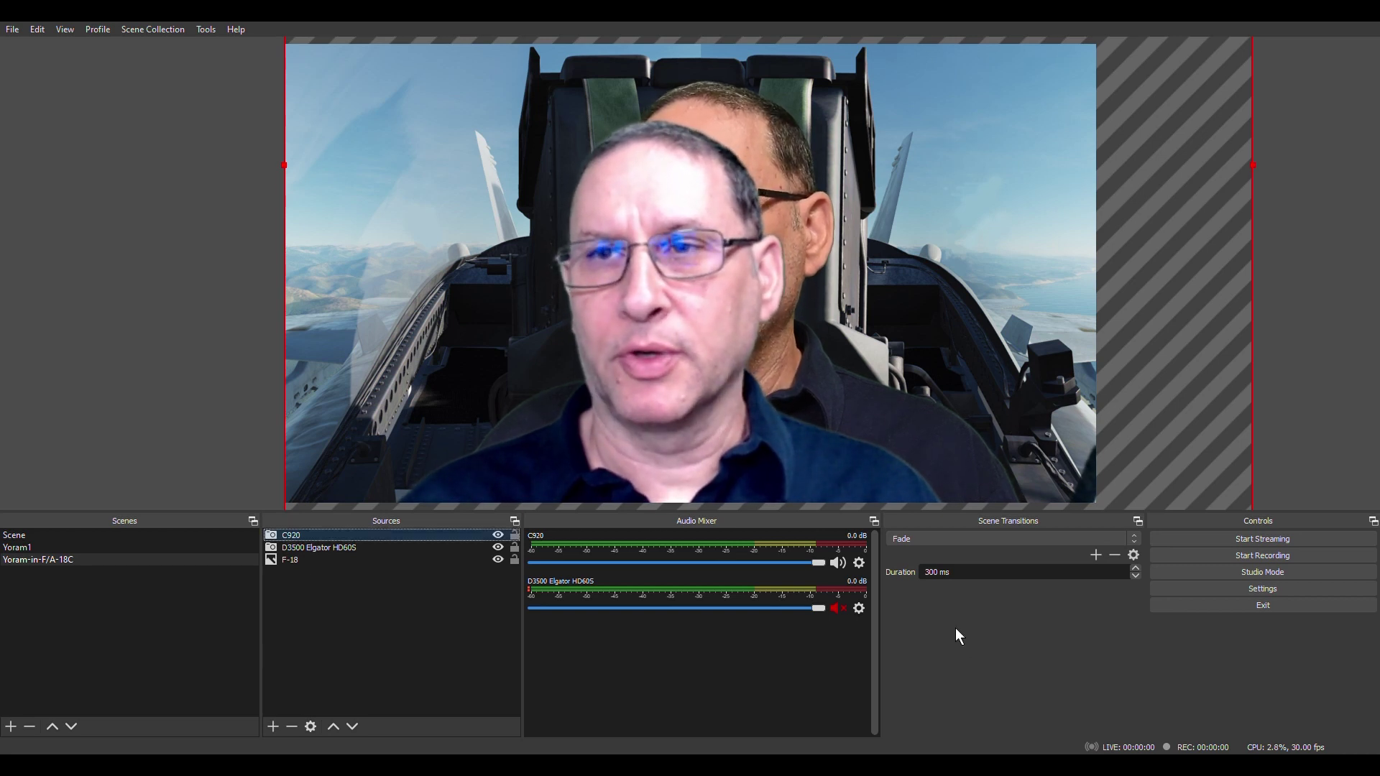
# Arrange the two camera pictures side by side over the cockpit, with the D3500 Elgato picture on the canvas's left and C920 on its right.
pyautogui.click(589, 335)
pyautogui.moveTo(621, 344); pyautogui.dragTo(797, 347)
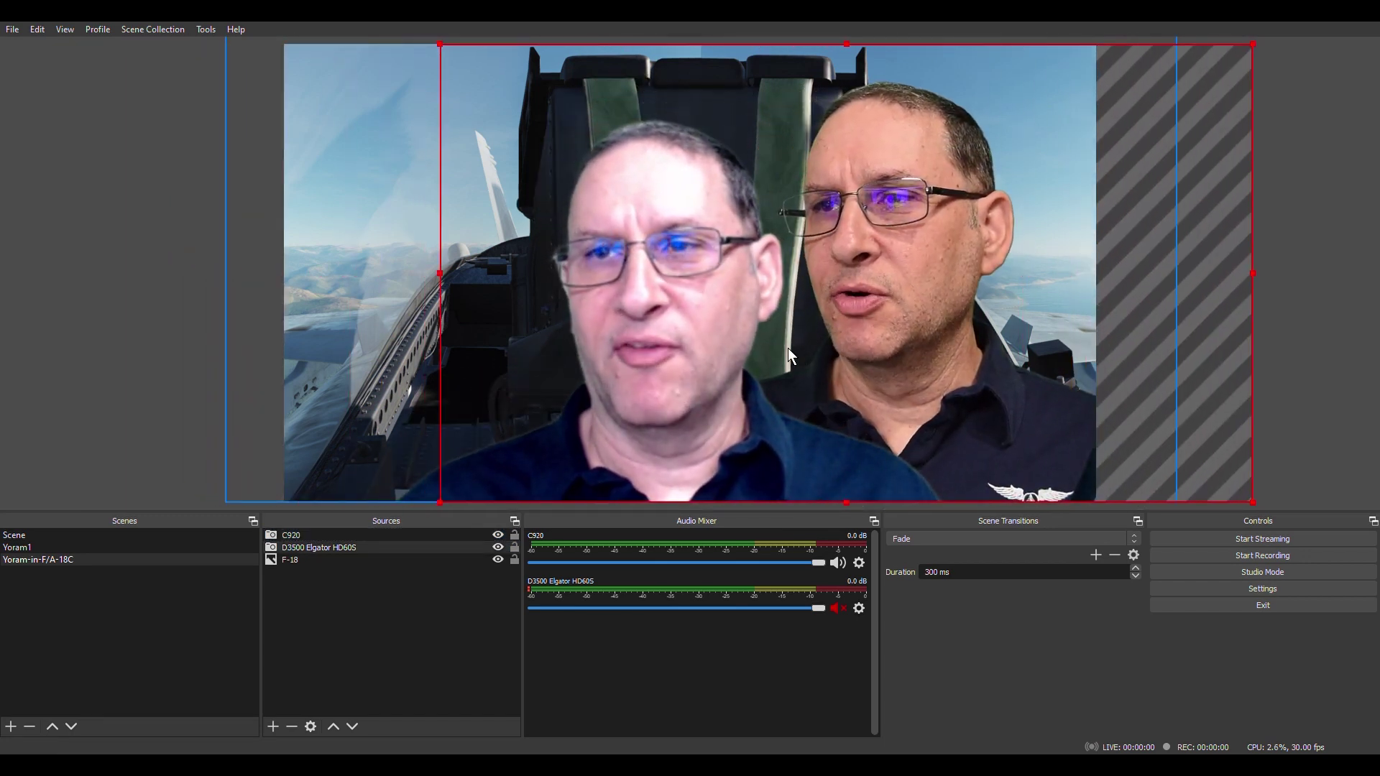
pyautogui.click(314, 536)
pyautogui.moveTo(528, 396); pyautogui.dragTo(714, 380)
pyautogui.click(343, 548)
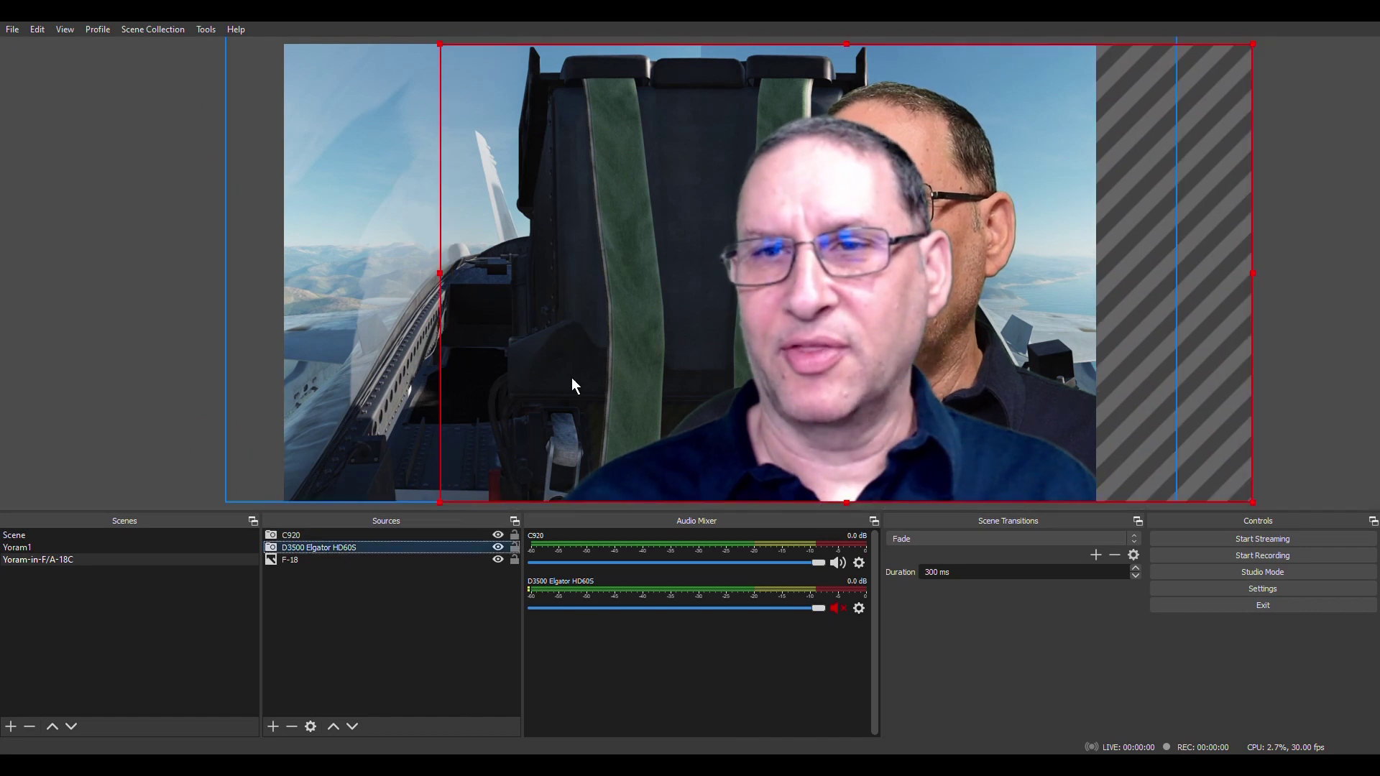
pyautogui.moveTo(666, 304); pyautogui.dragTo(307, 313)
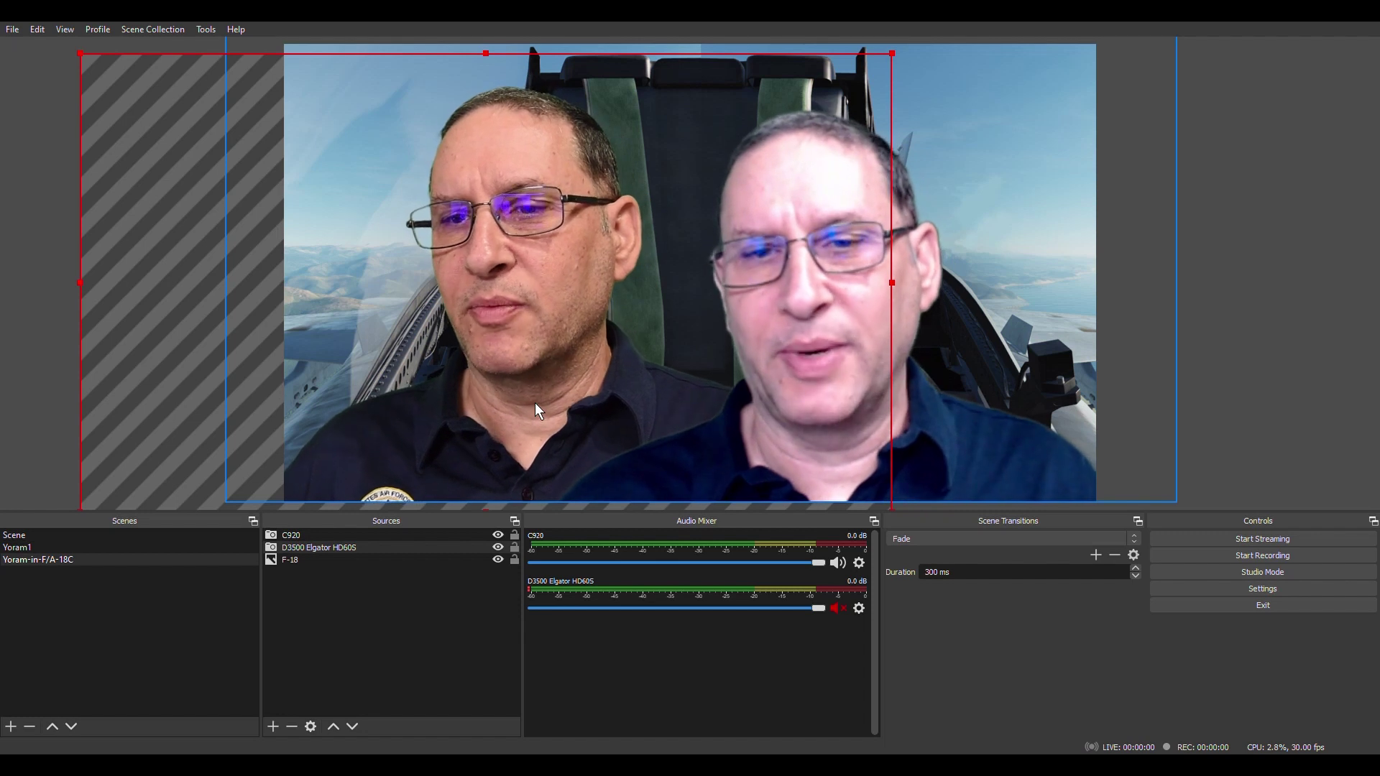
# Examine the C920 device's video configuration, including its brightness, contrast, saturation and white balance settings.
pyautogui.click(346, 535)
pyautogui.click(345, 535)
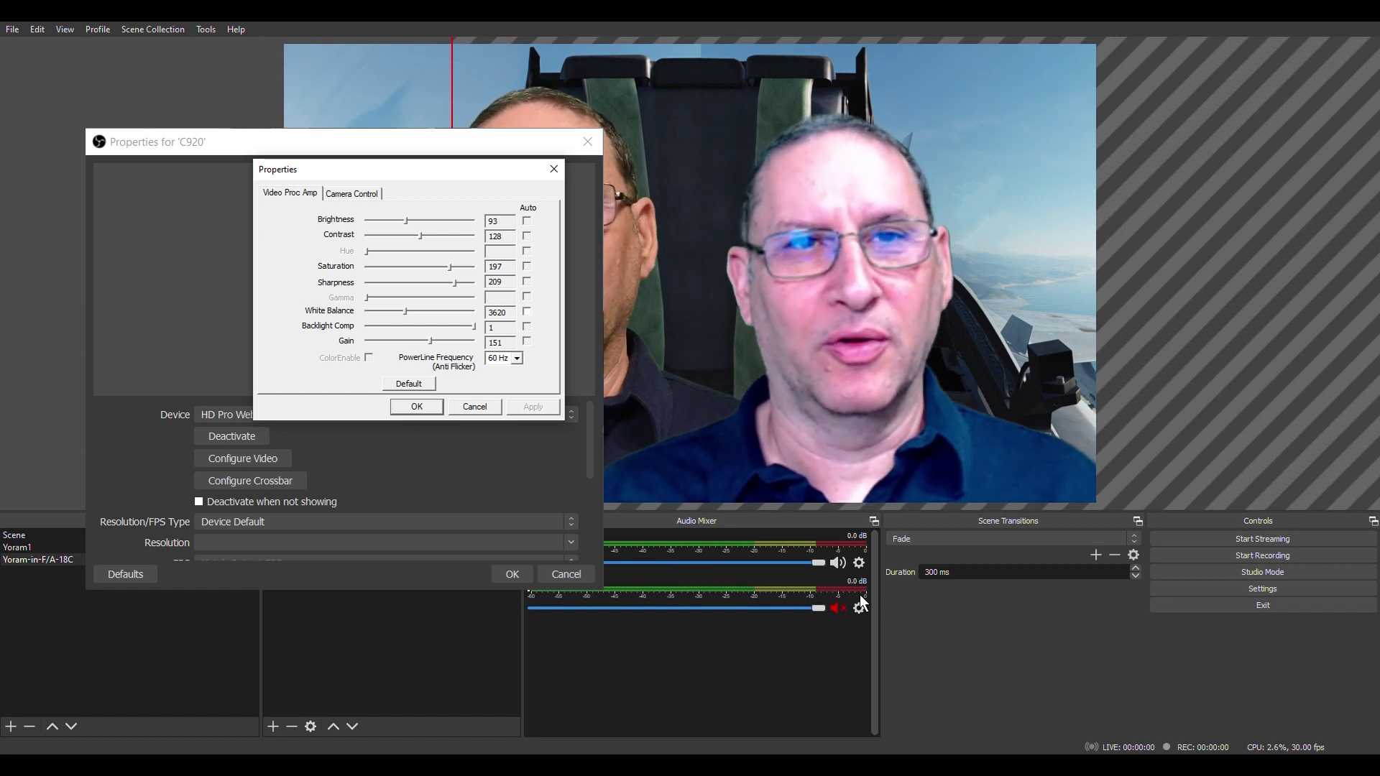
pyautogui.press('Escape')
pyautogui.press('Escape')
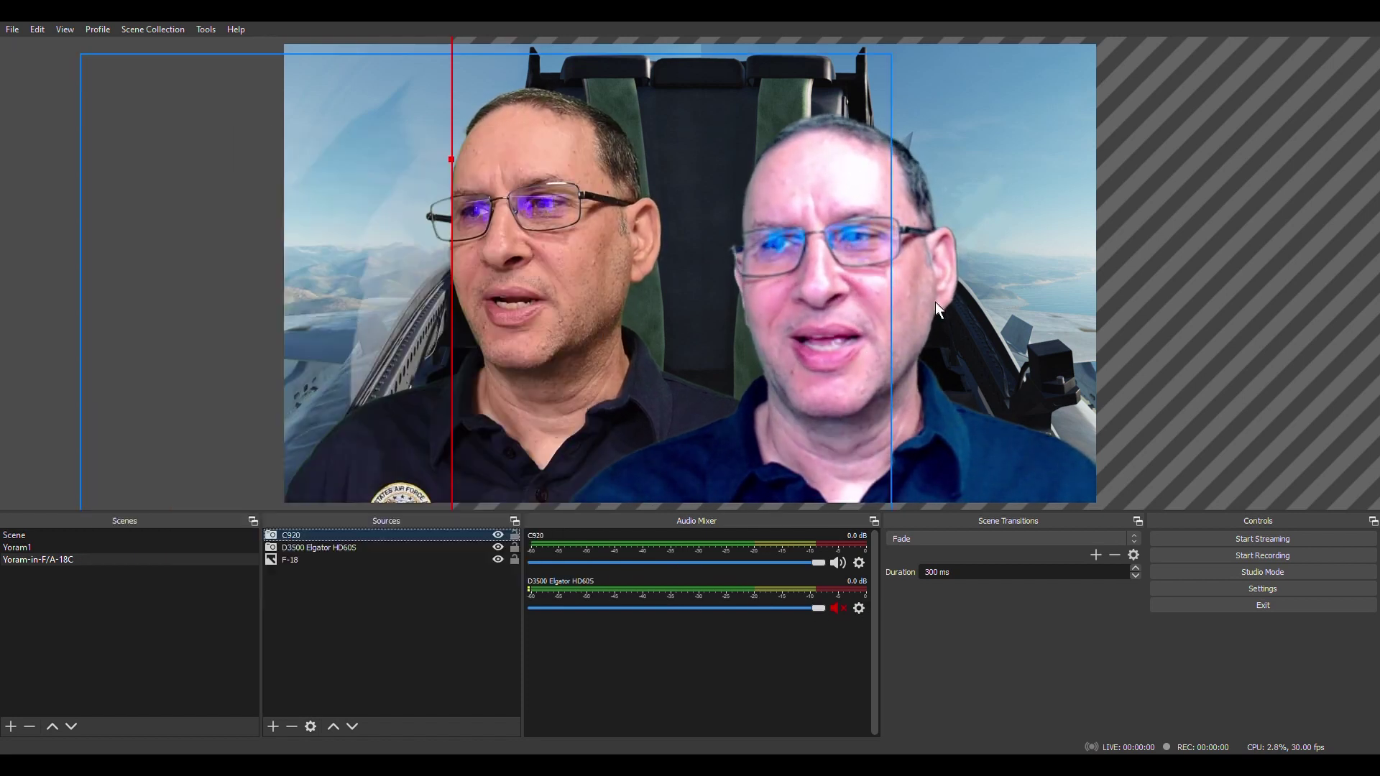
# Add a Sharpen effect filter with the default name and sharpness to the C920 source.
pyautogui.rightClick(397, 535)
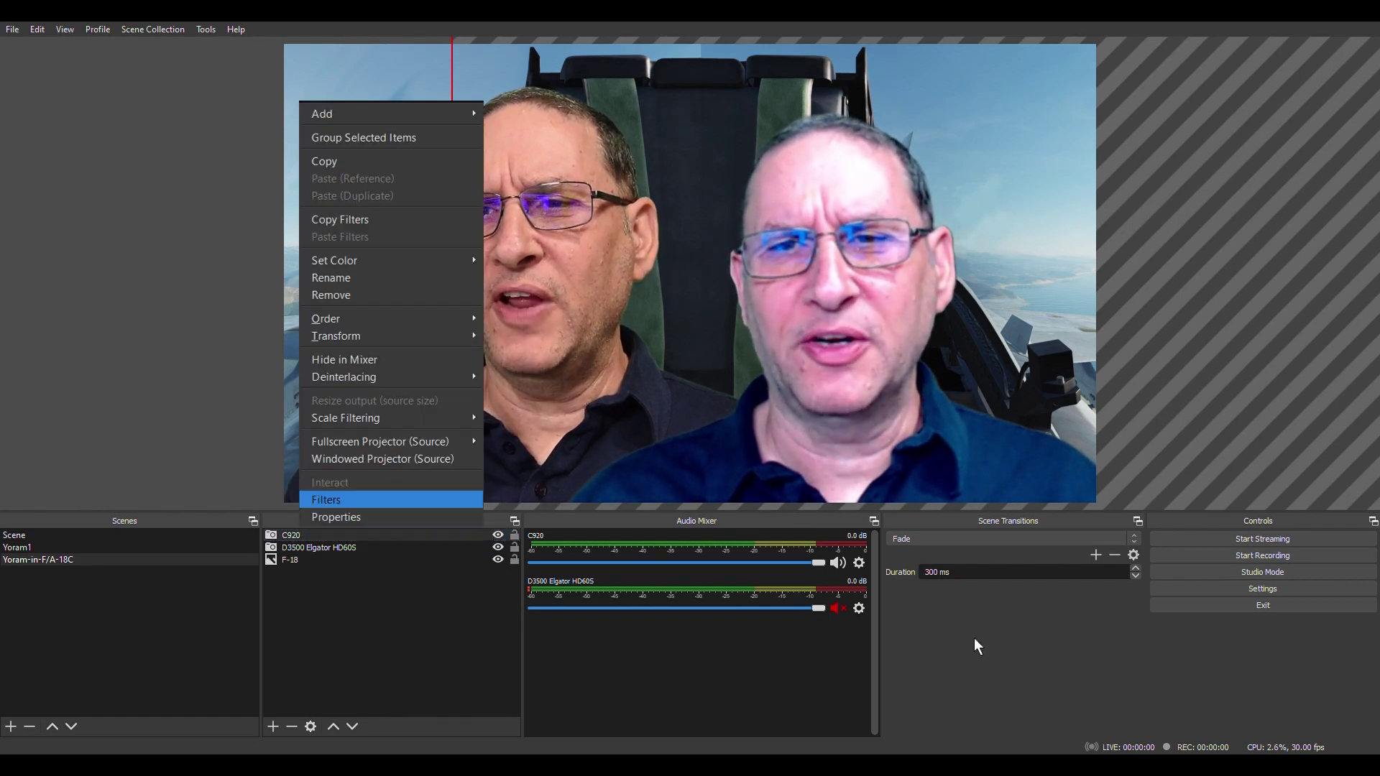
pyautogui.press('Return')
pyautogui.click(396, 647)
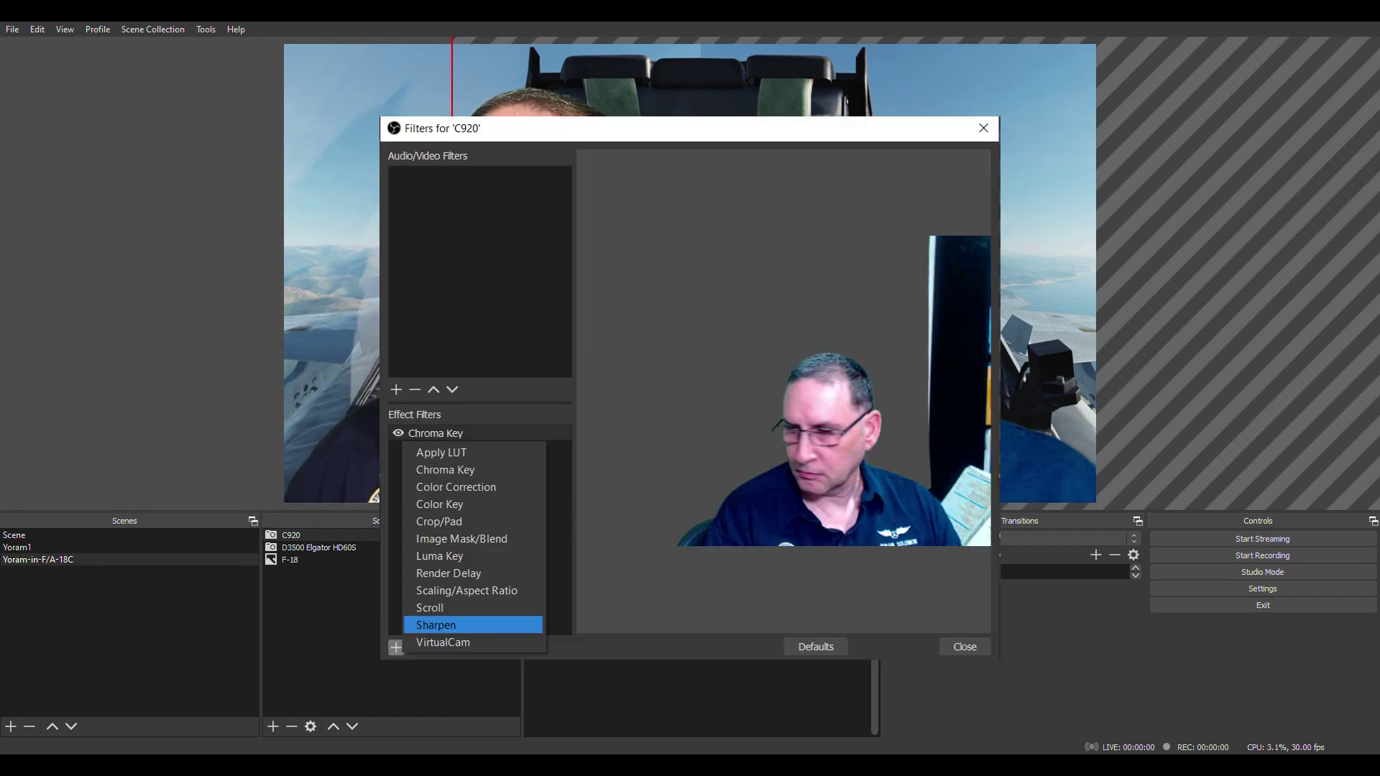
pyautogui.press('Return')
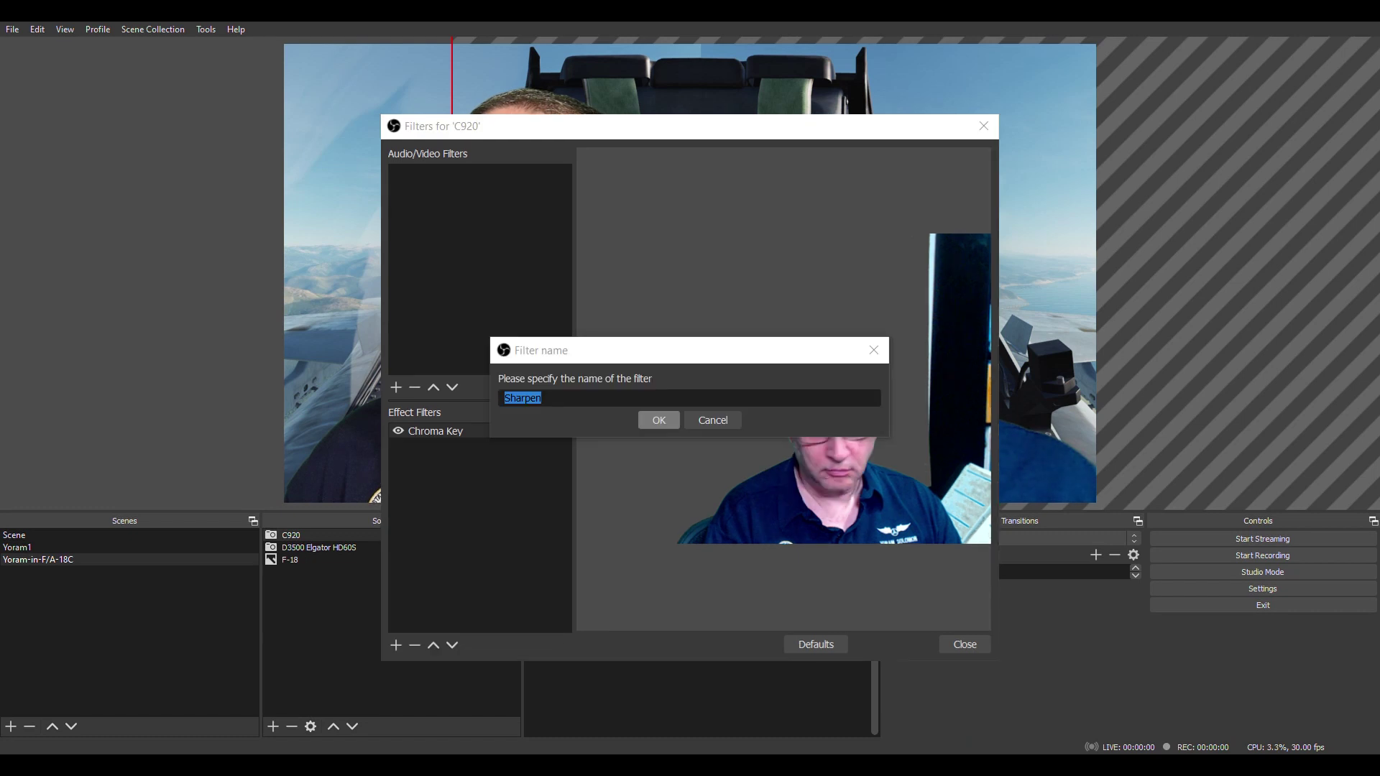
pyautogui.press('Return')
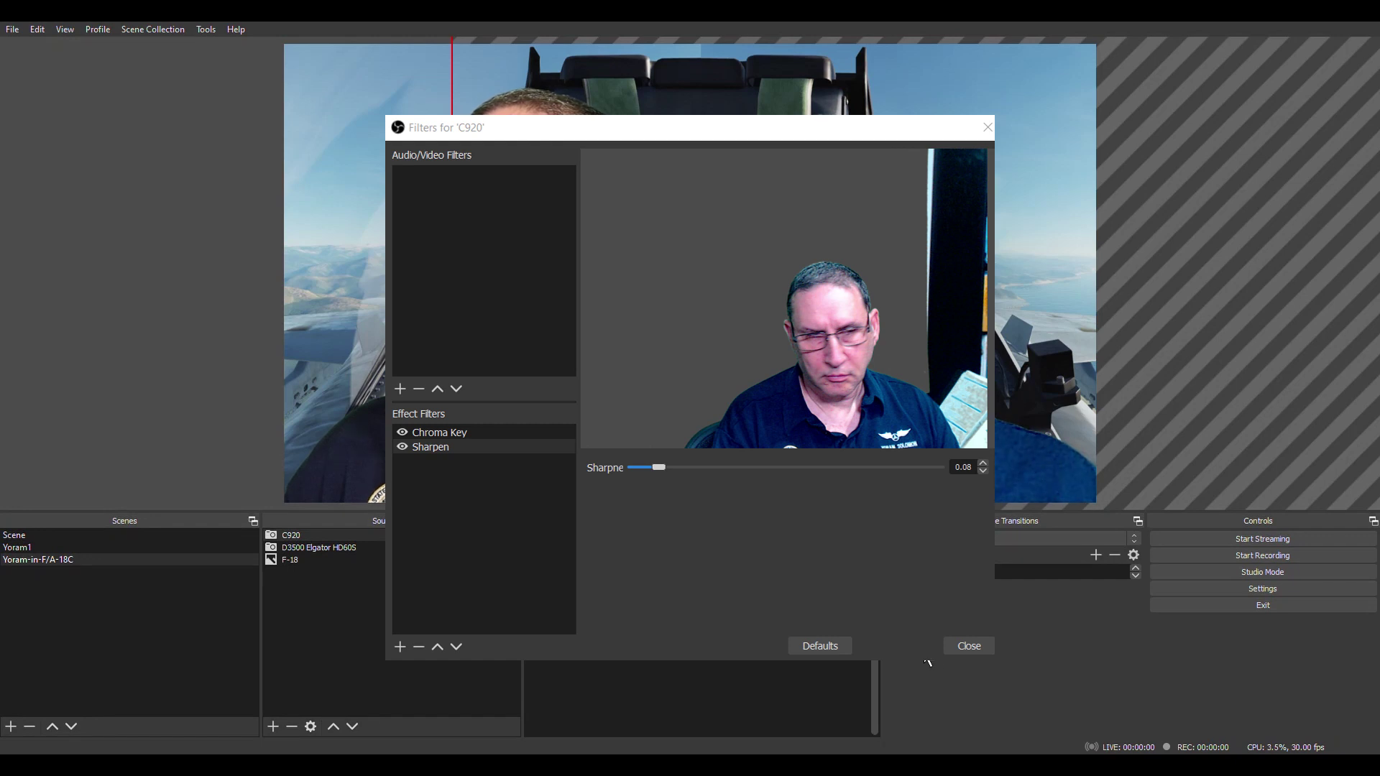
pyautogui.click(960, 641)
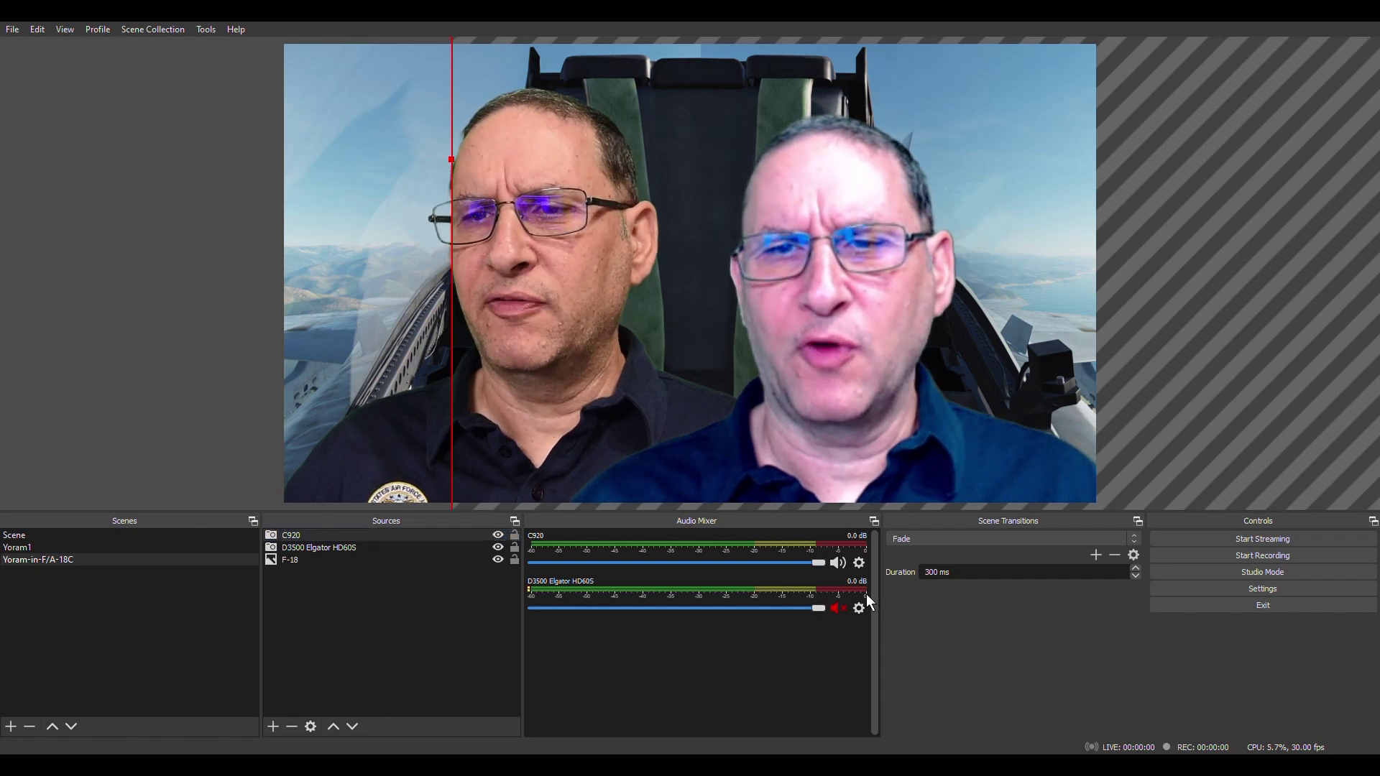
# Hide the C920 source and add a Video Capture Device source named iPhone11 to the cockpit scene.
pyautogui.doubleClick(647, 498)
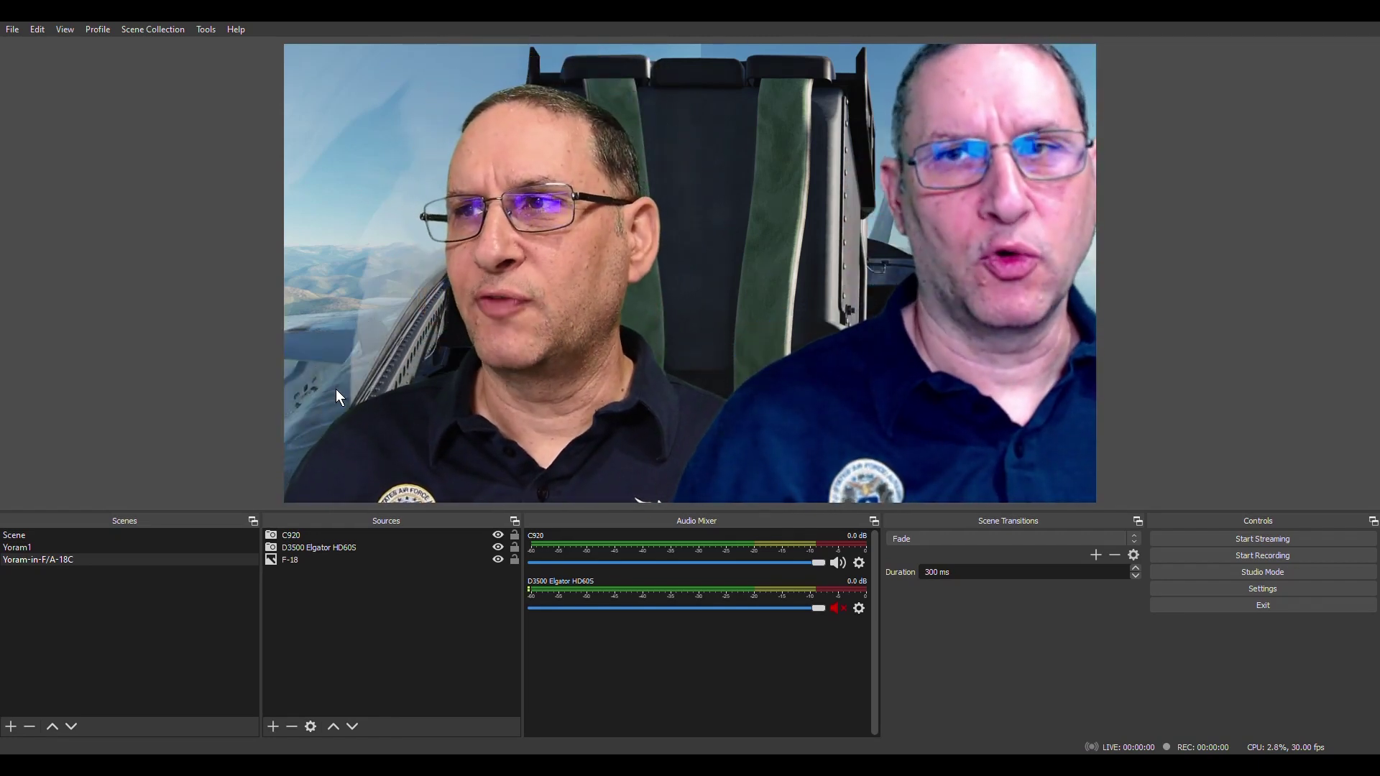
pyautogui.hotkey('ctrl', 'h')
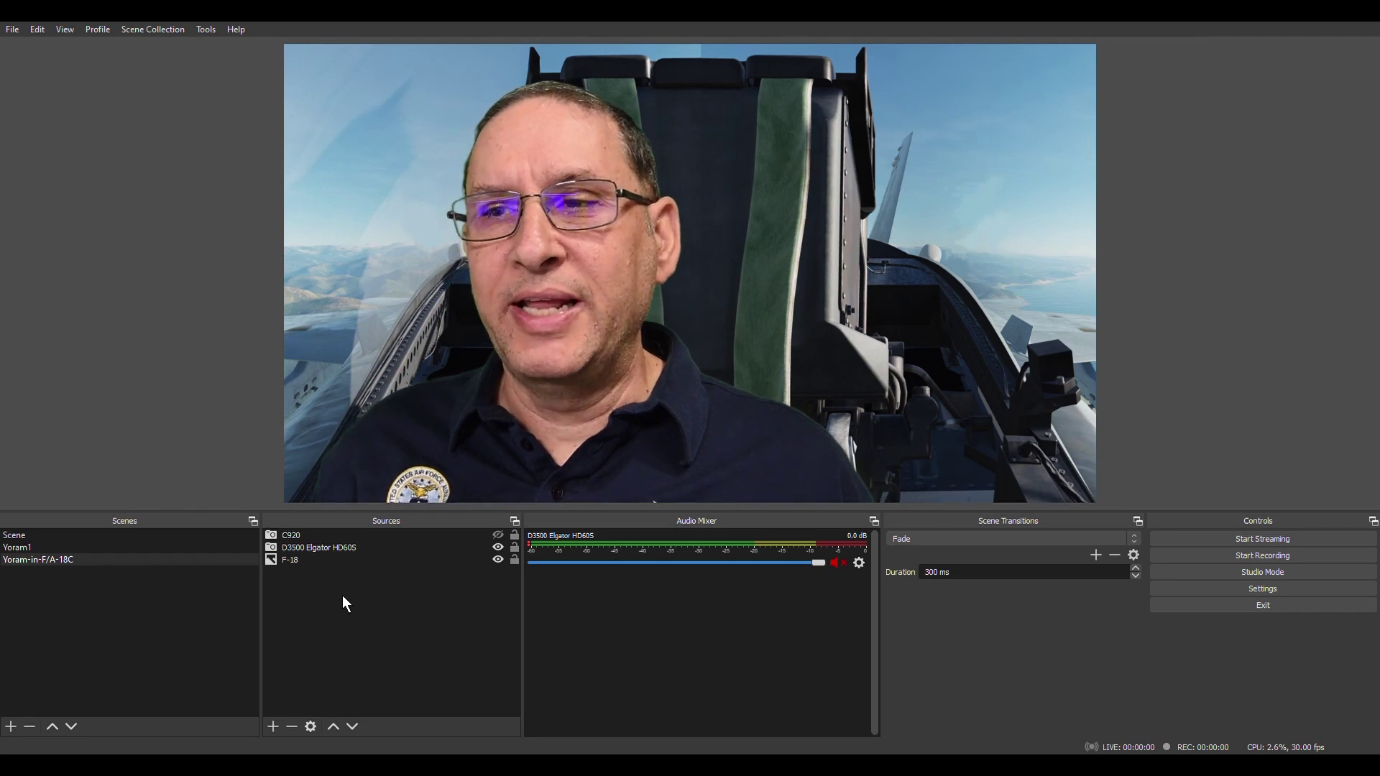
pyautogui.click(273, 728)
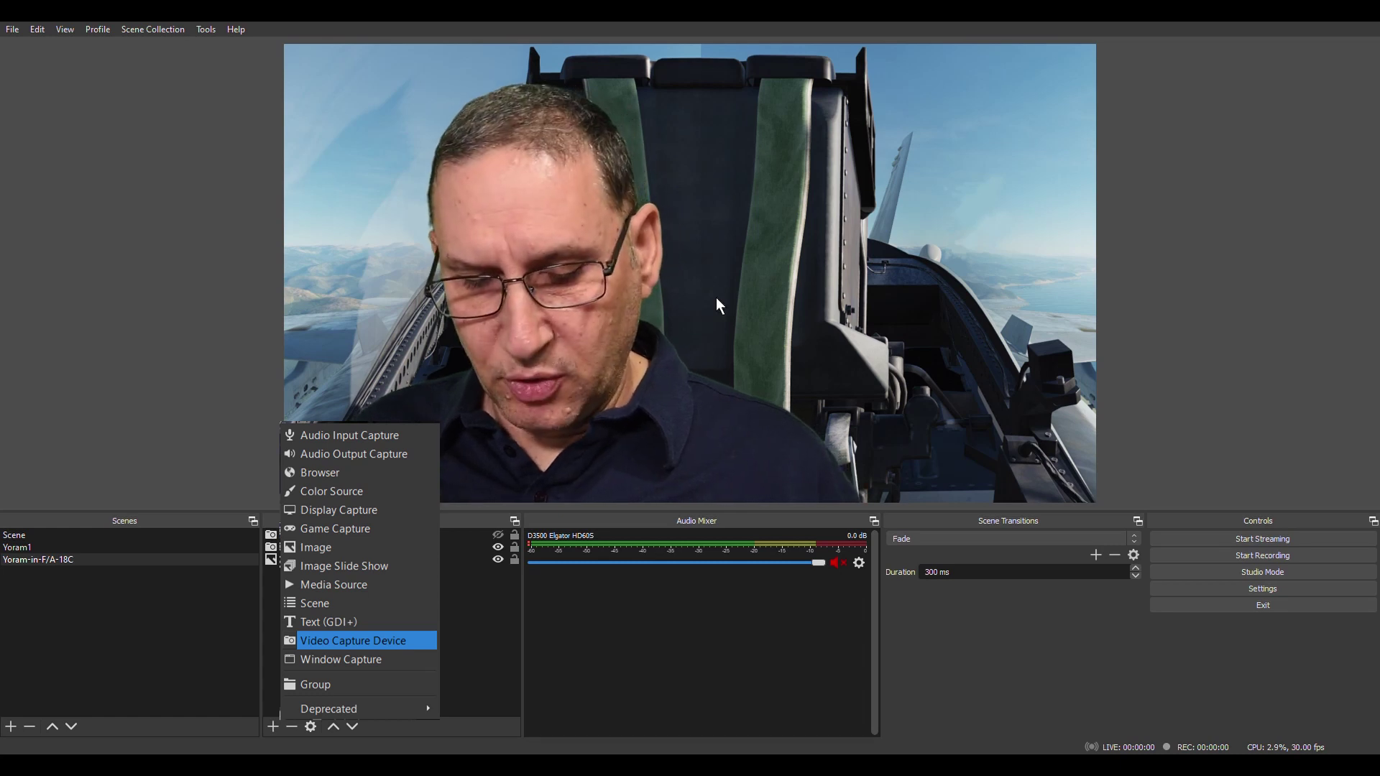
pyautogui.press('Return')
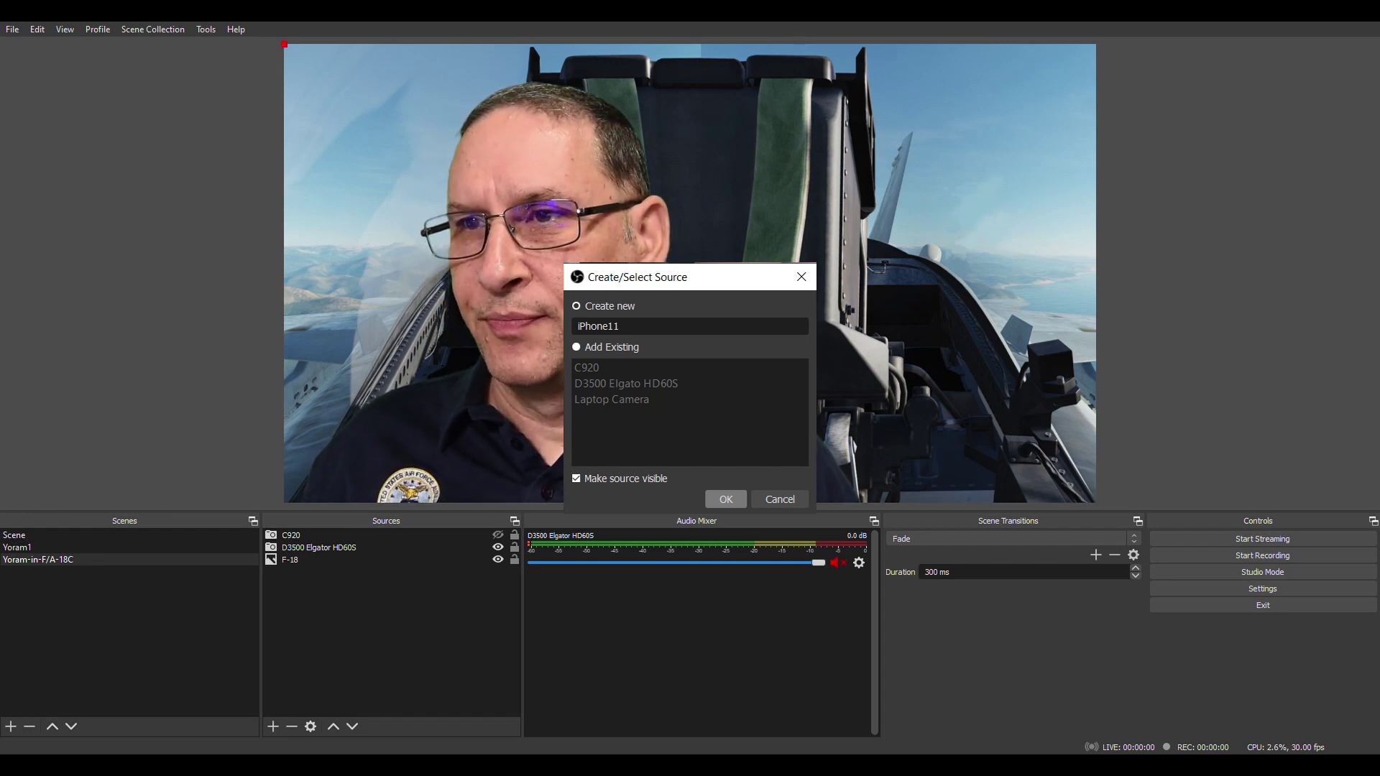
pyautogui.press('Return')
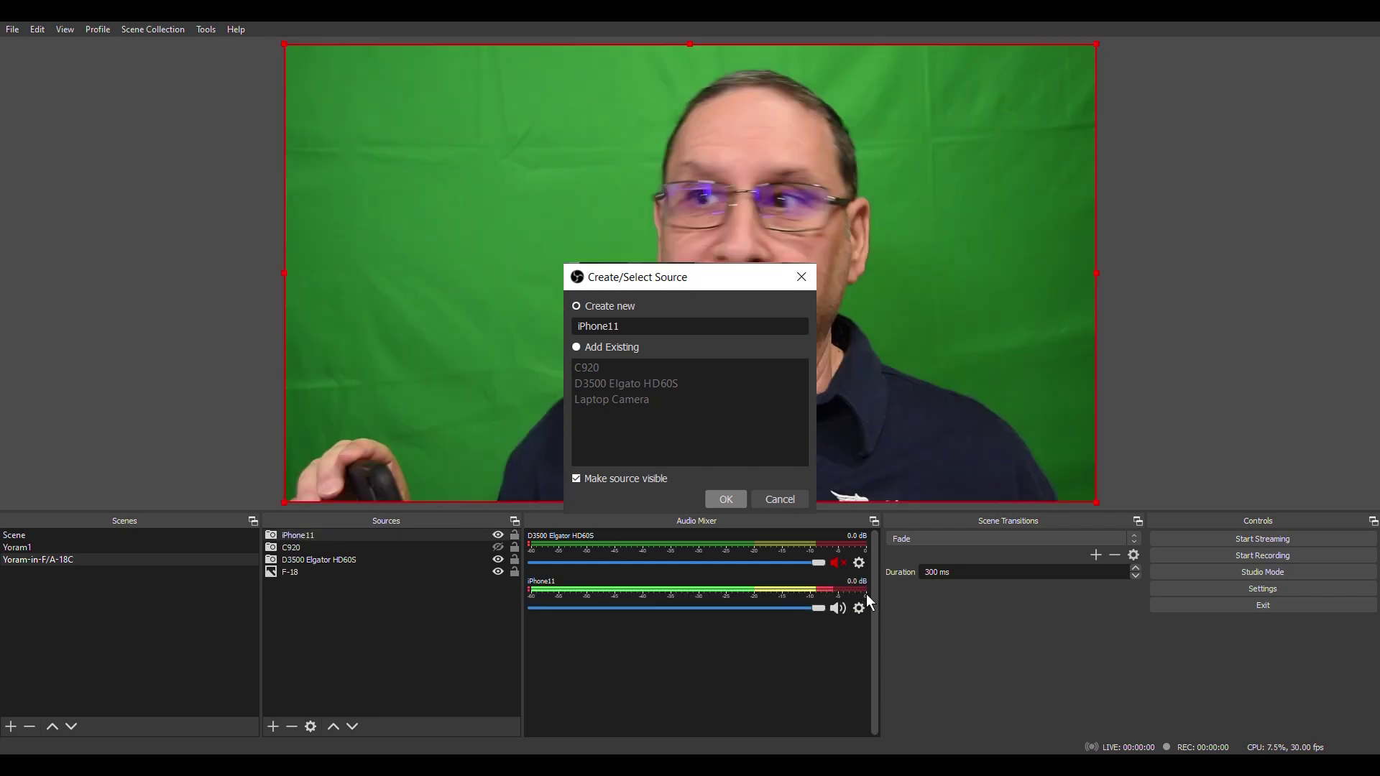
pyautogui.click(885, 377)
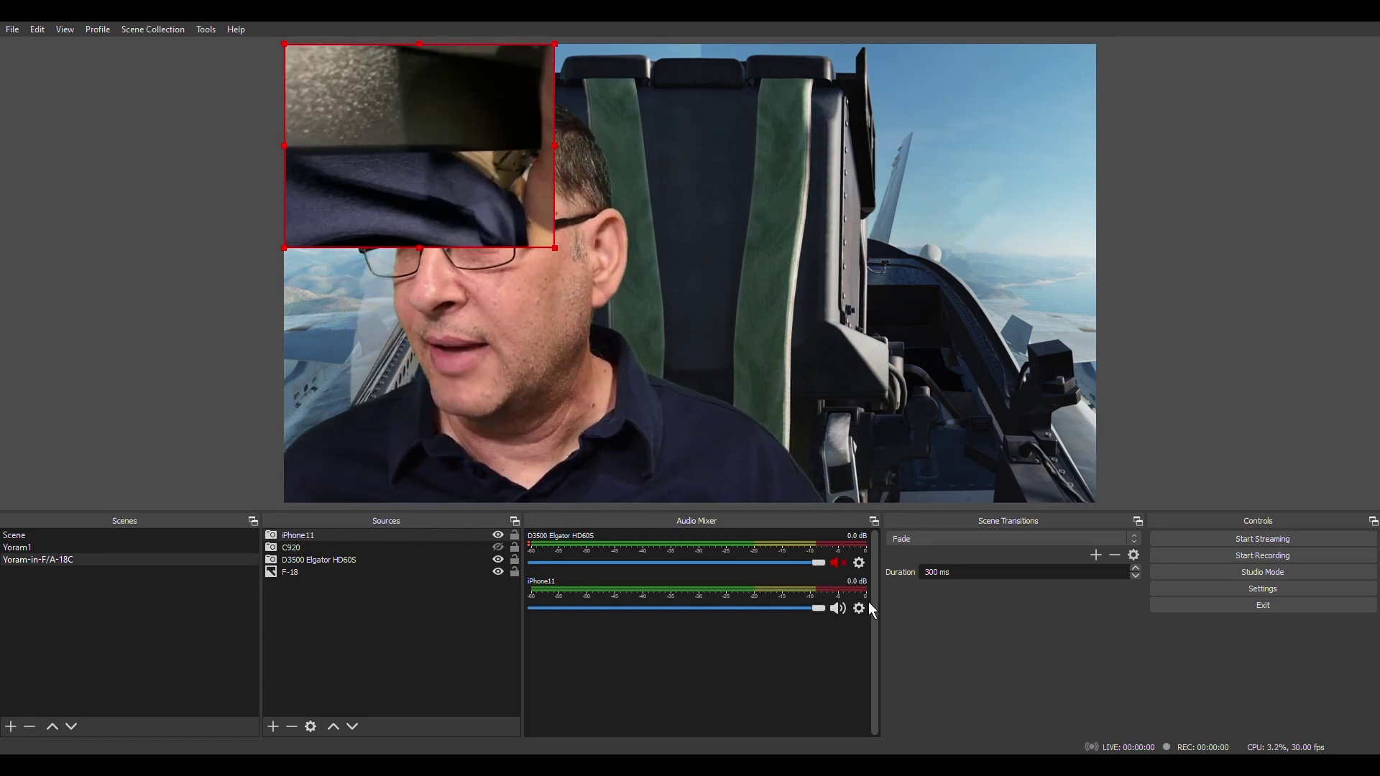
# Hide the iPhone11 source and move the D3500 Elgato picture right so the presenter sits in front of the cockpit seat.
pyautogui.click(498, 536)
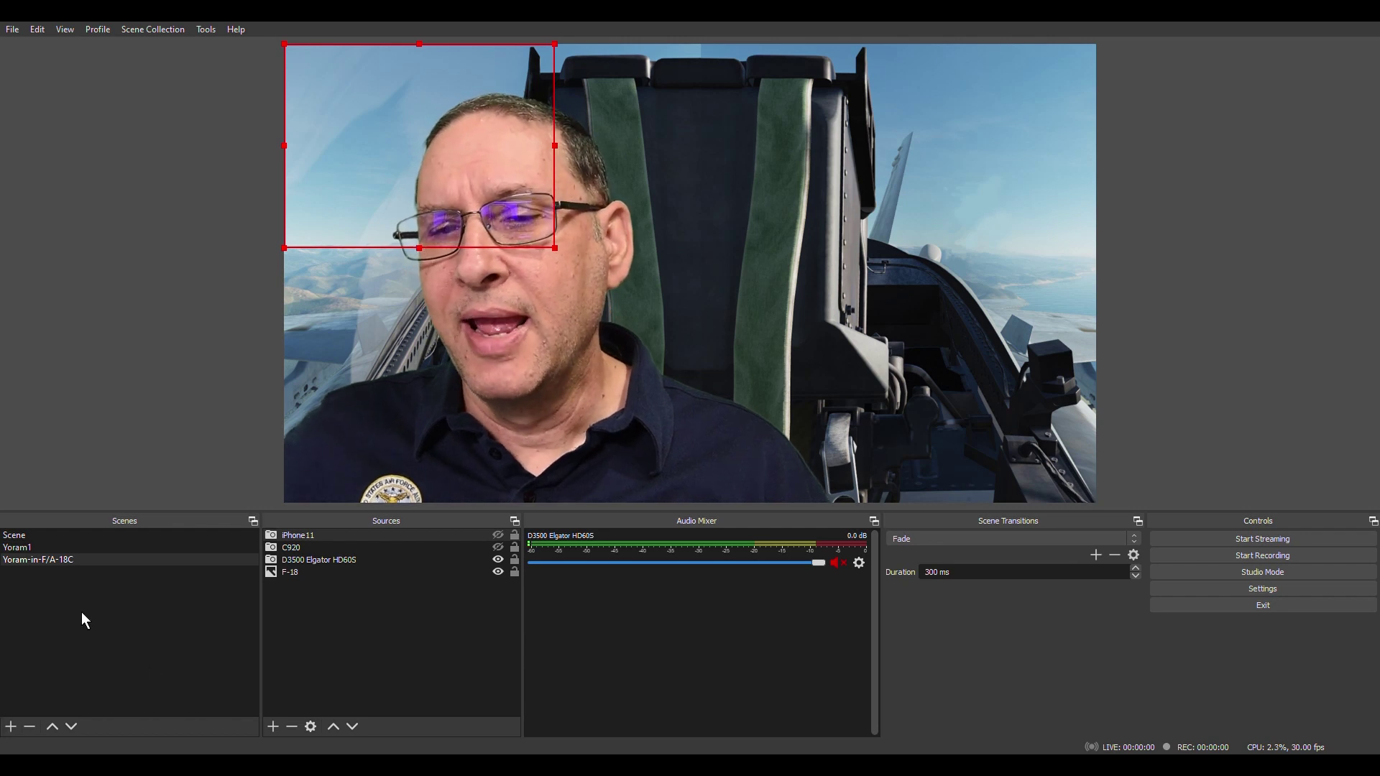
pyautogui.click(295, 562)
pyautogui.moveTo(511, 322); pyautogui.dragTo(654, 312)
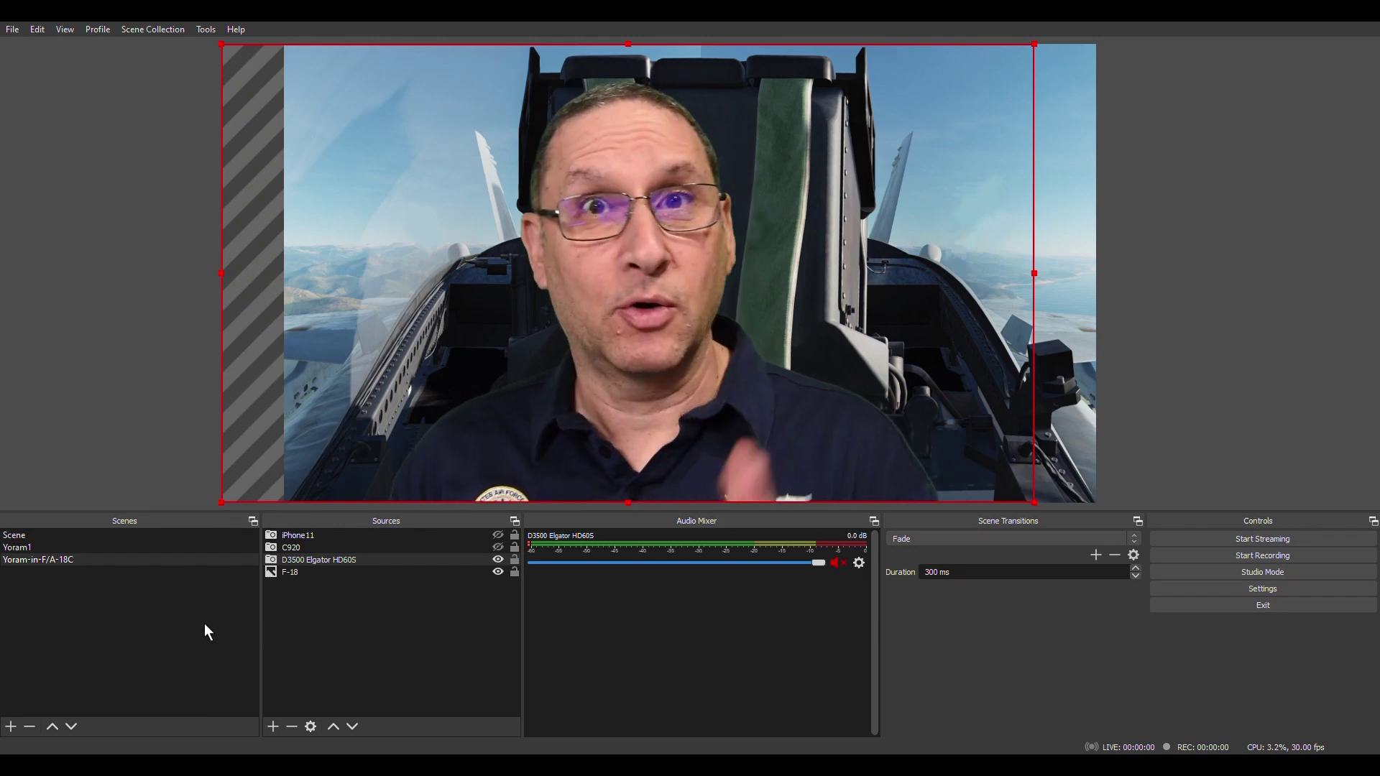
# Show the Logo source in the slide scene, then shrink the book image and place it in the canvas's lower-right corner below the hexagons.
pyautogui.click(88, 549)
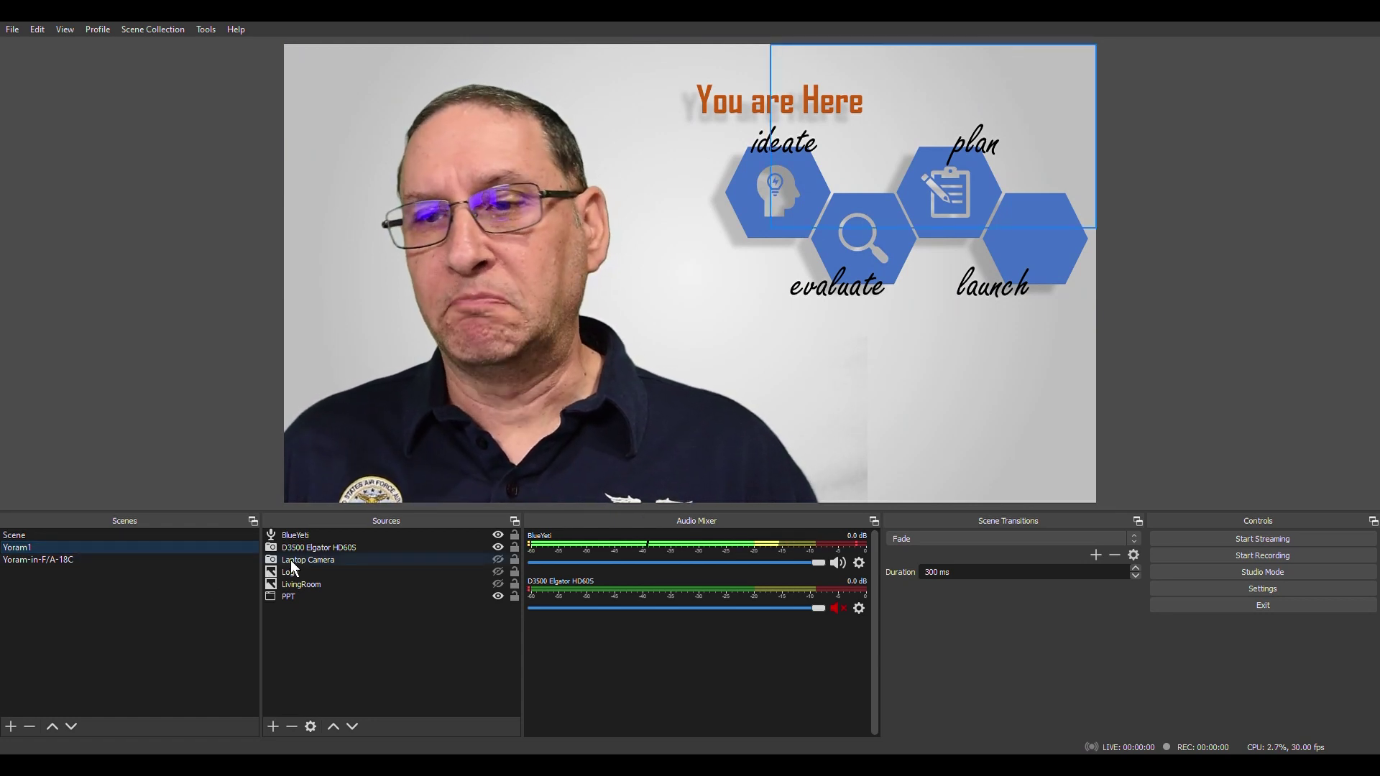
pyautogui.click(501, 573)
pyautogui.click(498, 584)
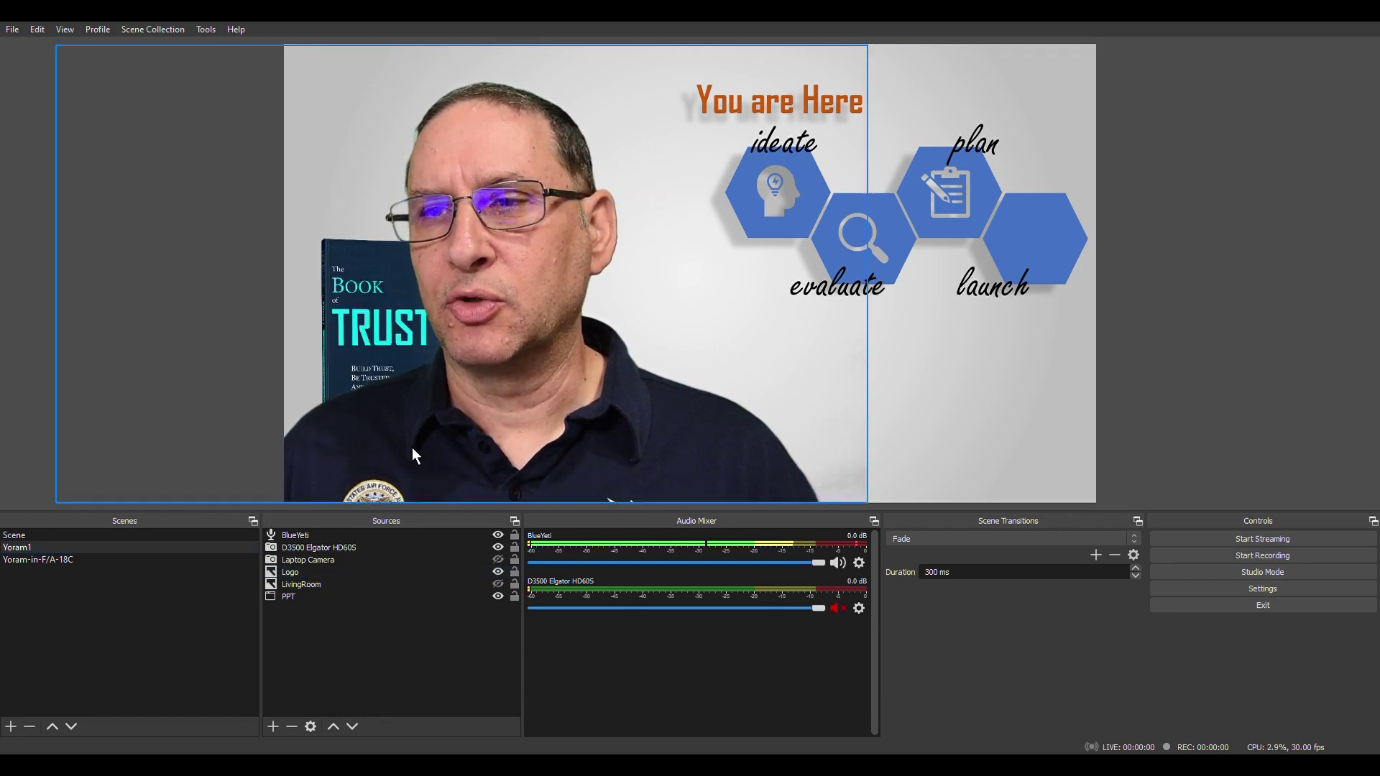
pyautogui.click(310, 576)
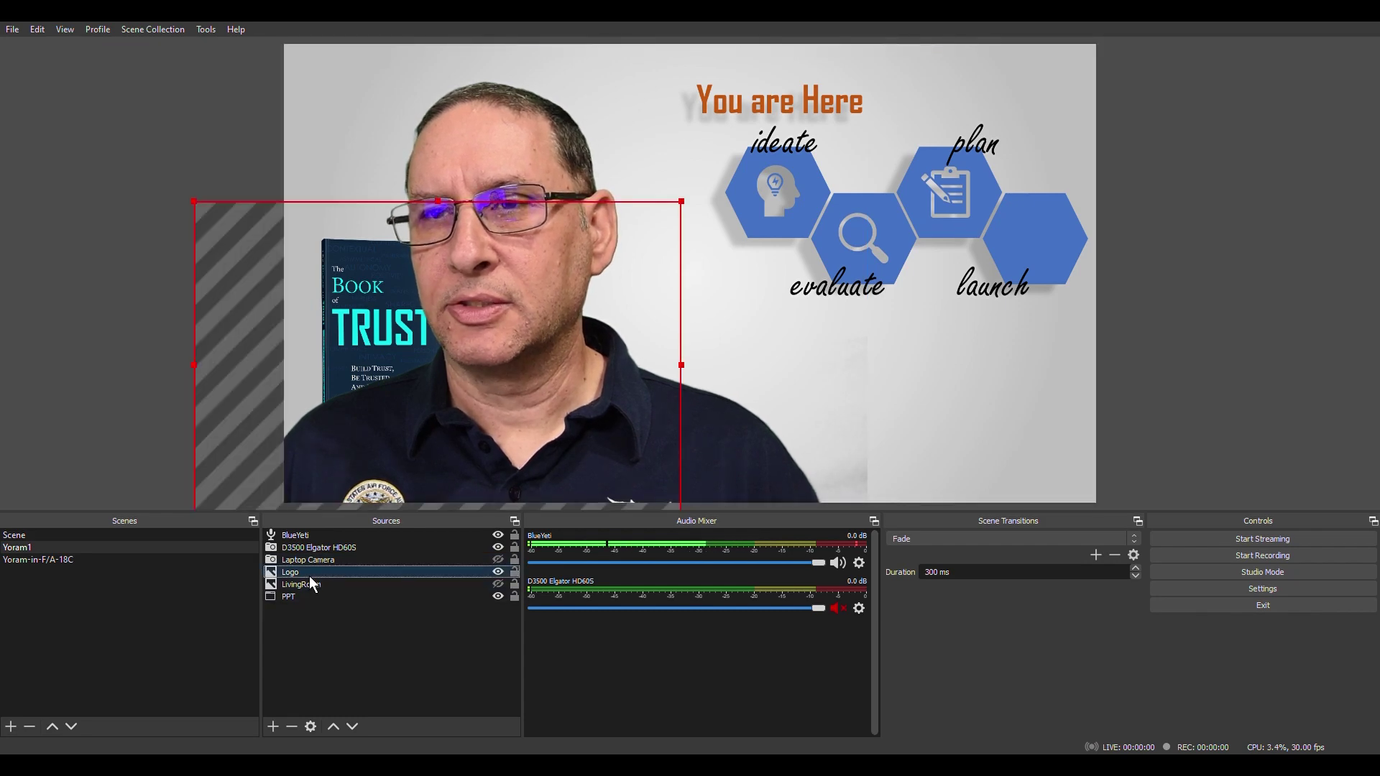
pyautogui.moveTo(241, 286); pyautogui.dragTo(738, 307)
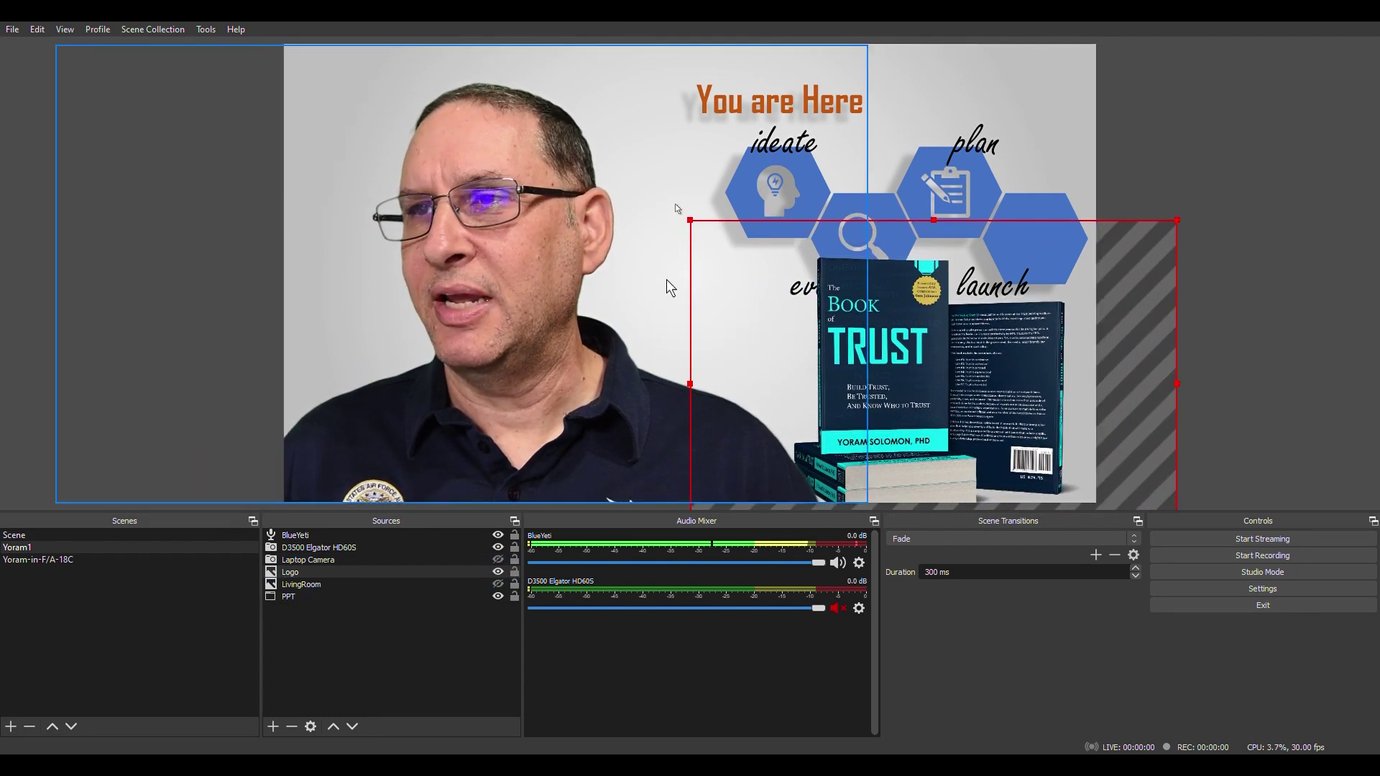
pyautogui.moveTo(690, 220); pyautogui.dragTo(929, 364)
pyautogui.moveTo(977, 425); pyautogui.dragTo(951, 399)
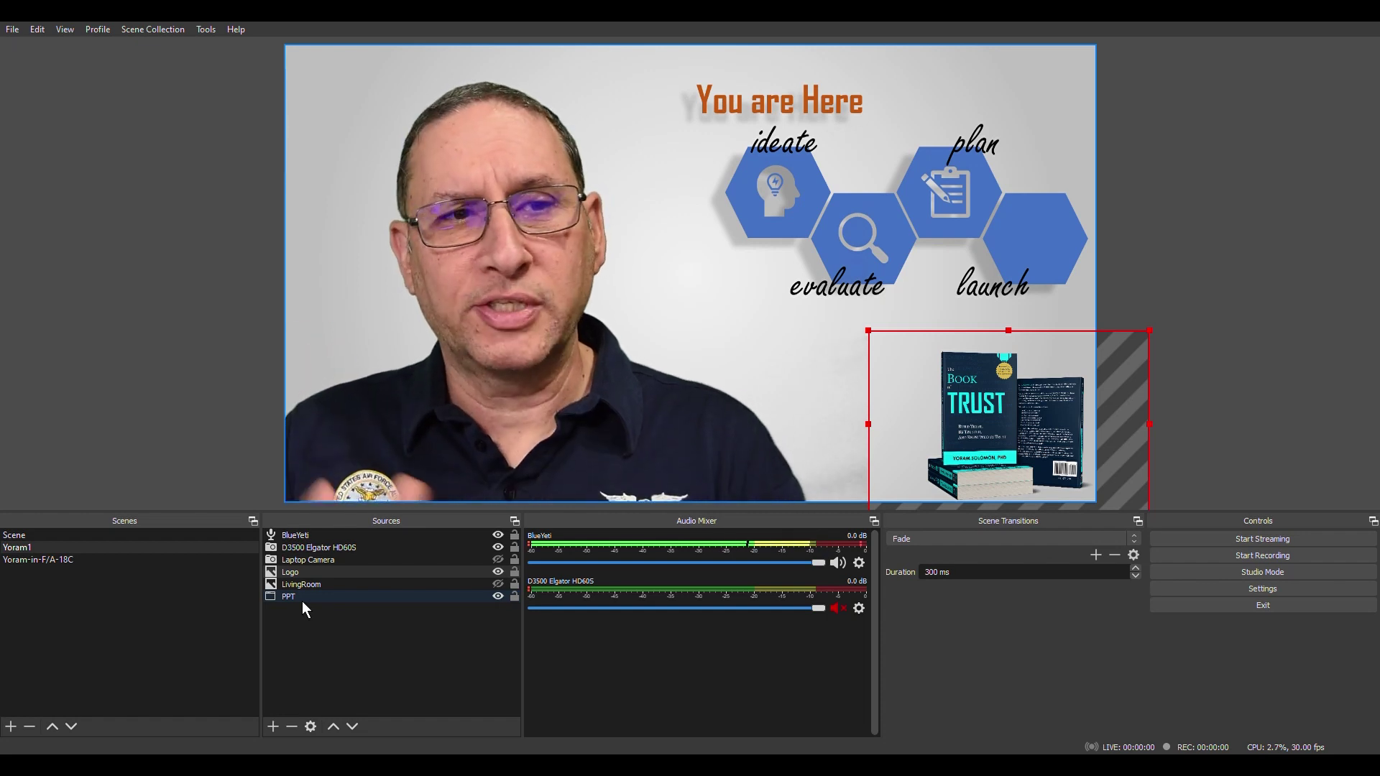
pyautogui.click(148, 288)
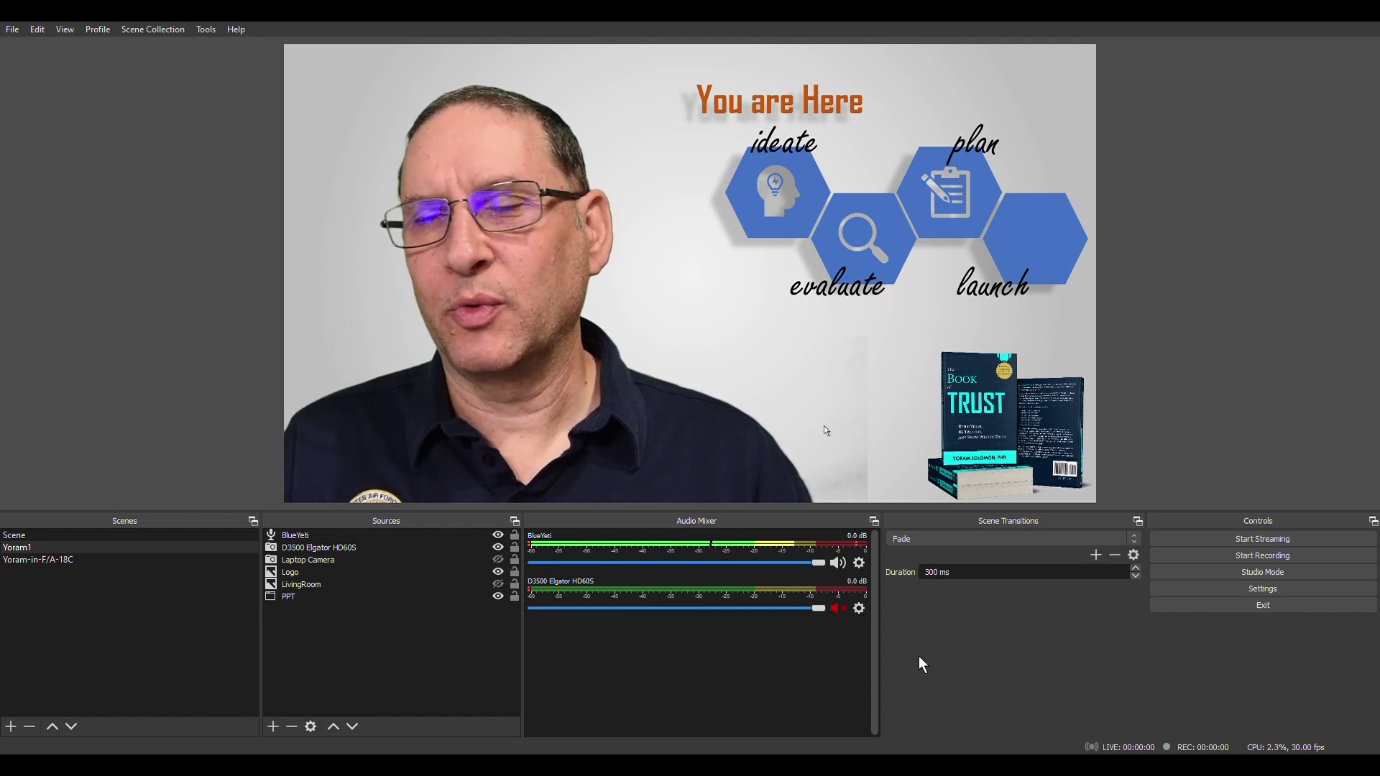
# Turn on Studio Mode and move the D3500 Elgato camera picture right in the preview, closer to the slide's hexagons.
pyautogui.click(1236, 575)
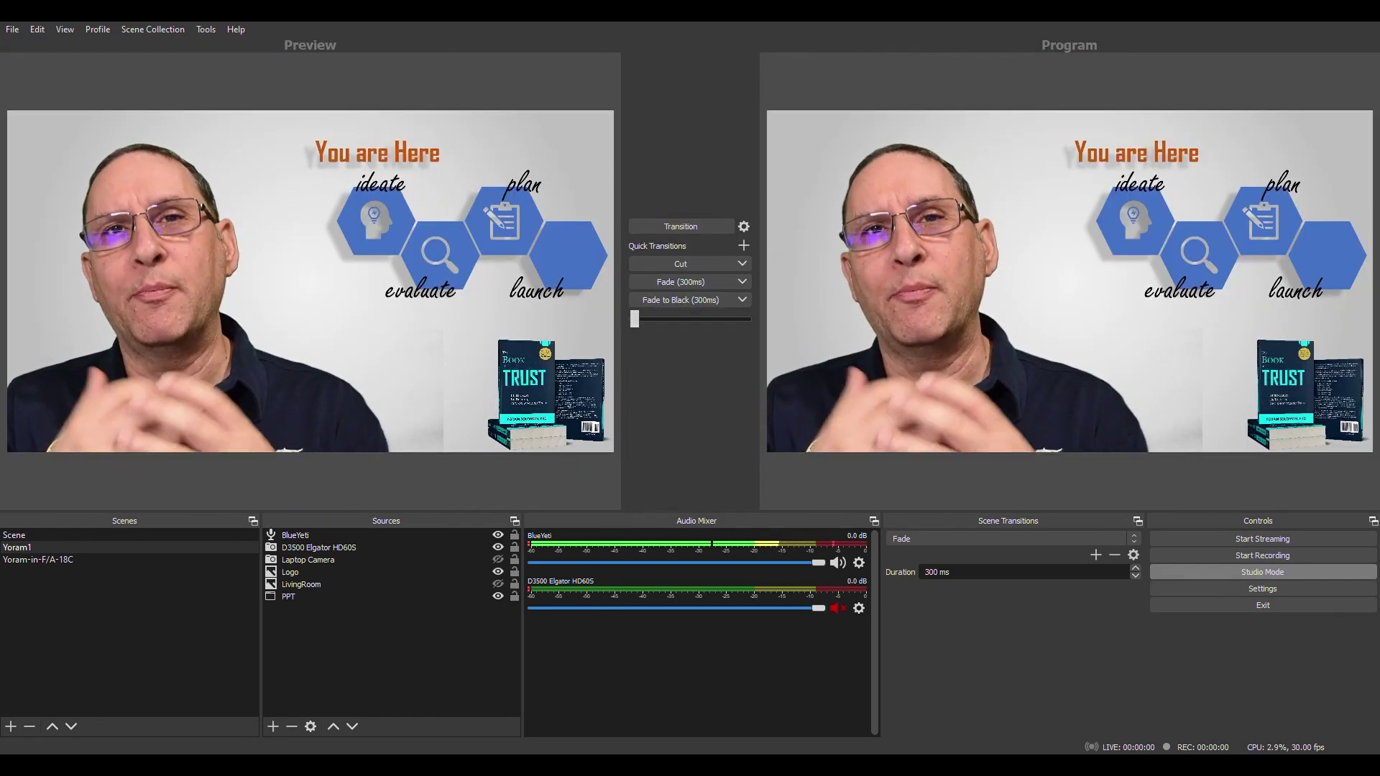
pyautogui.click(324, 251)
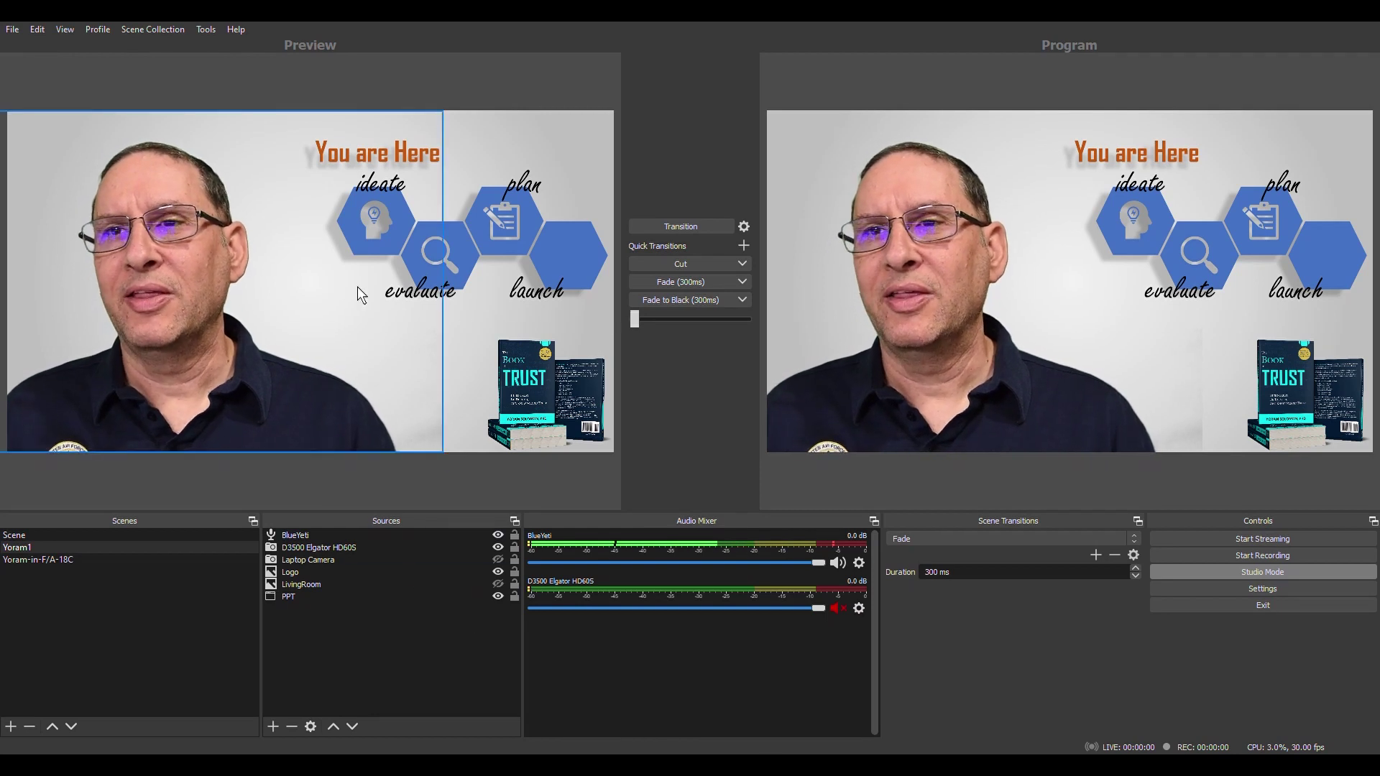
pyautogui.click(388, 387)
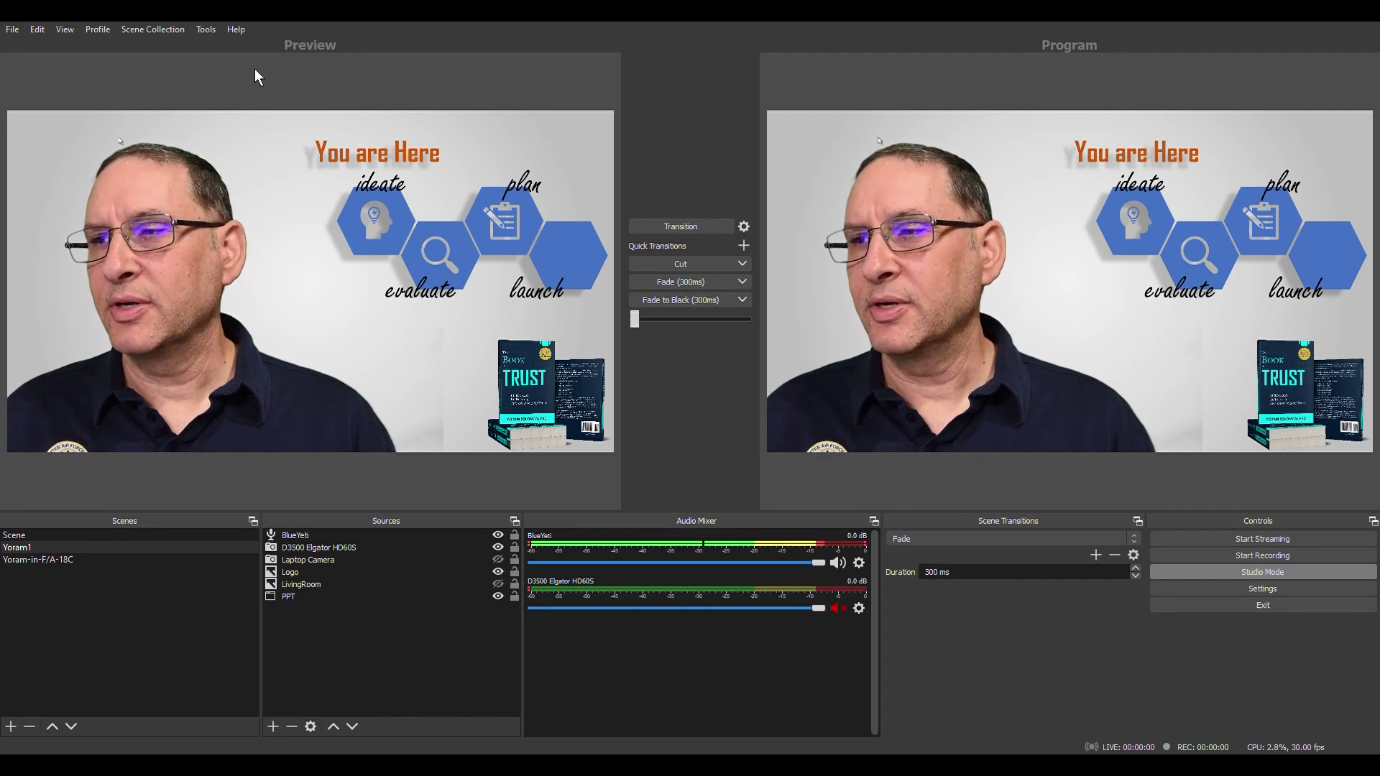
pyautogui.click(408, 370)
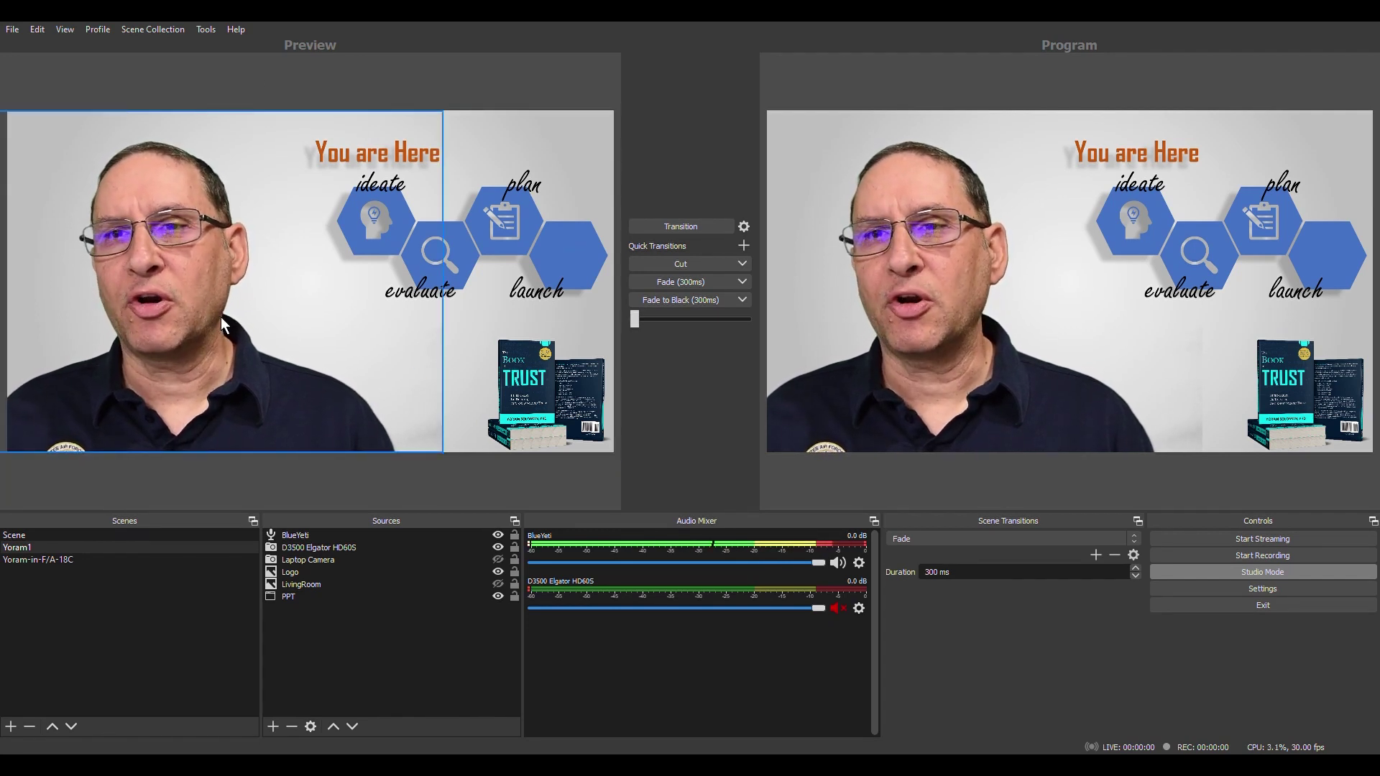
pyautogui.click(178, 312)
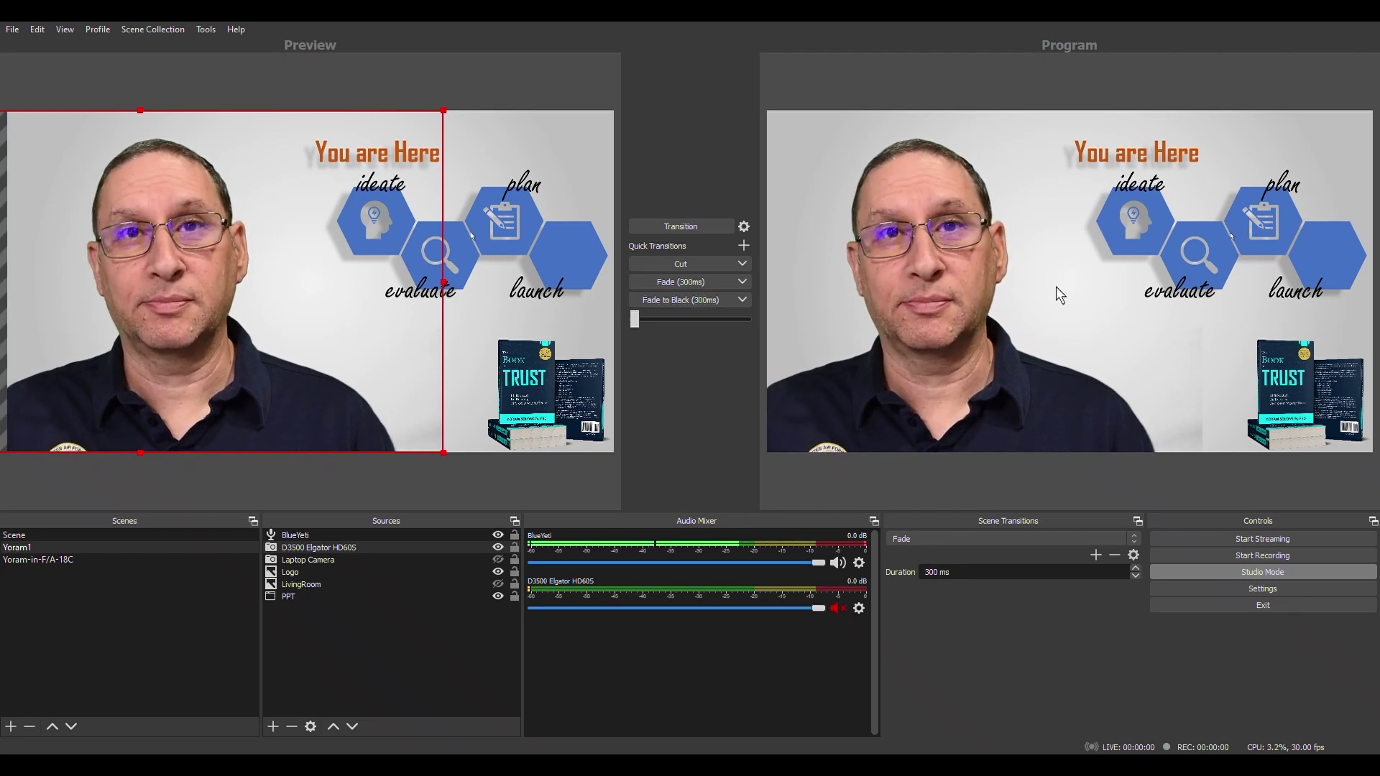
pyautogui.moveTo(227, 288); pyautogui.dragTo(305, 288)
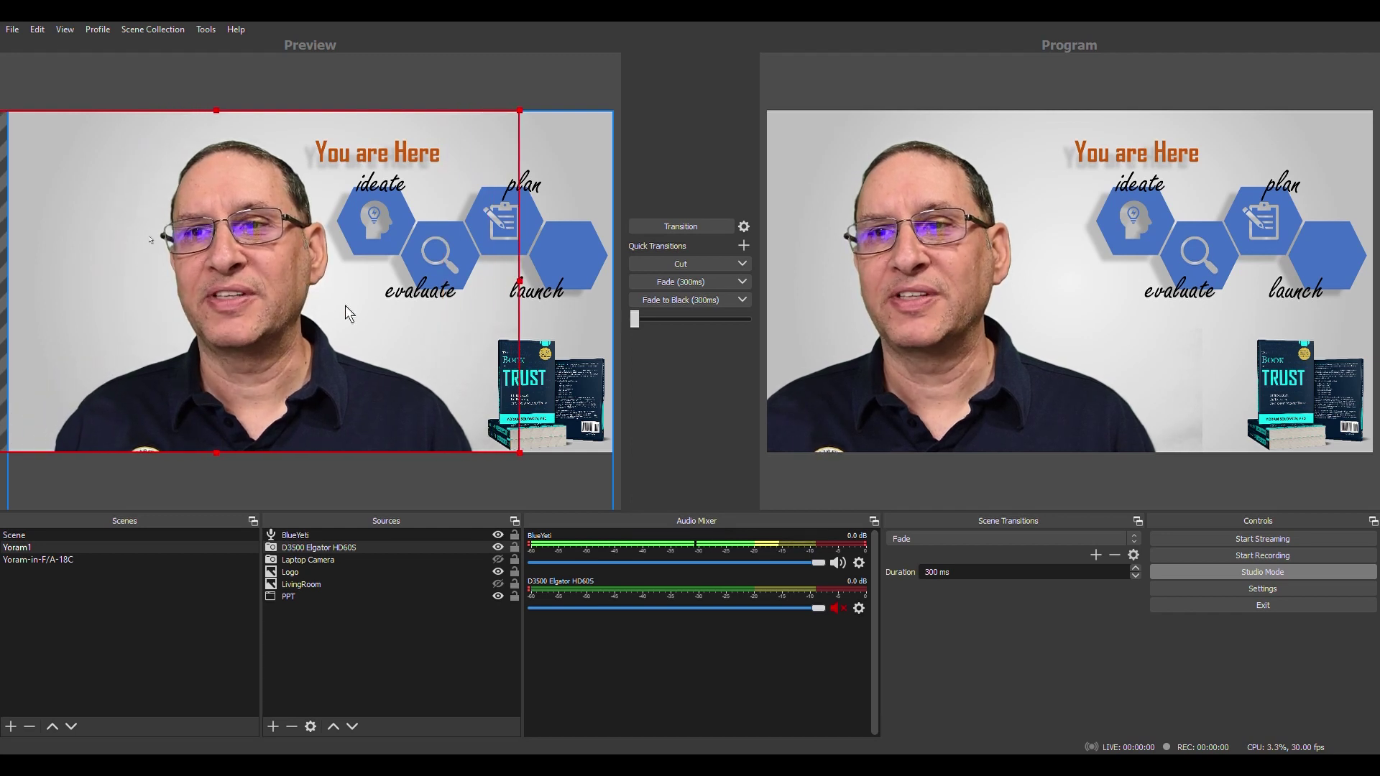
# Hide the Logo source in the preview and transition the edited scene to the program output.
pyautogui.click(564, 397)
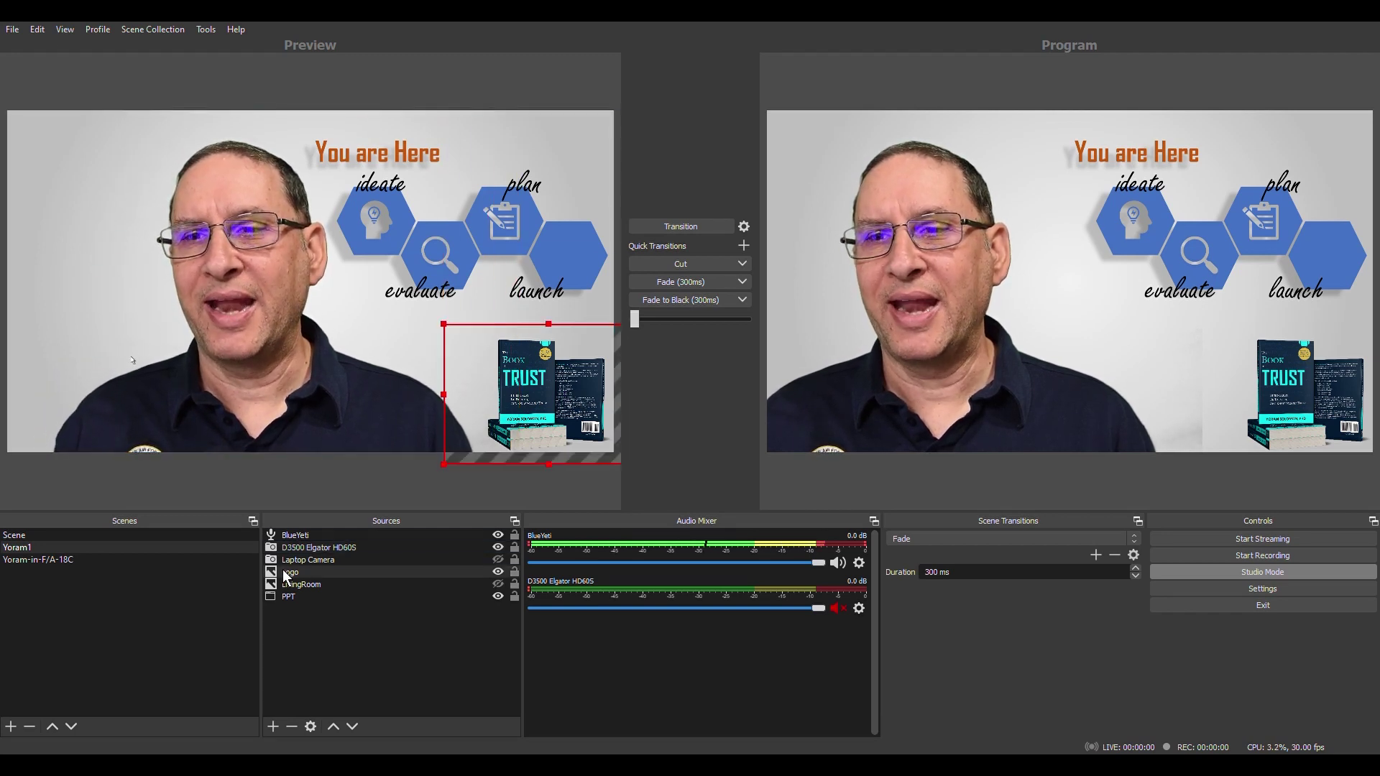
pyautogui.click(498, 572)
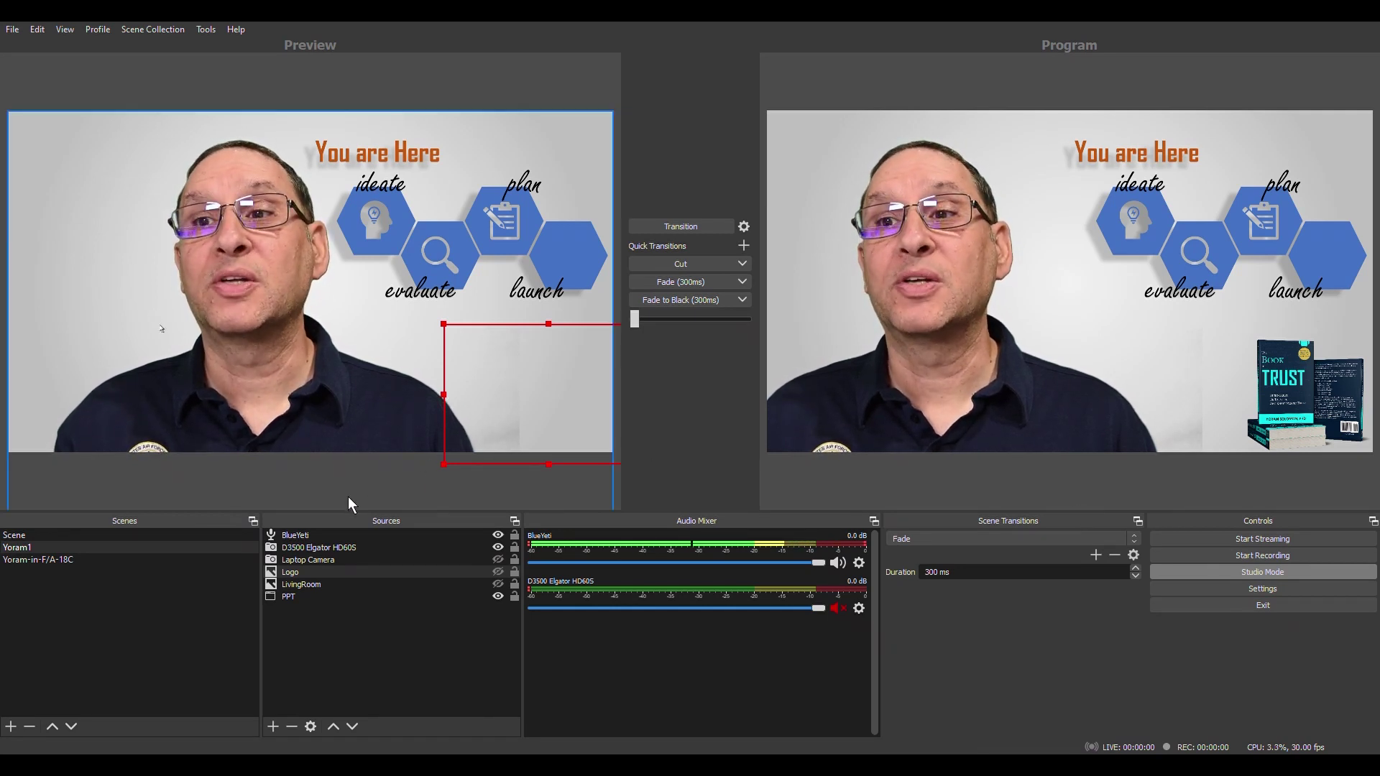
pyautogui.click(689, 227)
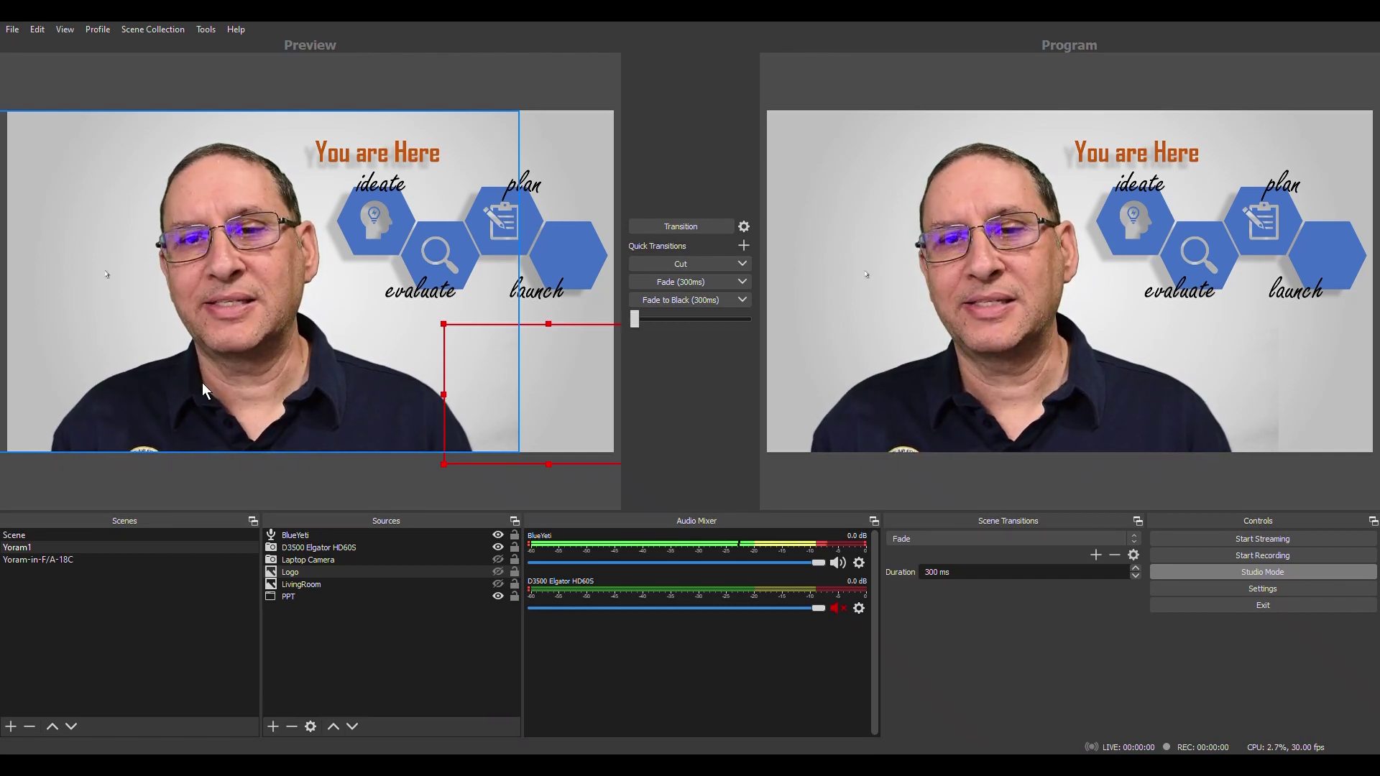
# Load the F/A-18C cockpit scene in the preview, move the D3500 Elgato picture right and enlarge it, and transition the scene to the program.
pyautogui.click(41, 559)
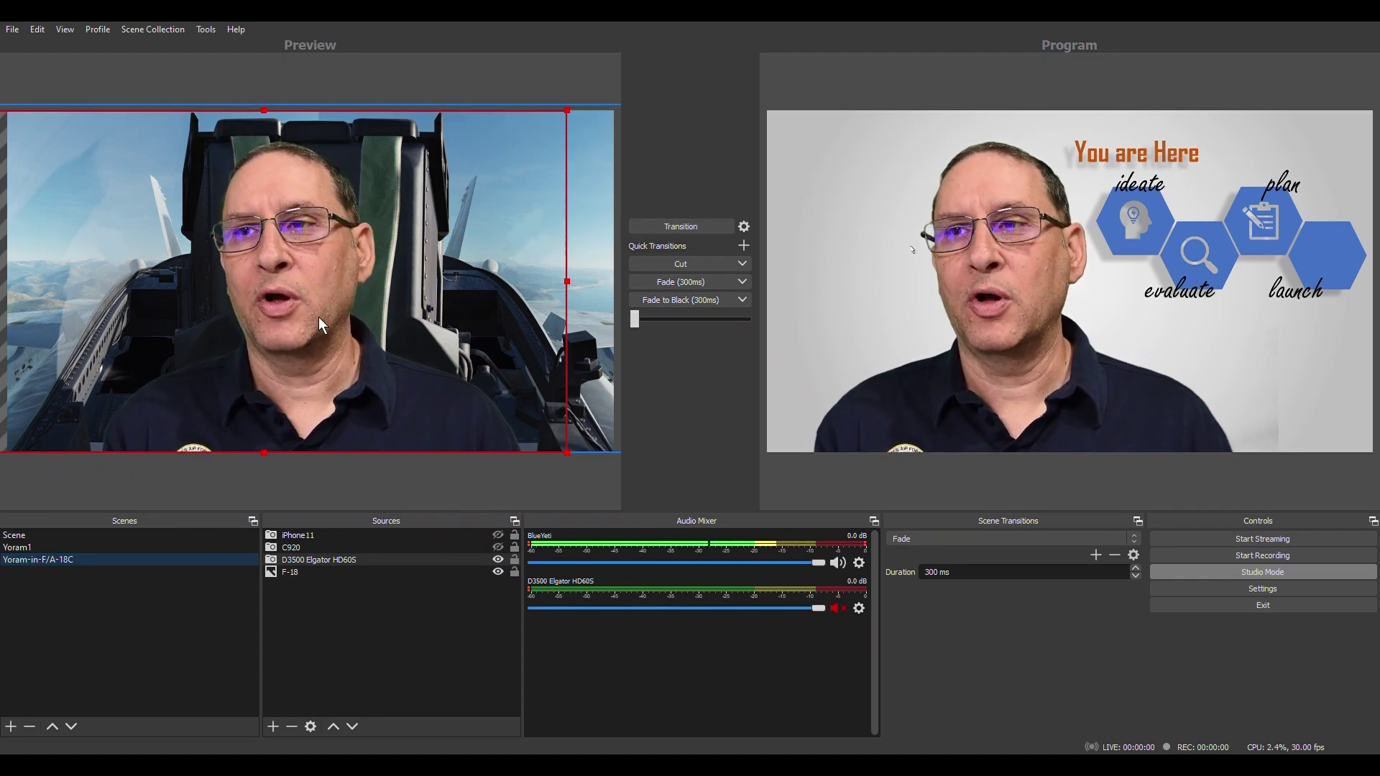
pyautogui.moveTo(283, 317); pyautogui.dragTo(300, 316)
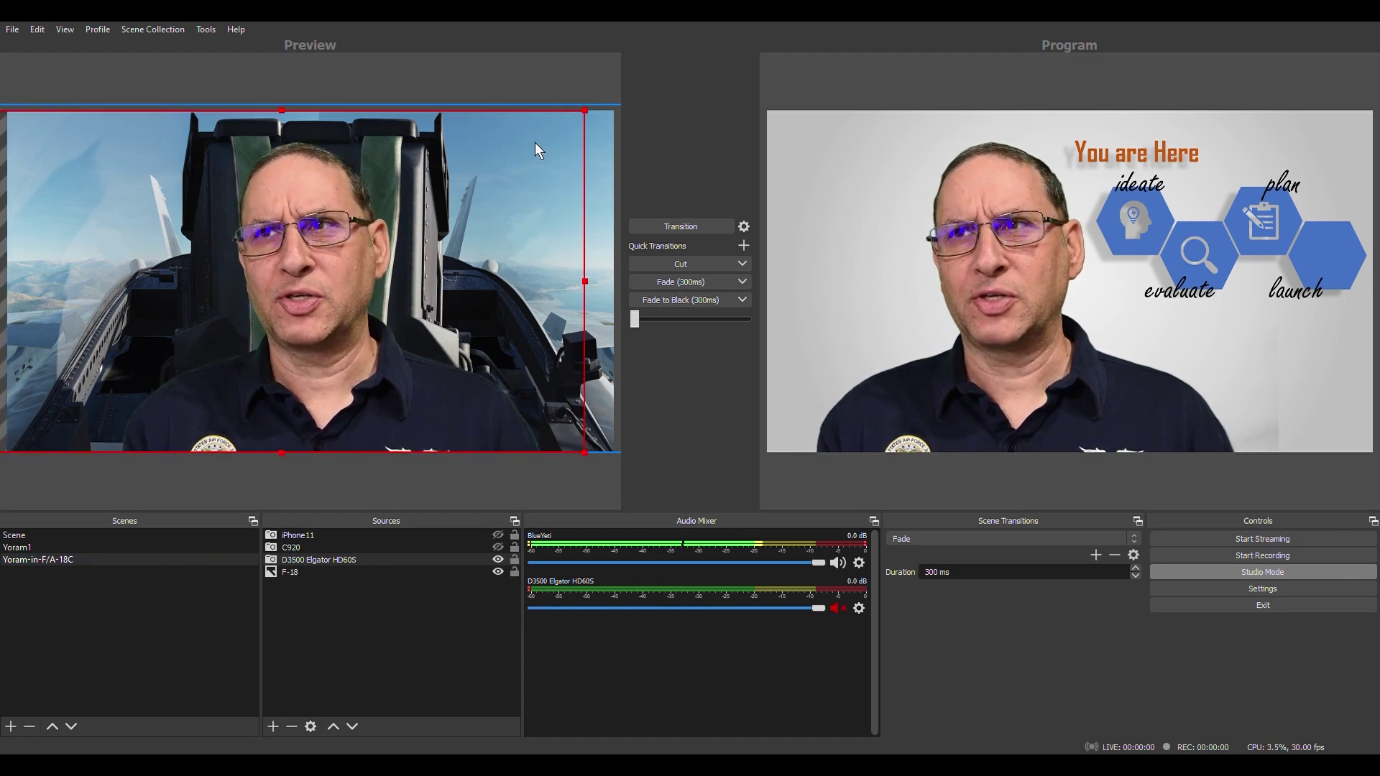
pyautogui.moveTo(585, 110); pyautogui.dragTo(623, 92)
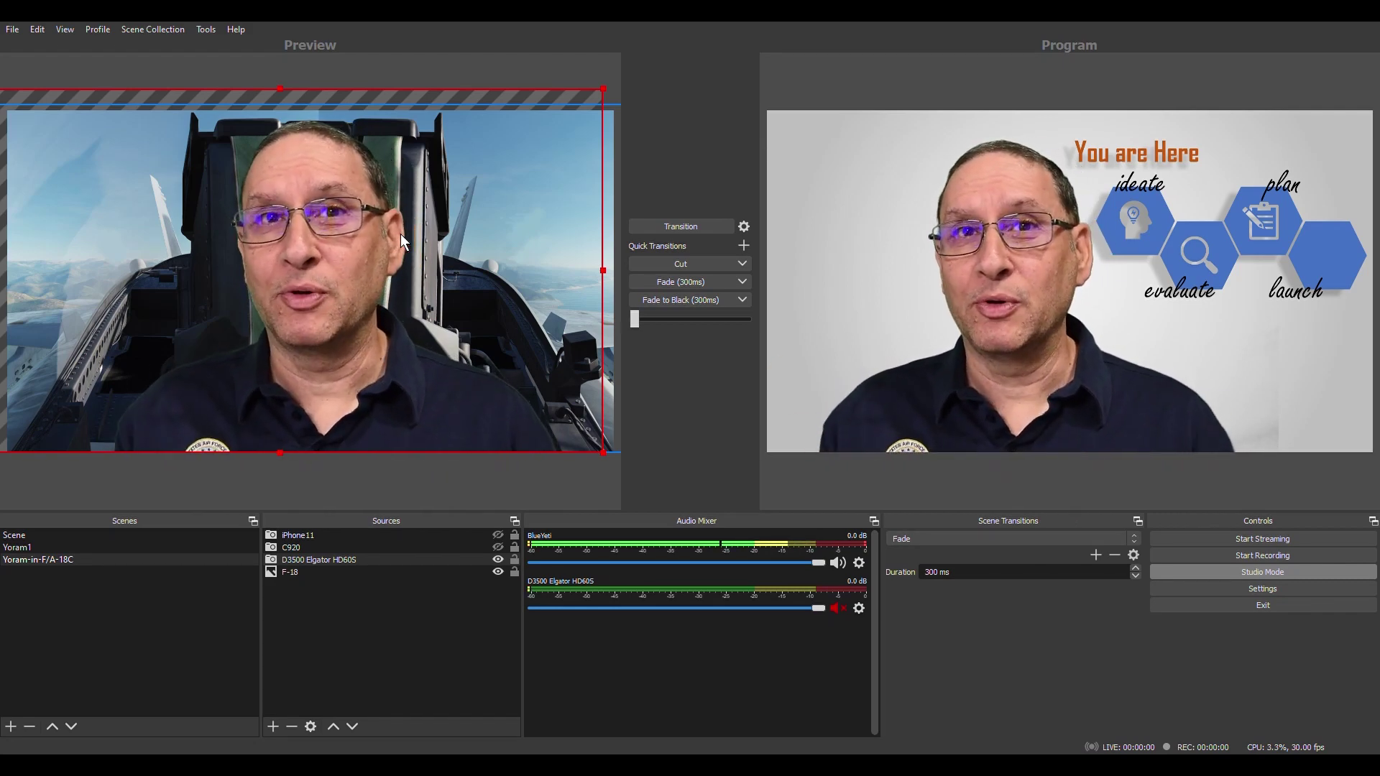
pyautogui.click(680, 226)
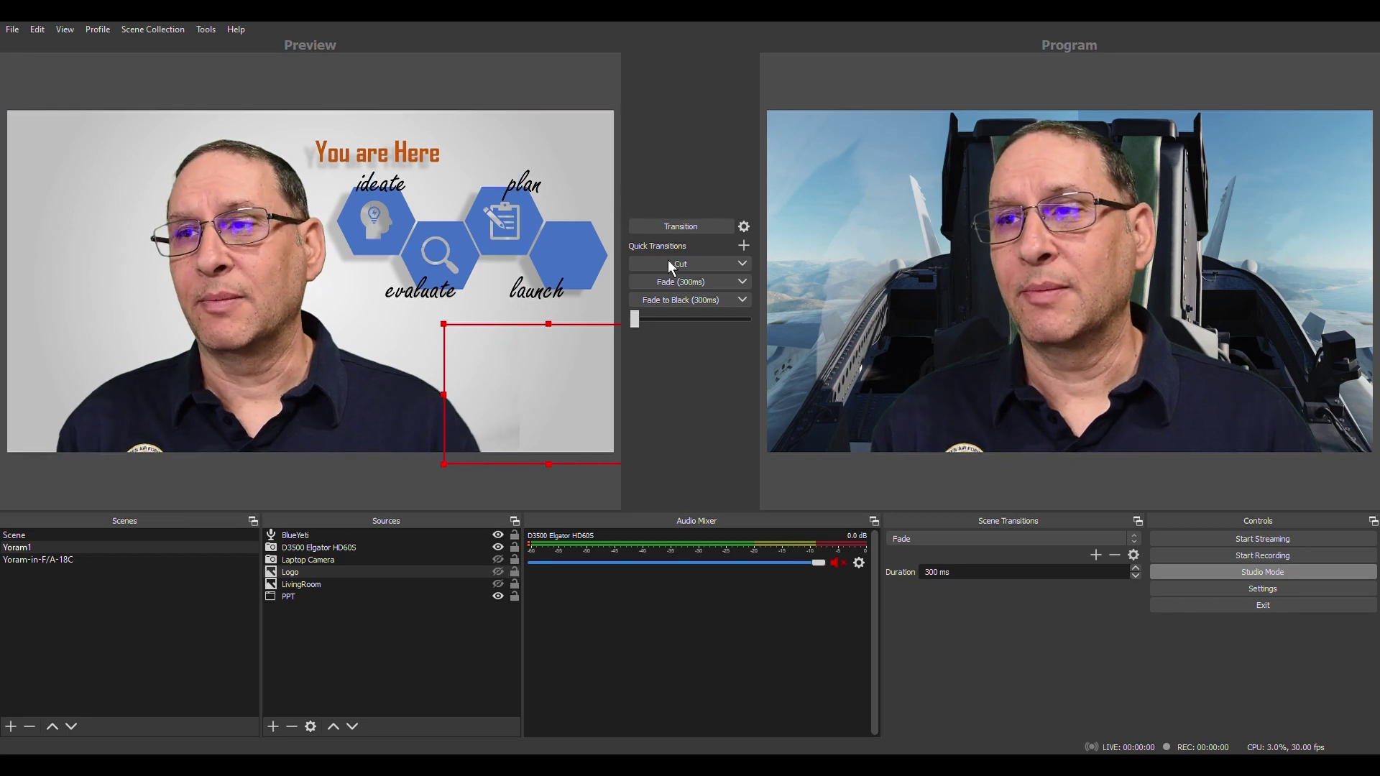
# Change the Cut quick transition to Fade (300ms) and use it to swap the slide and cockpit scenes between preview and program.
pyautogui.click(743, 266)
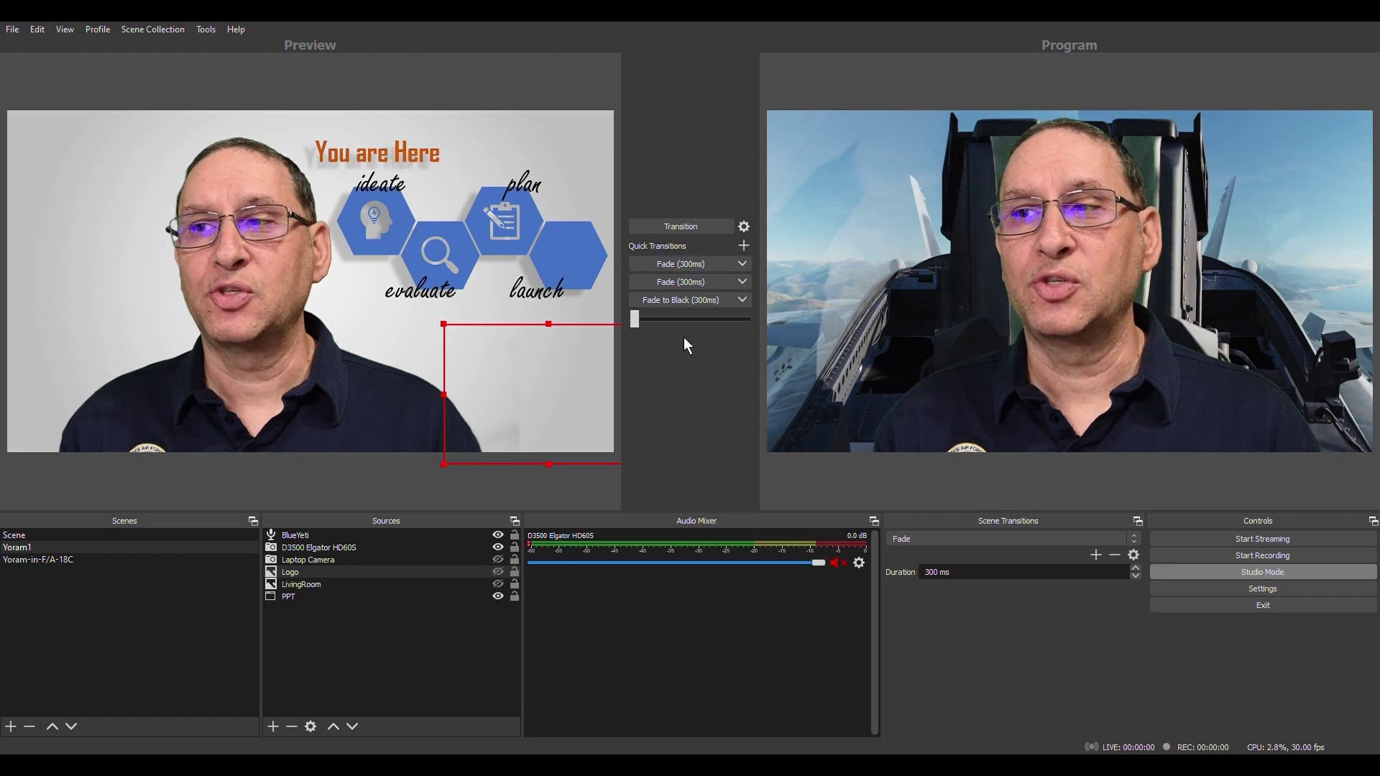
pyautogui.click(743, 266)
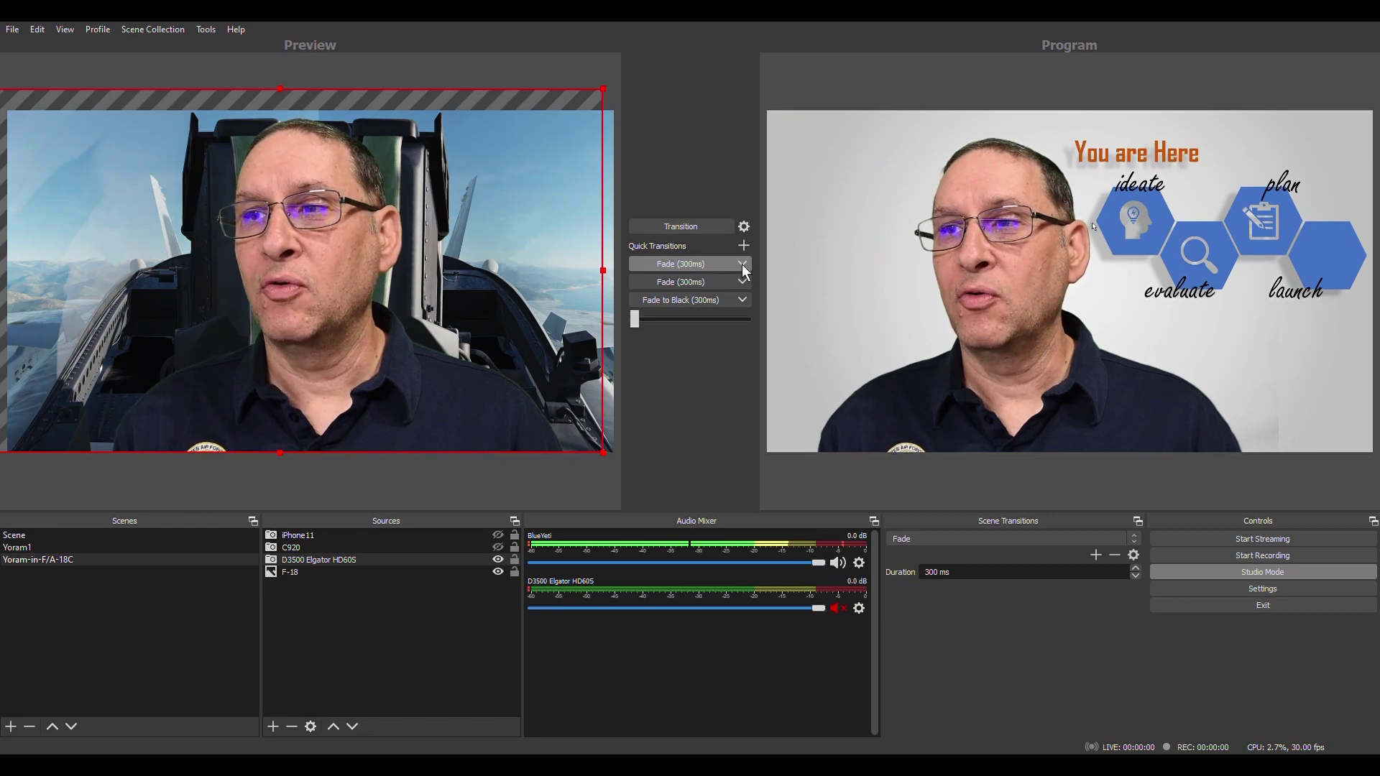
pyautogui.click(741, 264)
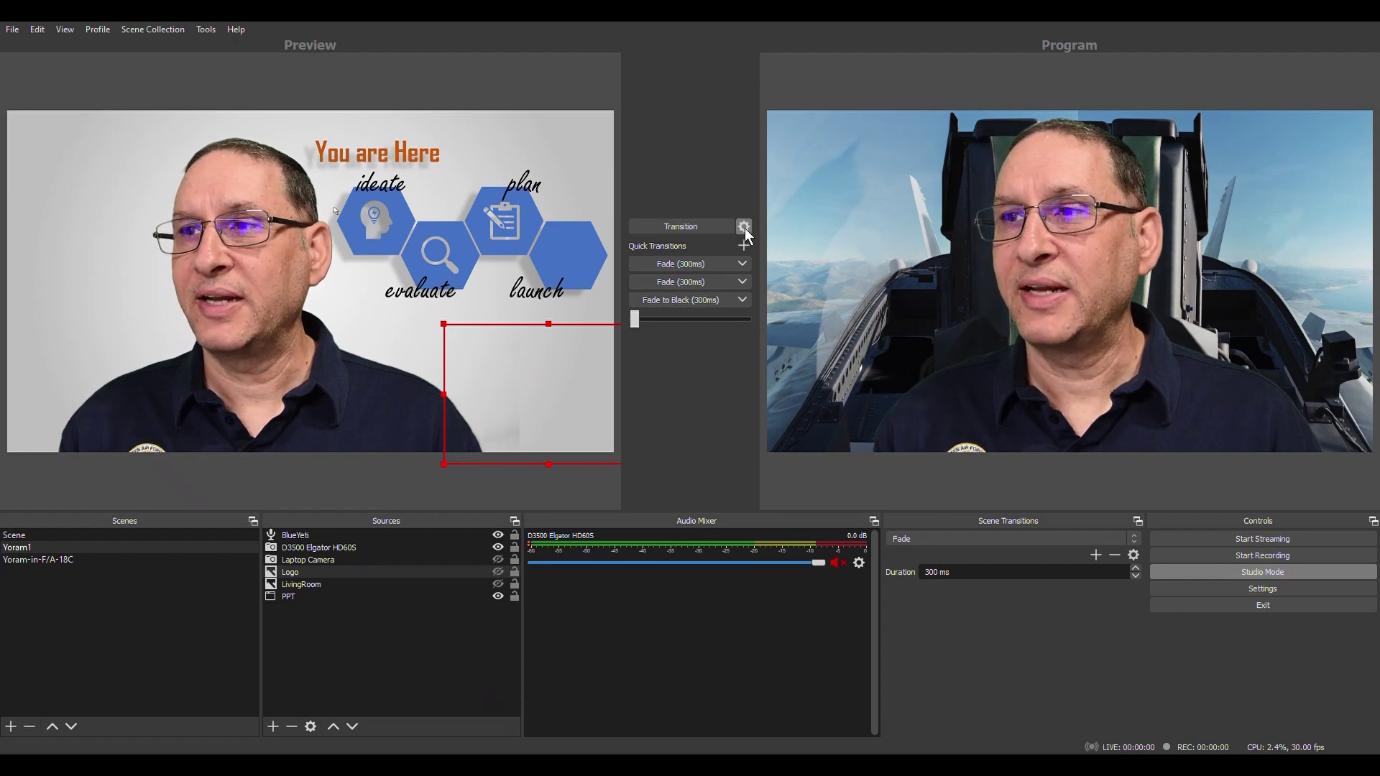
# Transition the slide scene to the program, and try the manual transition slider between the two scenes.
pyautogui.click(710, 227)
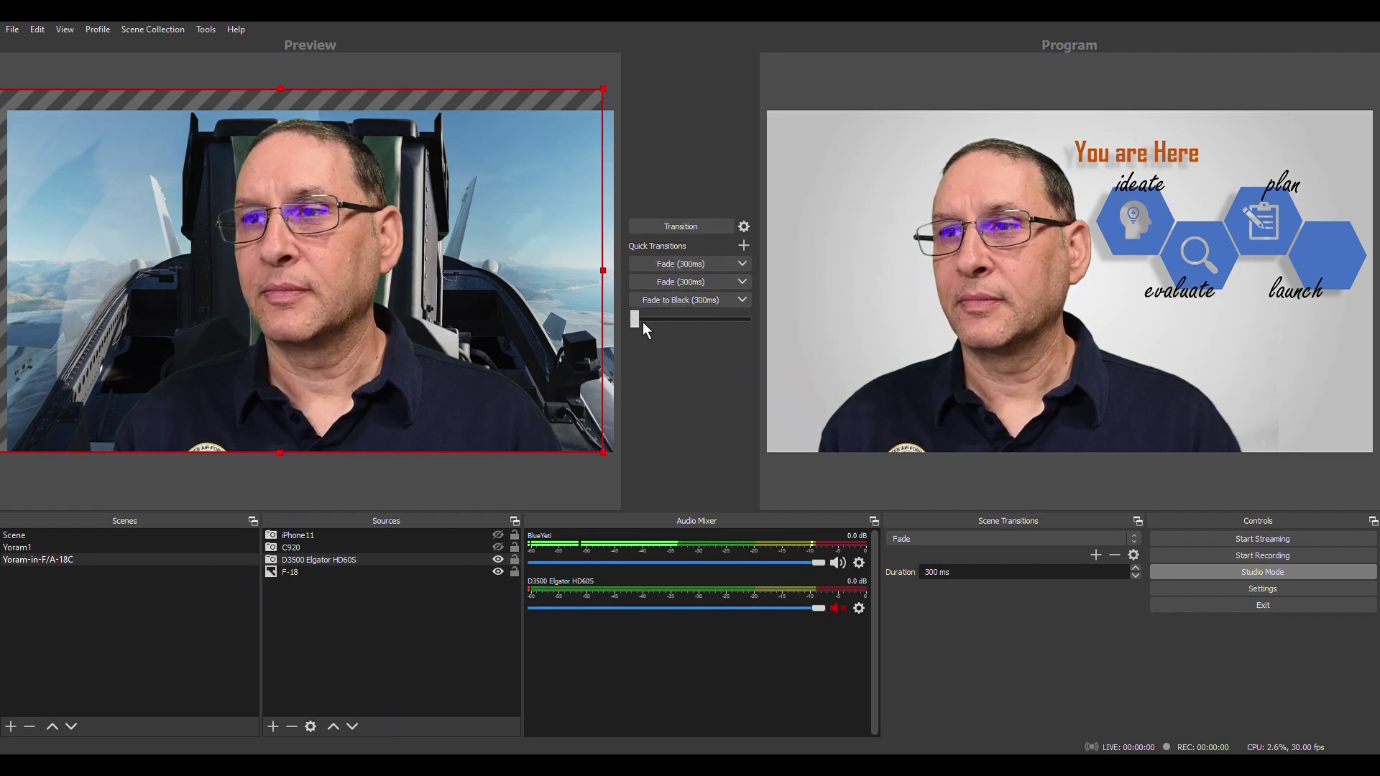
pyautogui.moveTo(633, 323)
pyautogui.mouseDown()
pyautogui.moveTo(743, 317)
pyautogui.moveTo(622, 314)
pyautogui.mouseUp()
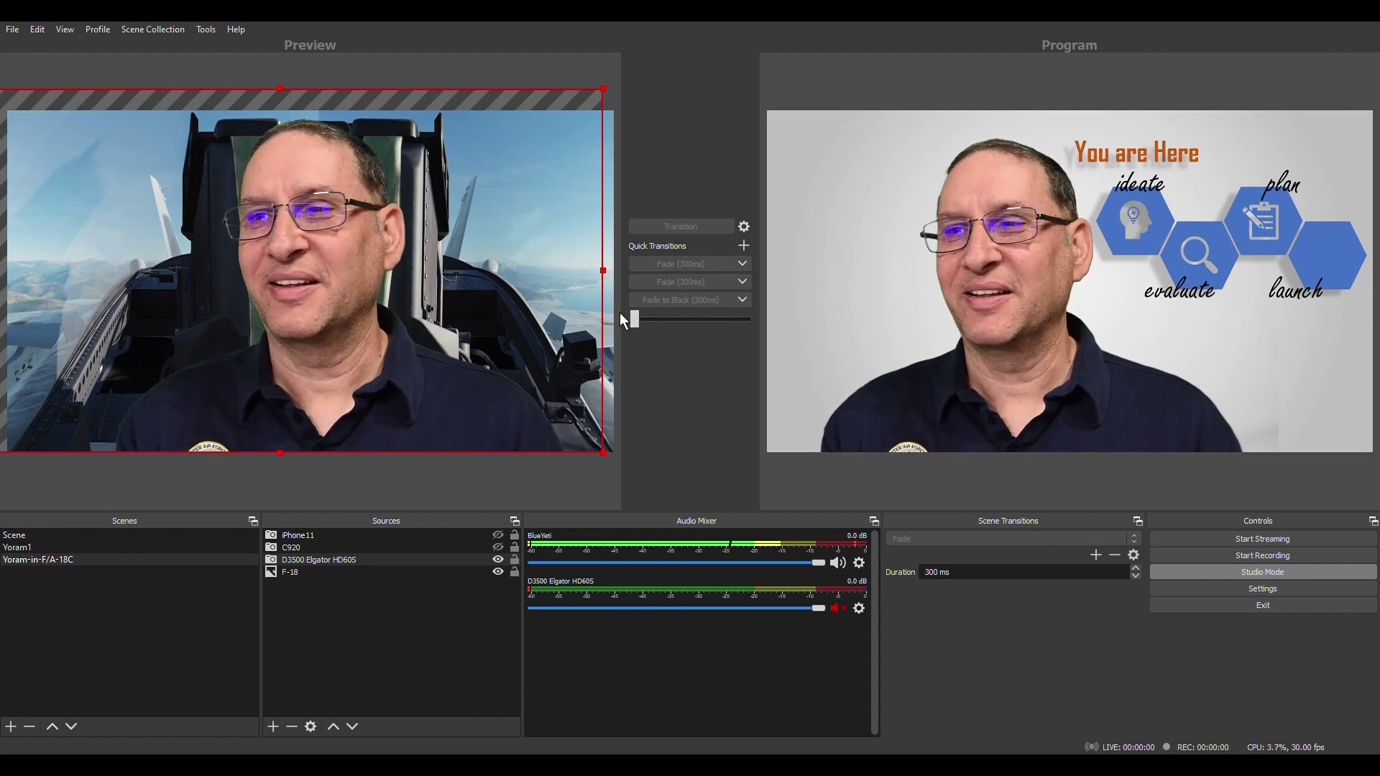
pyautogui.moveTo(622, 320); pyautogui.dragTo(622, 319)
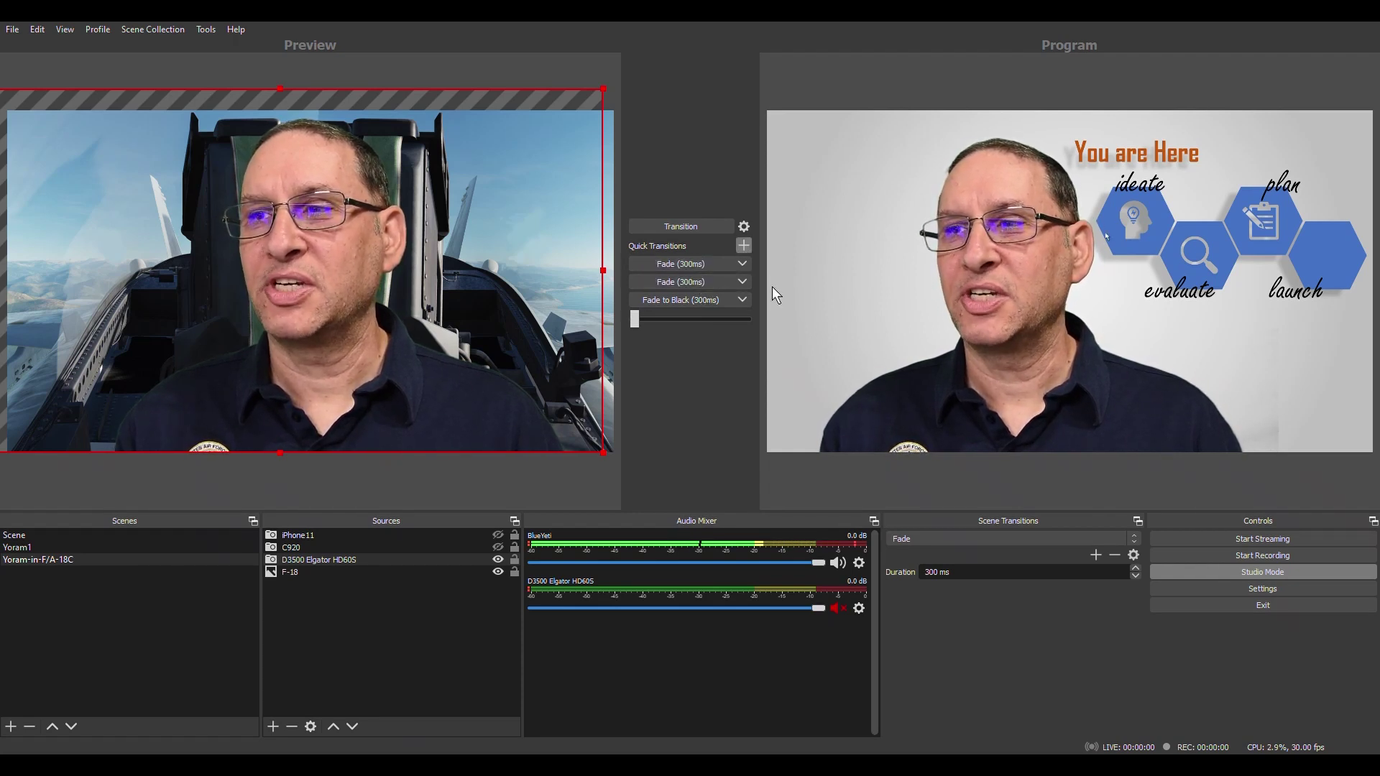
# Add a Fade quick transition lasting 1000 ms and use it to bring the cockpit scene to the program output.
pyautogui.click(743, 245)
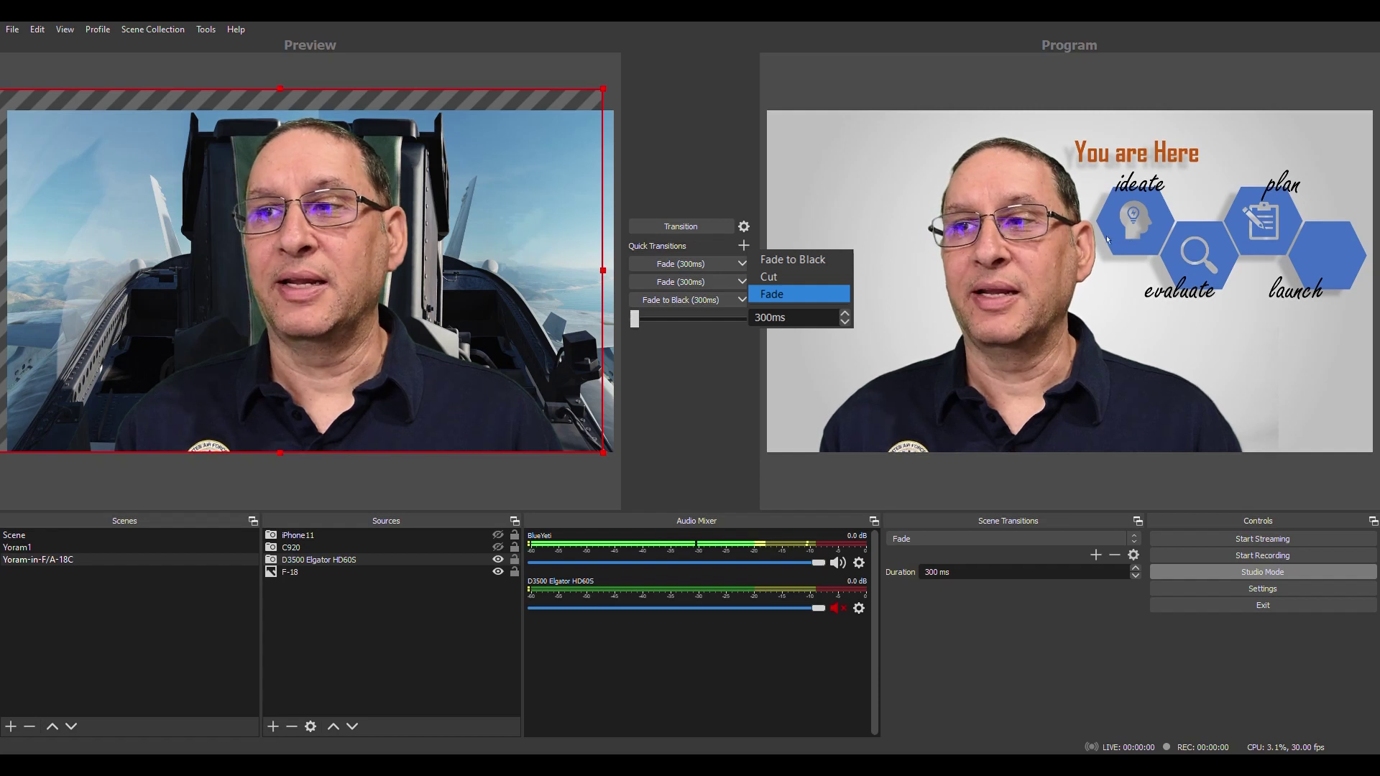
pyautogui.write('1000')
pyautogui.press('Return')
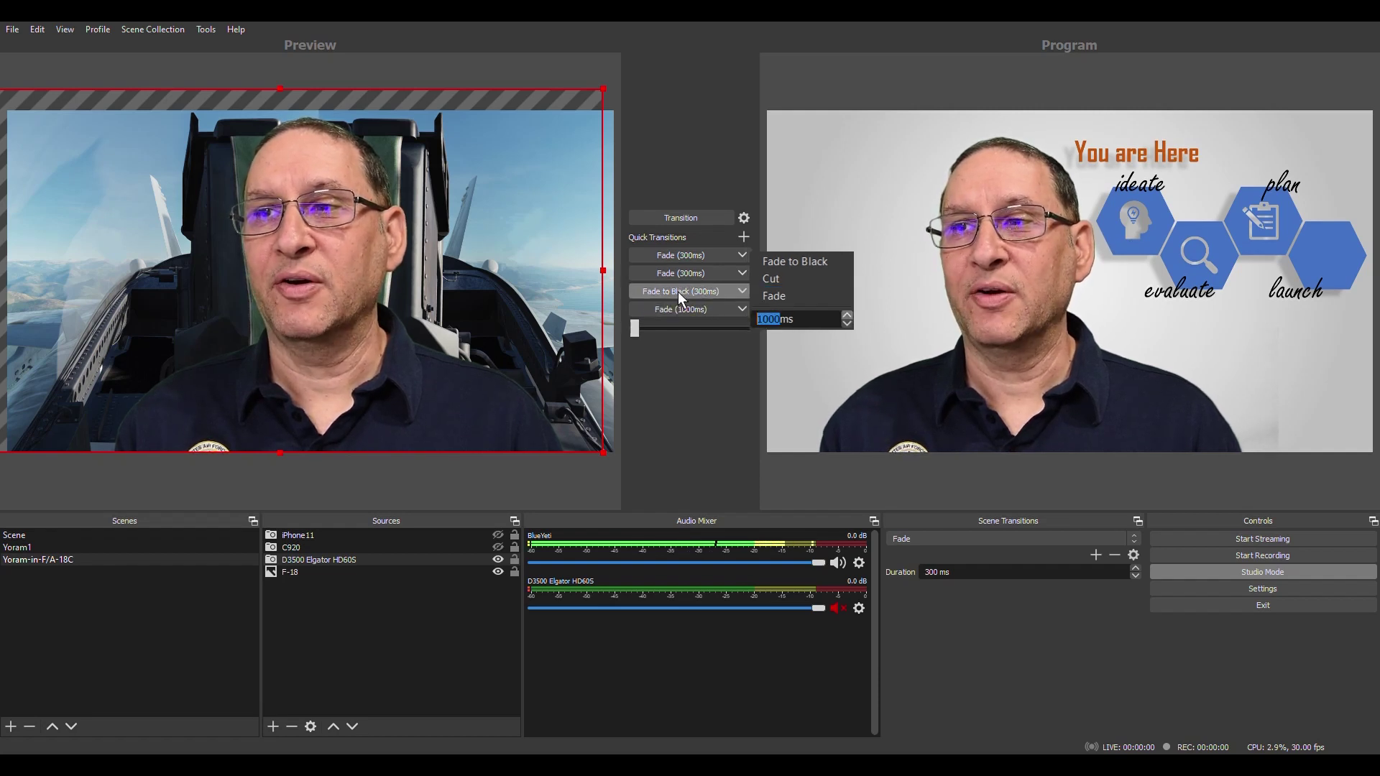
pyautogui.click(670, 316)
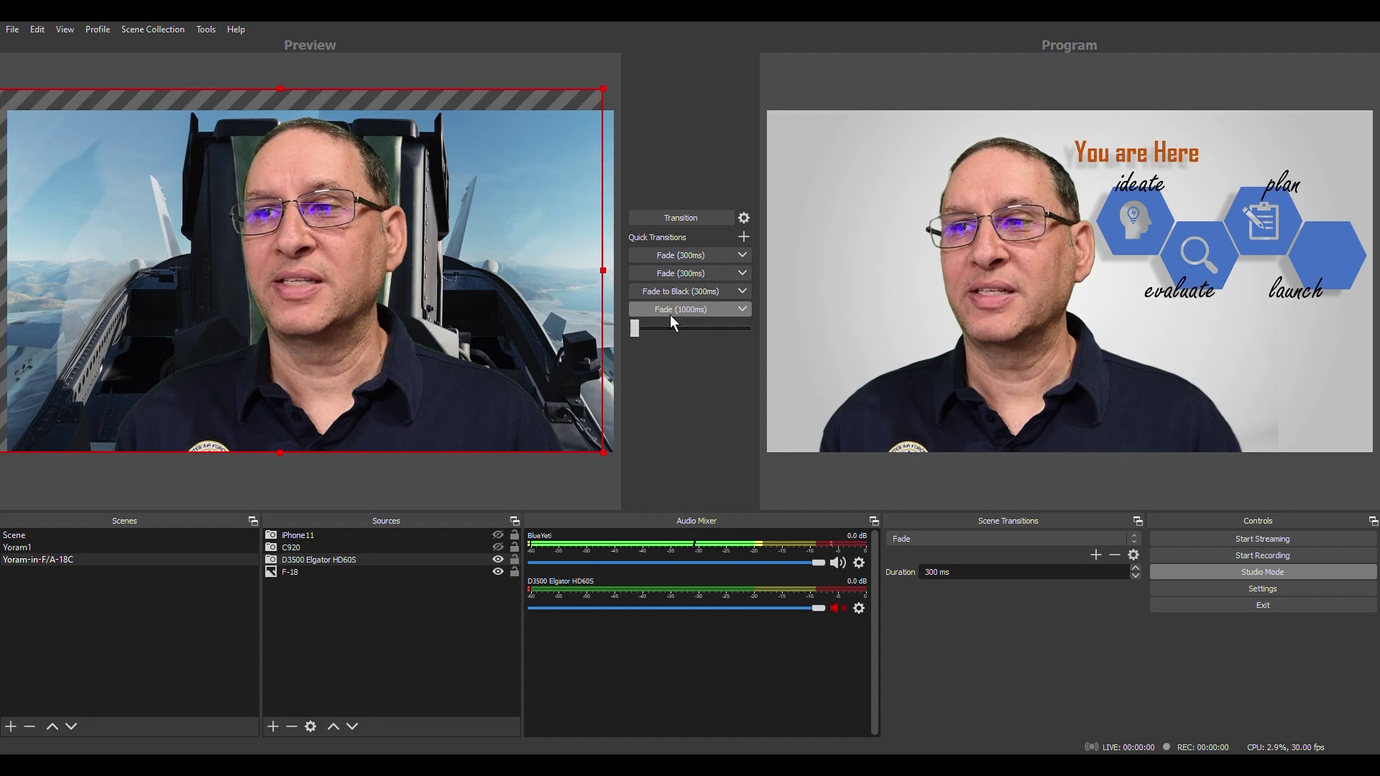
pyautogui.click(671, 316)
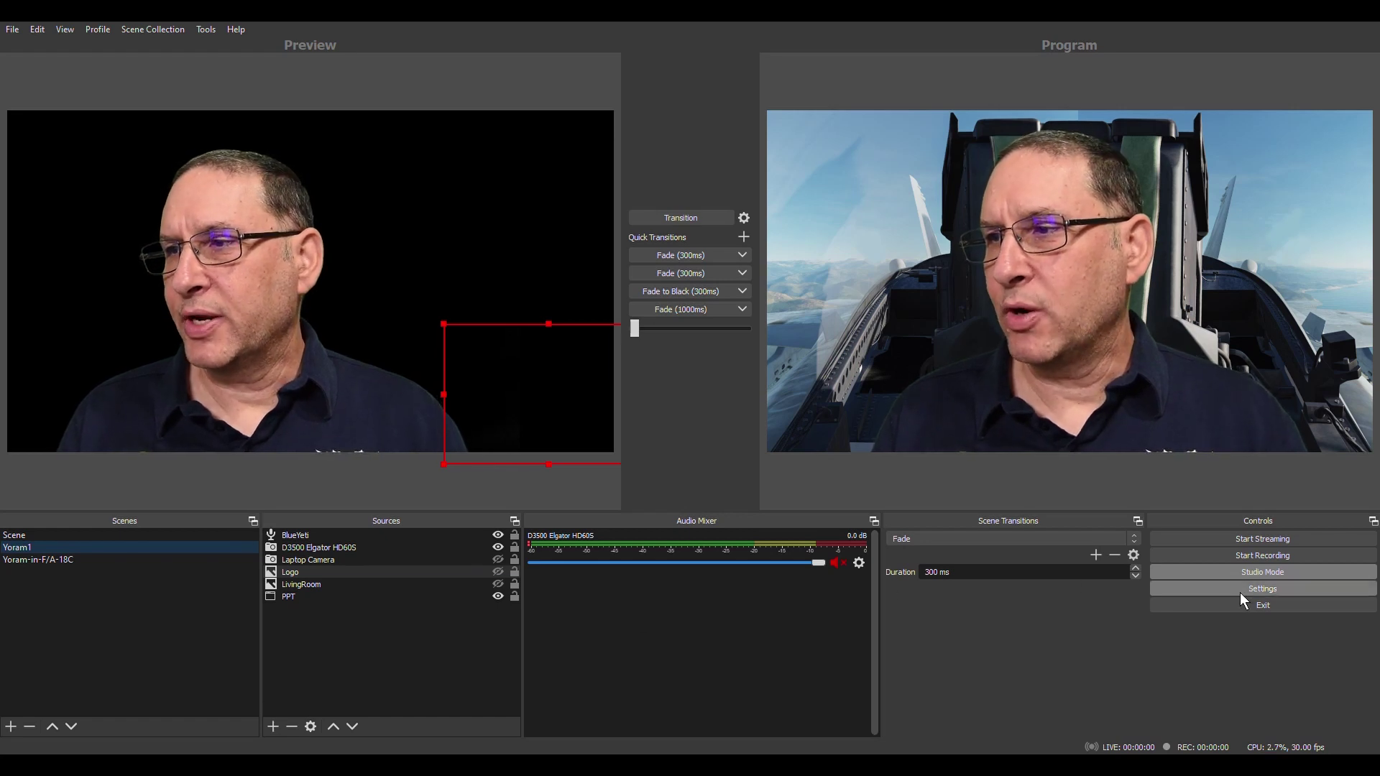
# Start recording the program output and stop it after several seconds.
pyautogui.click(1233, 556)
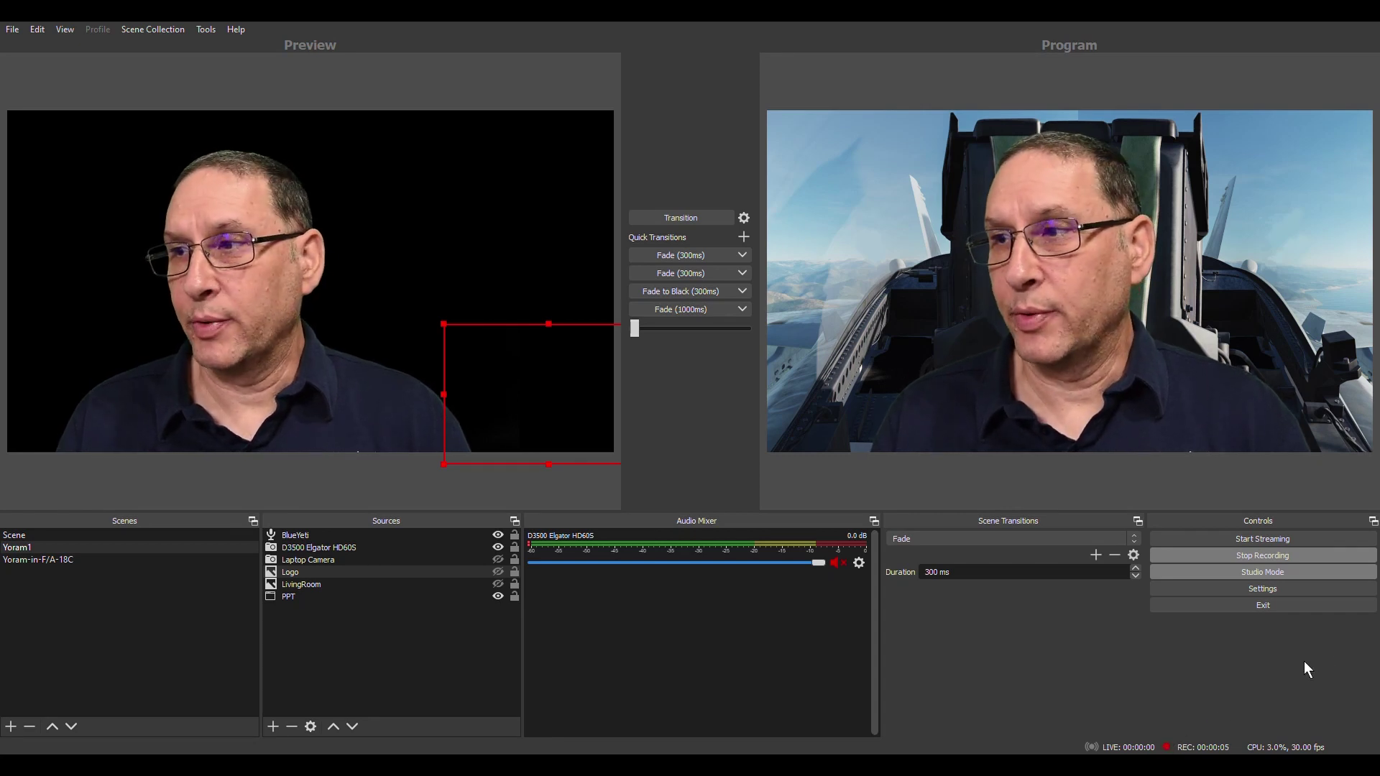
pyautogui.click(1256, 558)
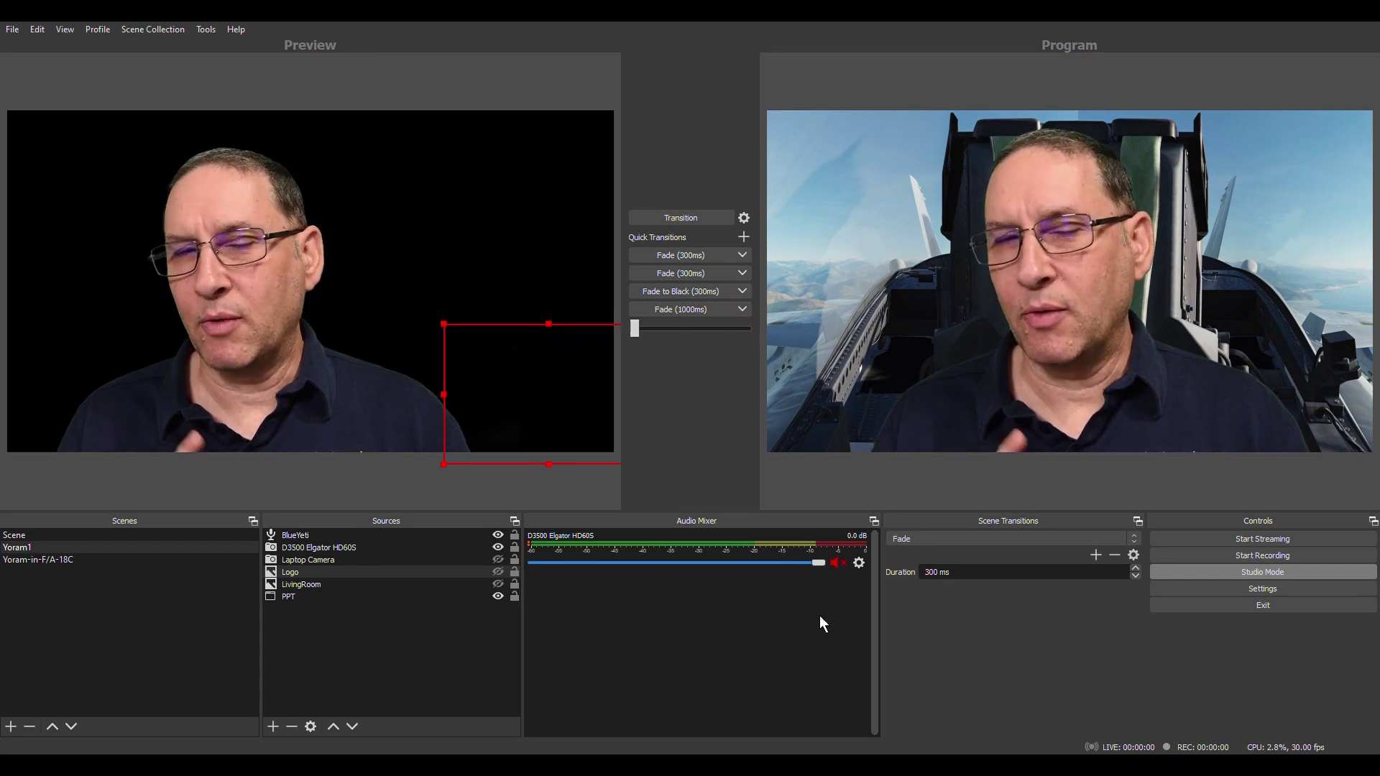
# Review the Video and Output settings for resolution, bitrate, encoder and recording options, and close them without changes.
pyautogui.click(1240, 590)
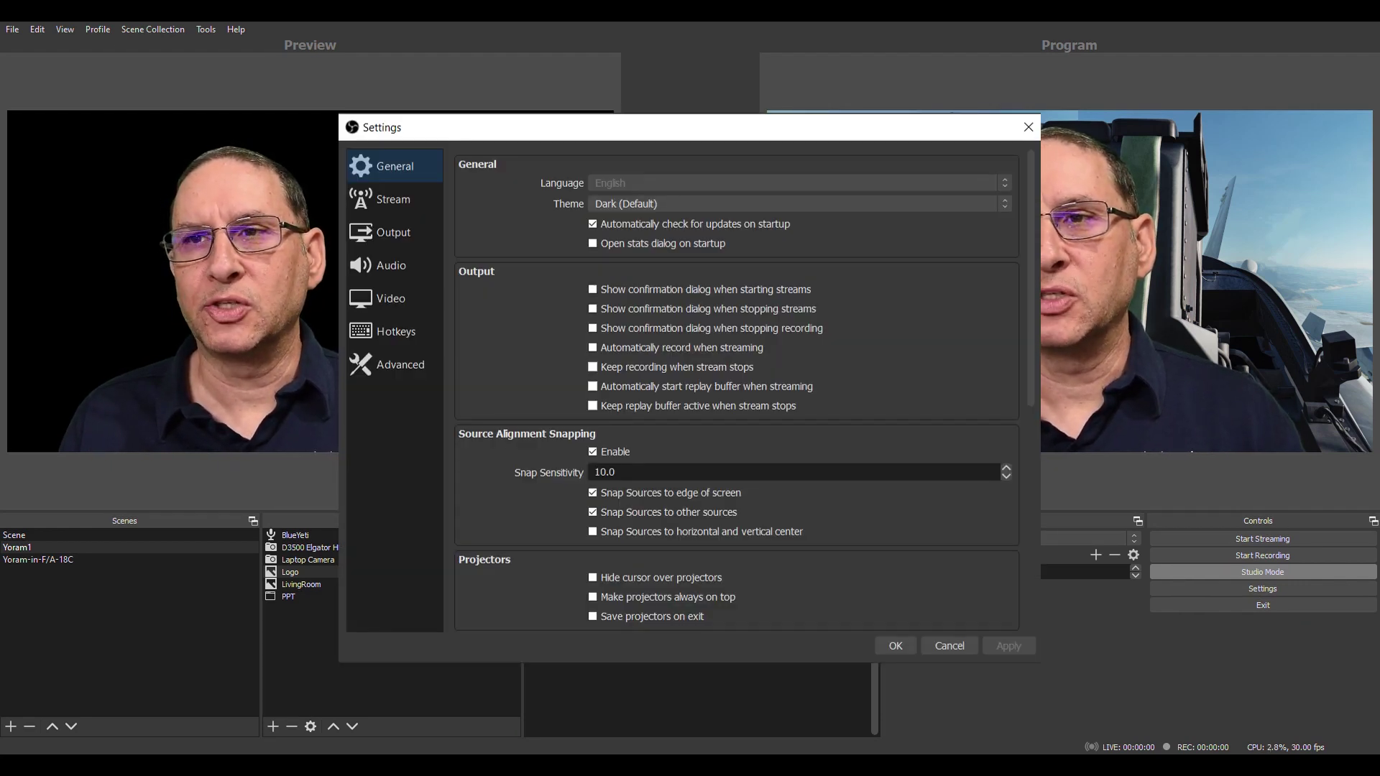
pyautogui.click(390, 298)
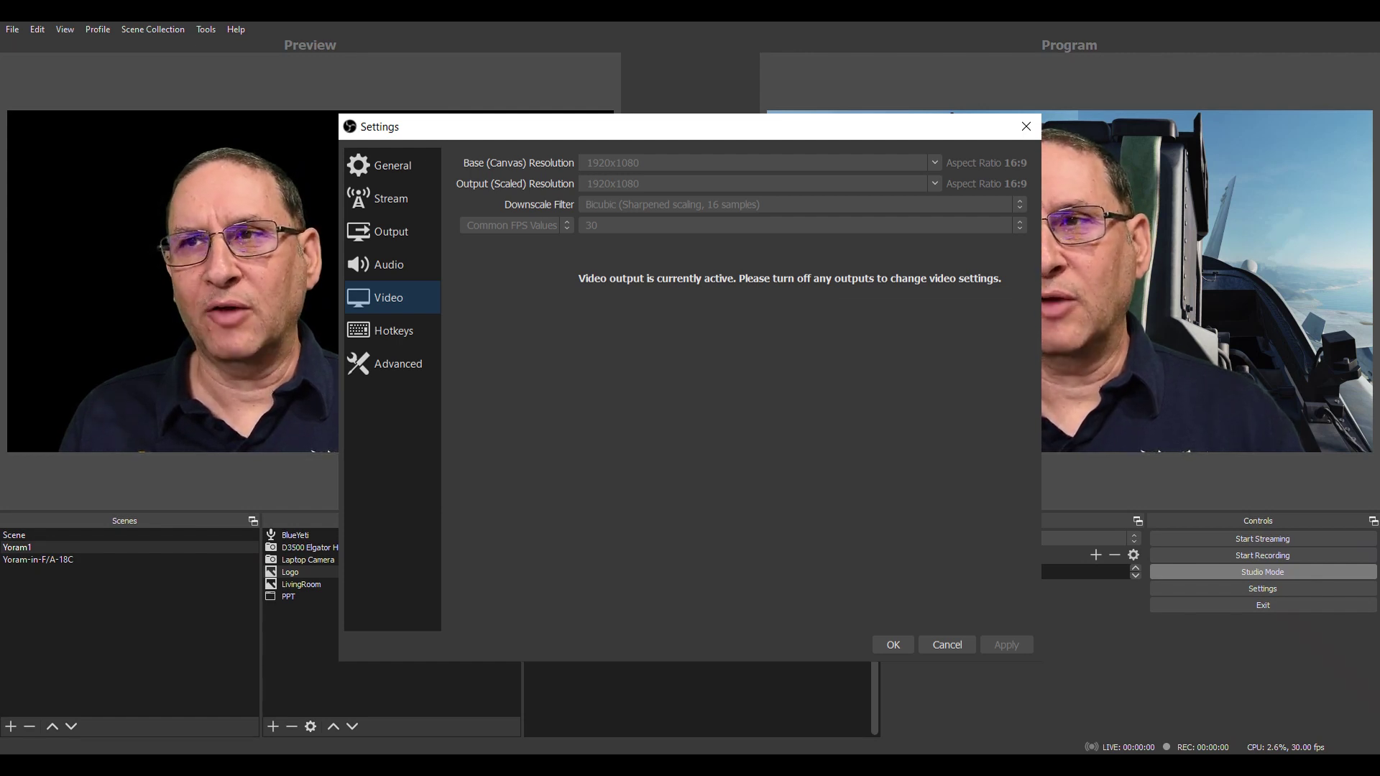
pyautogui.click(391, 231)
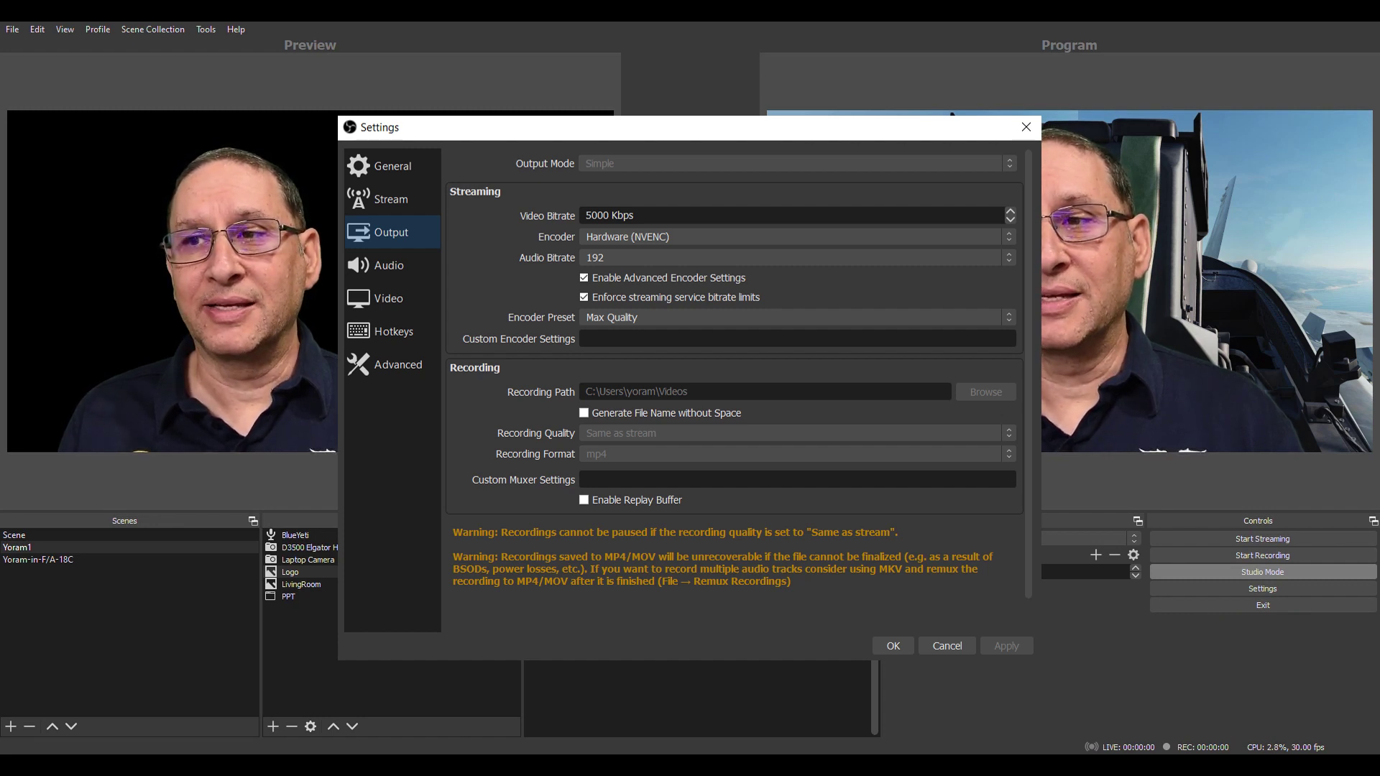
pyautogui.click(947, 645)
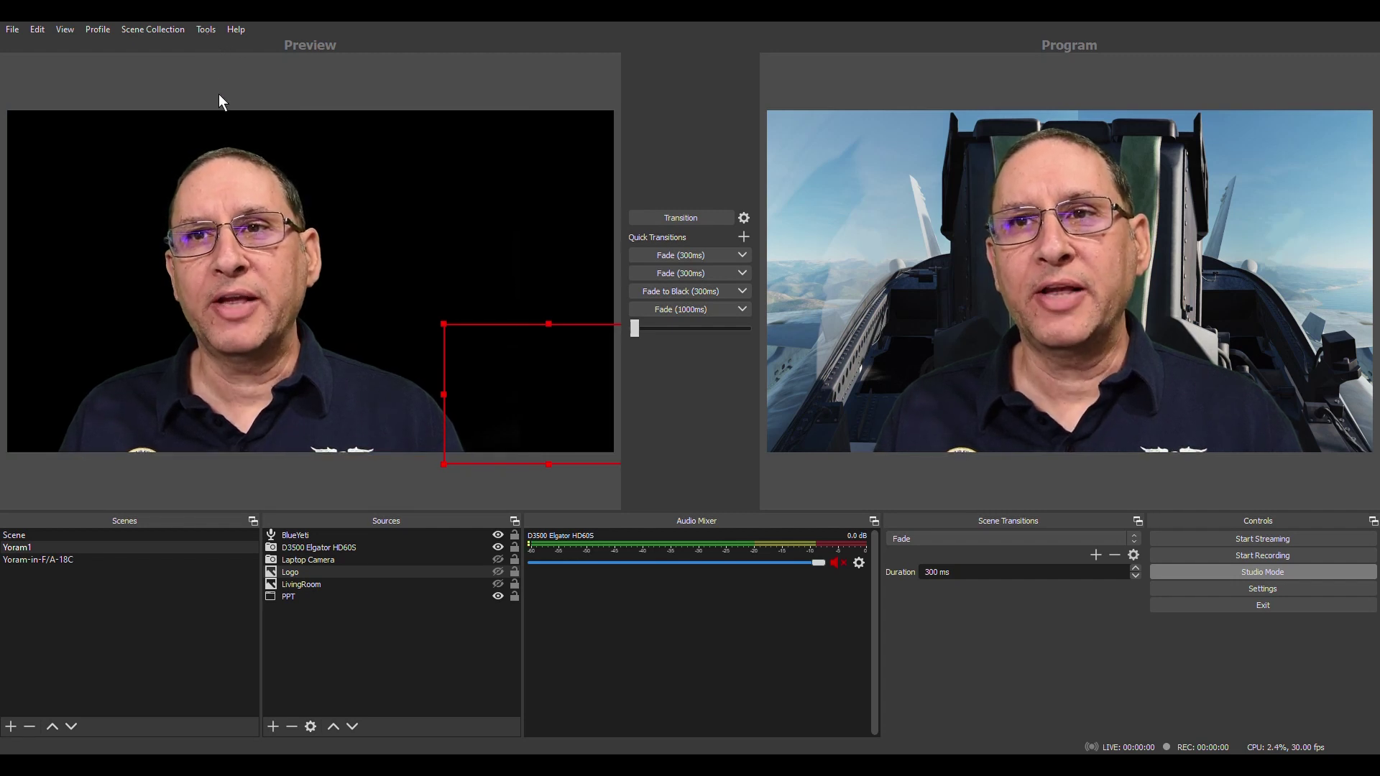
# Review the VirtualCam tool's AutoStart, target camera and buffered frames options, and close it without changes.
pyautogui.click(206, 29)
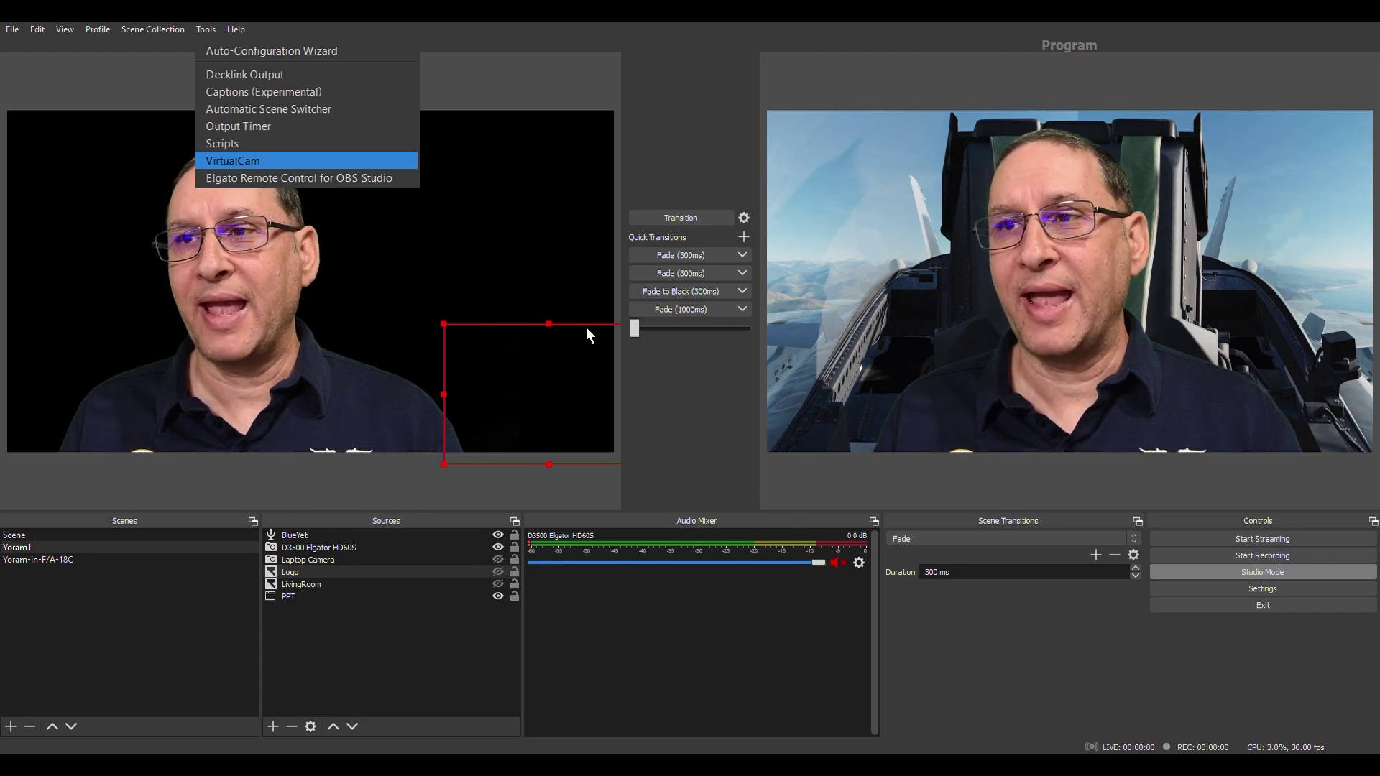
pyautogui.press('Return')
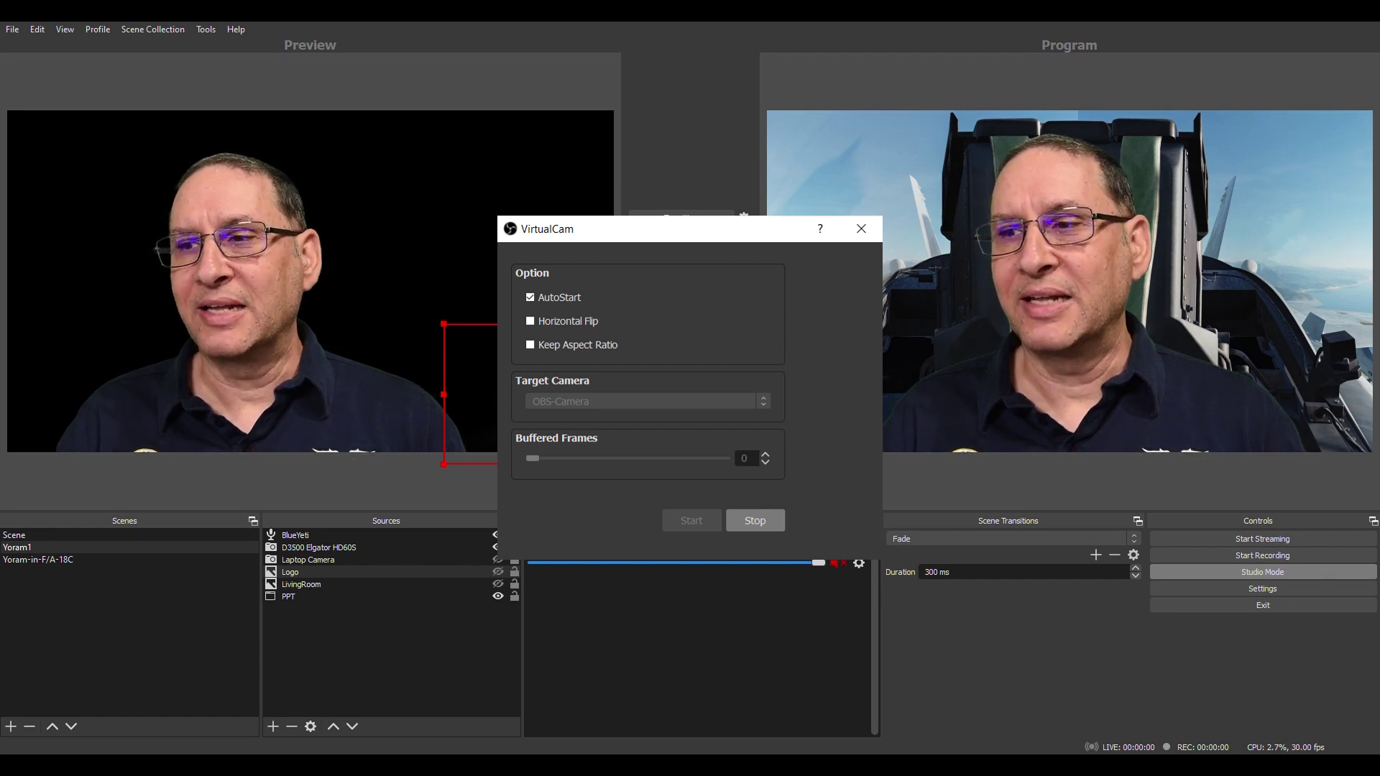
pyautogui.press('Escape')
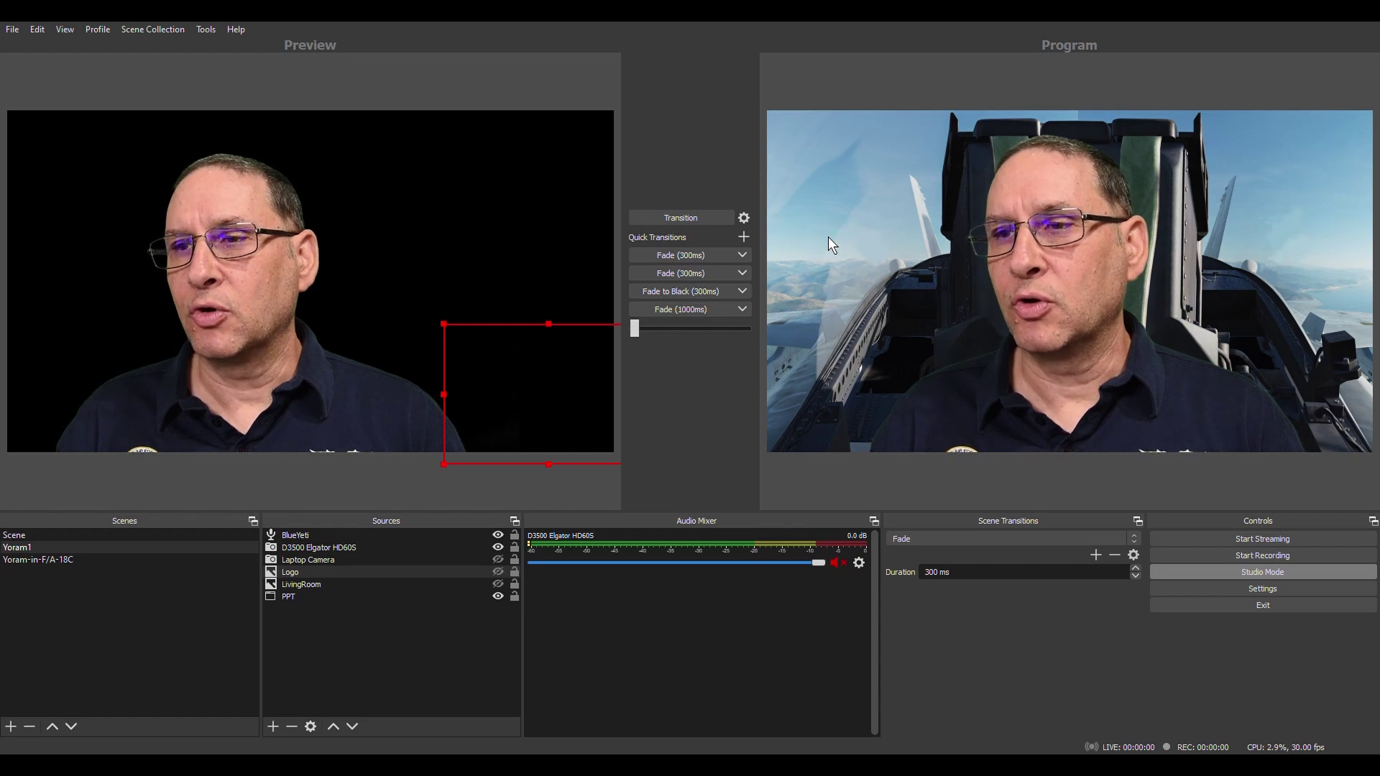
# Reopen the Video settings and examine the output (scaled) resolution.
pyautogui.click(1254, 589)
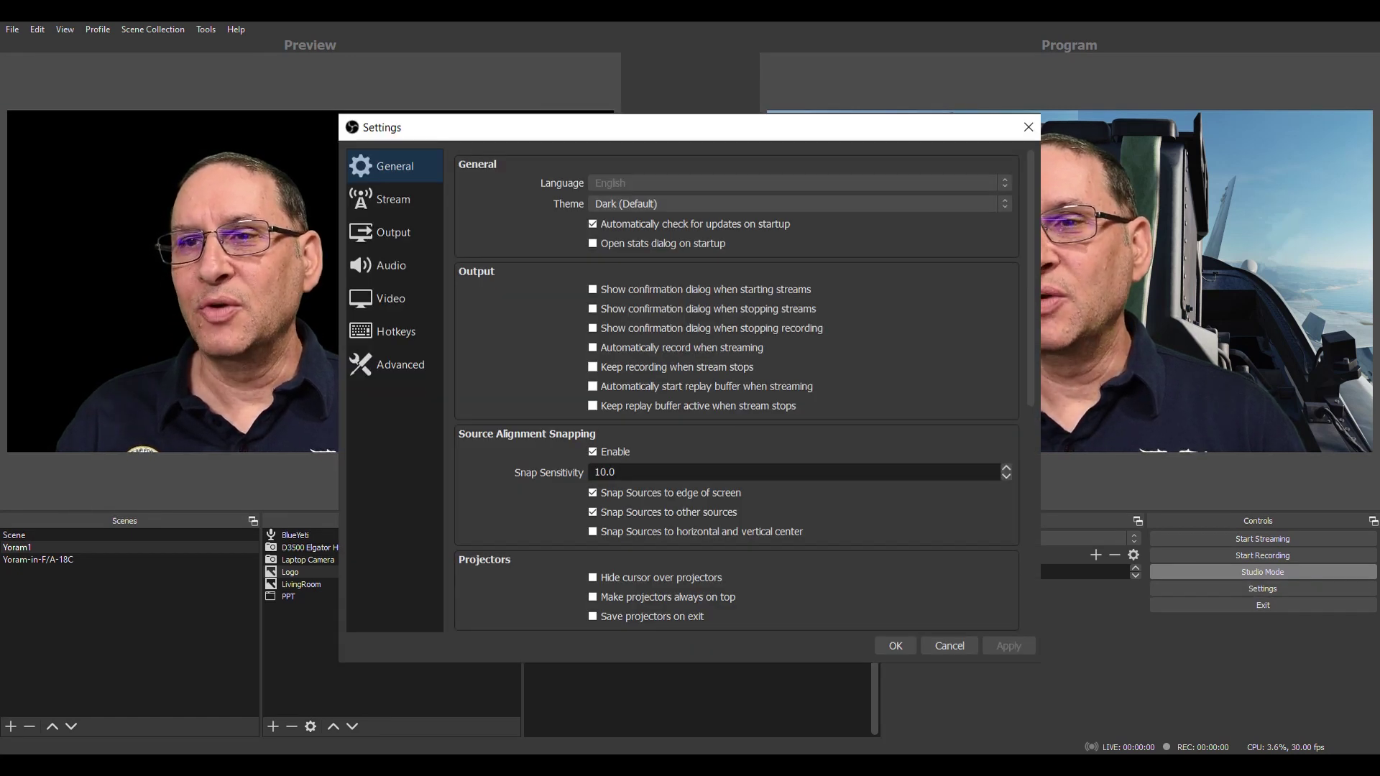
pyautogui.click(390, 298)
pyautogui.click(754, 184)
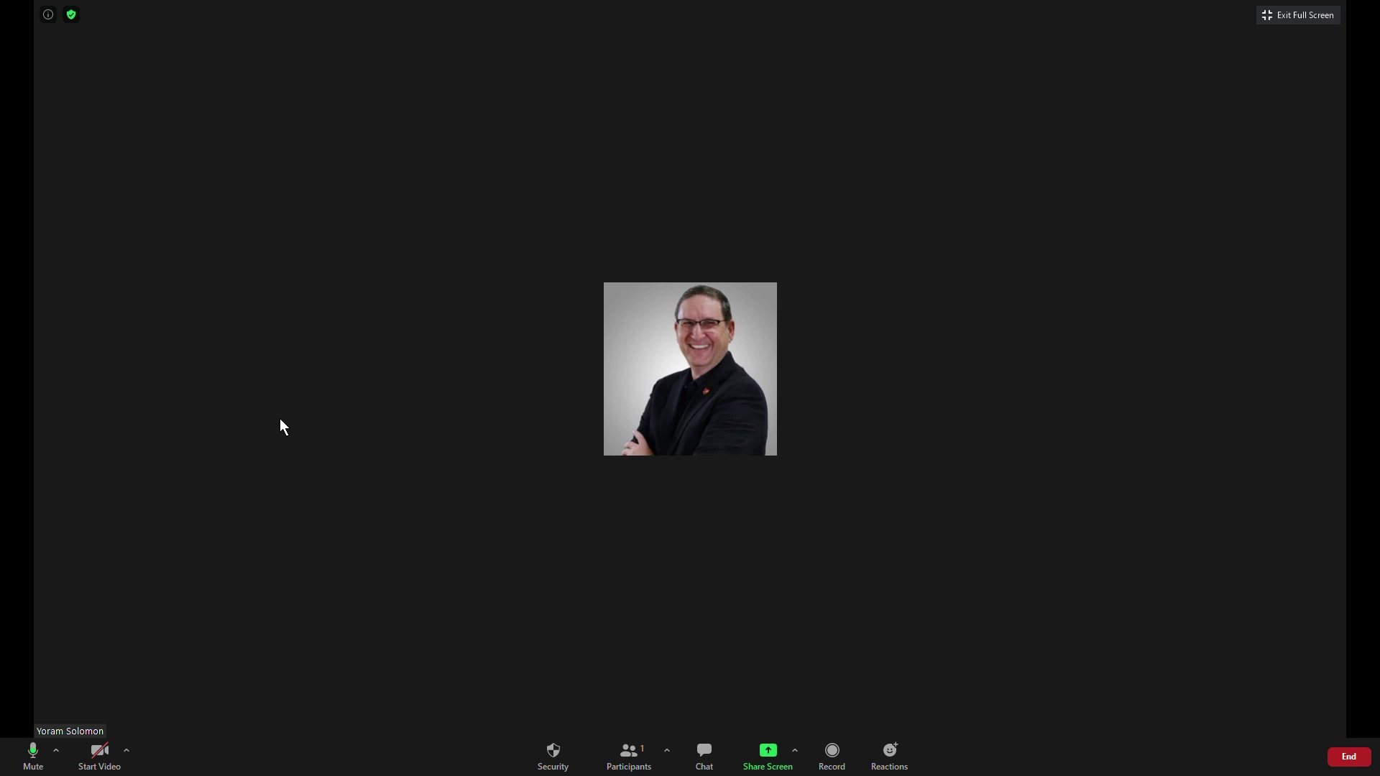
# In the Zoom meeting, start the video, view the Game Capture HD60 S feed and switch the camera to OBS-Camera.
pyautogui.click(127, 752)
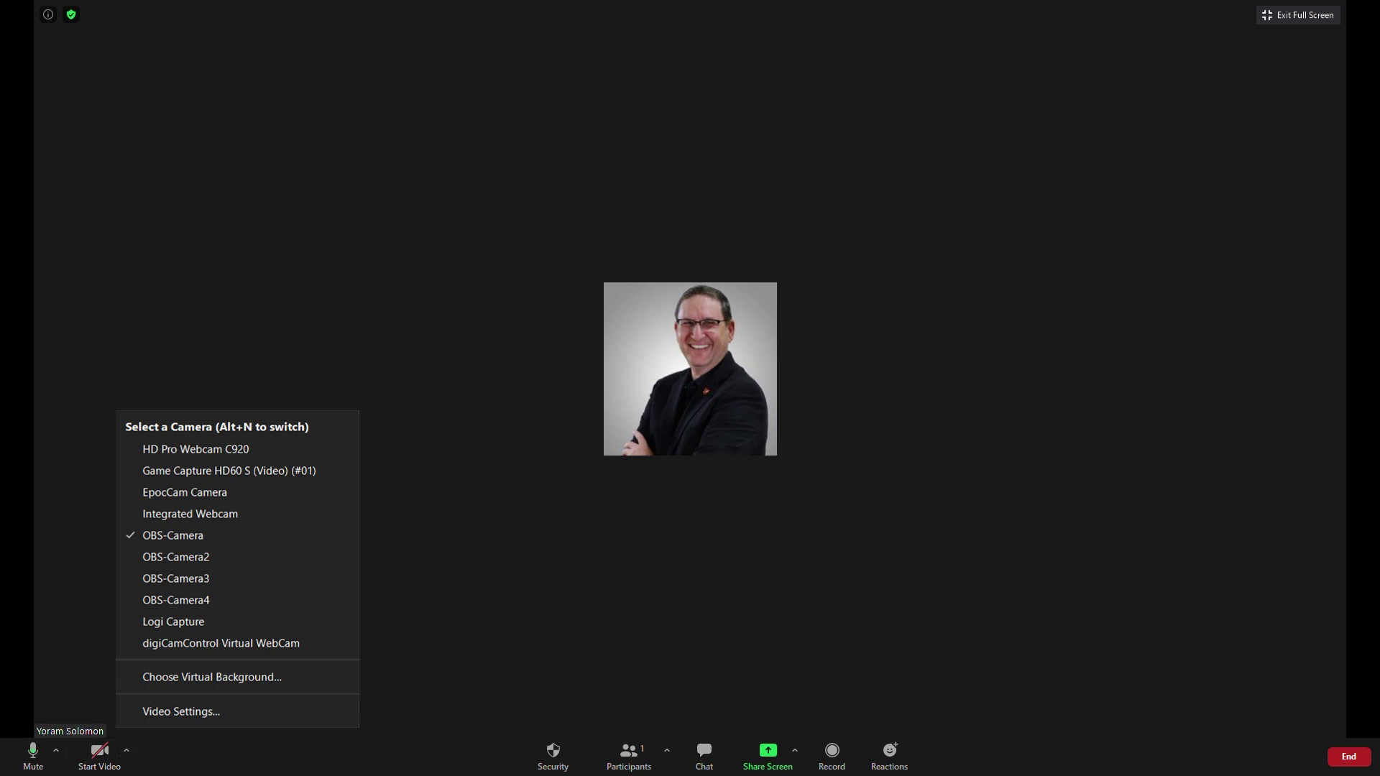
pyautogui.click(102, 755)
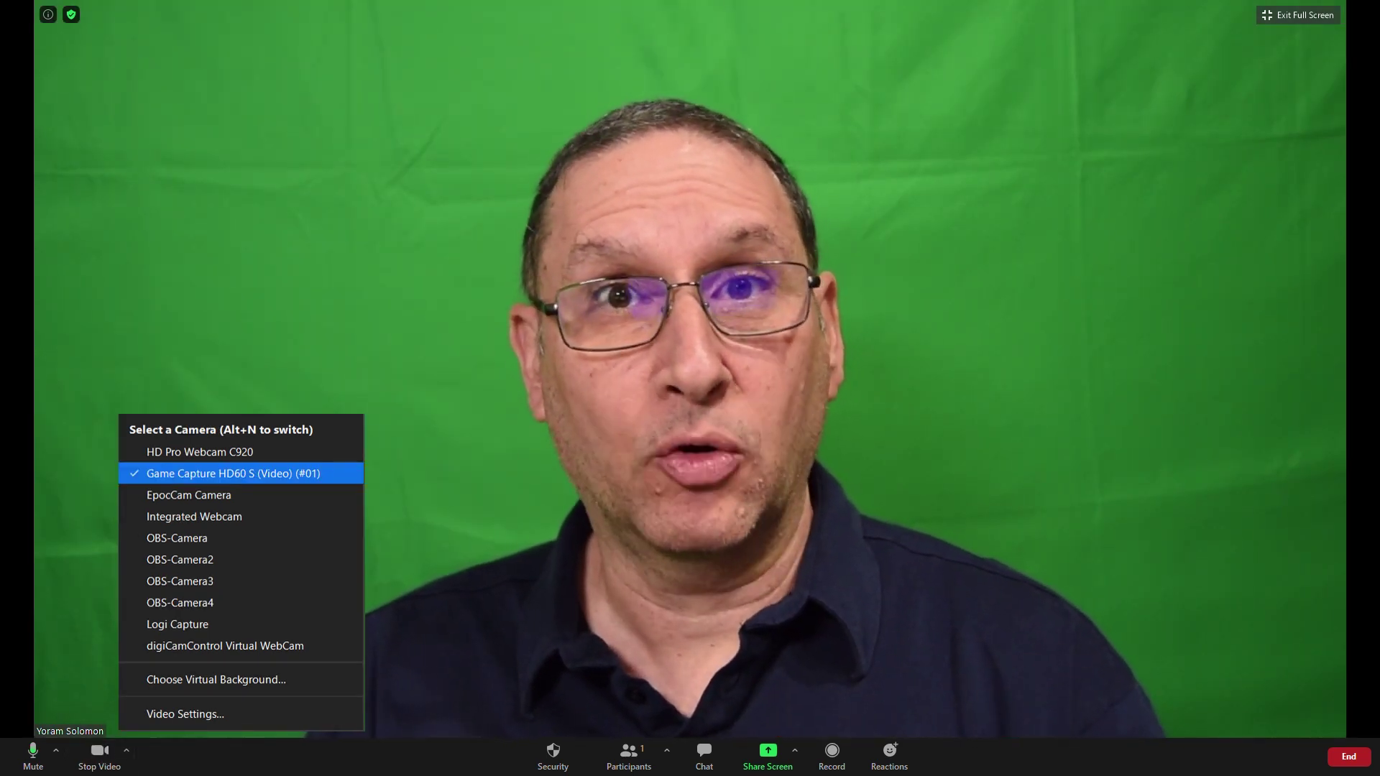
pyautogui.click(172, 650)
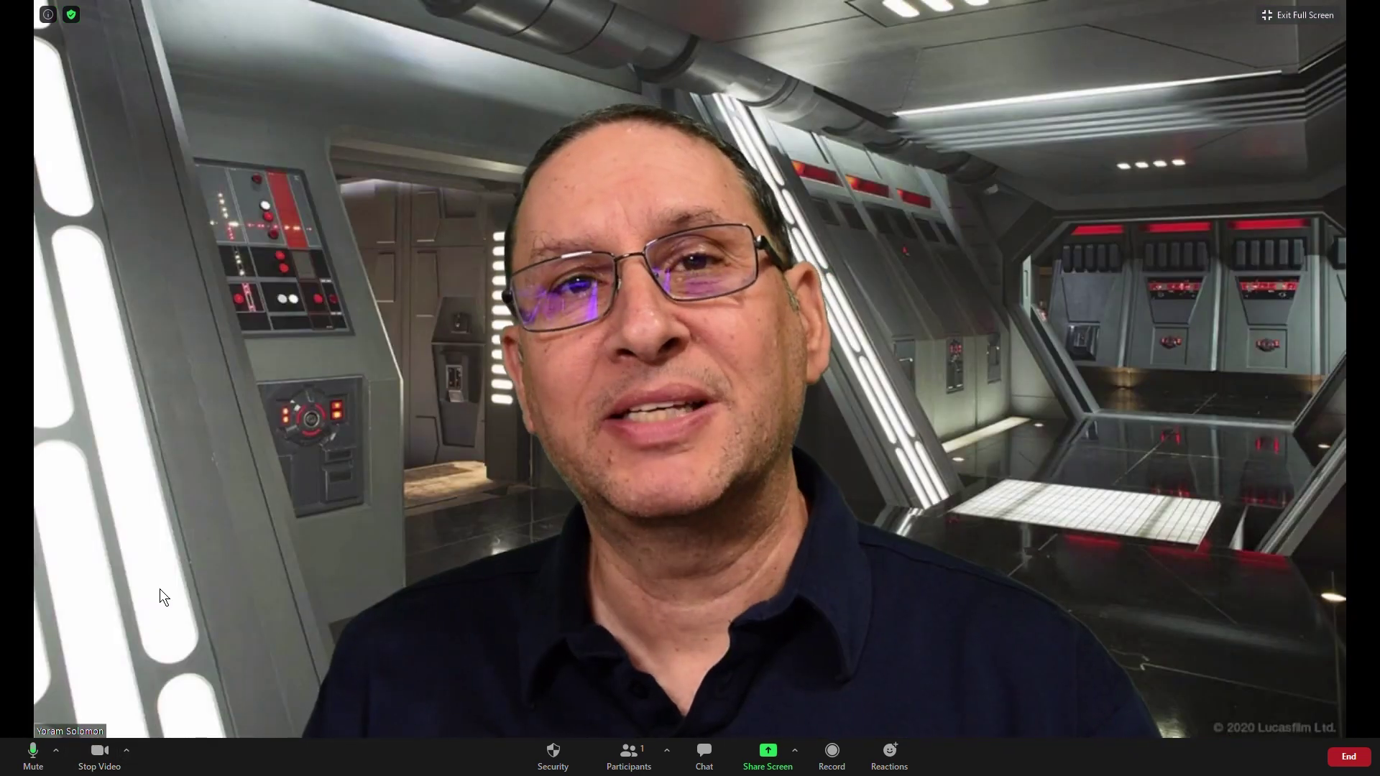
# Switch the Zoom camera to Game Capture HD60 S (Video) (#01), try the Golden Gate Bridge virtual background and reset the background to None.
pyautogui.click(126, 750)
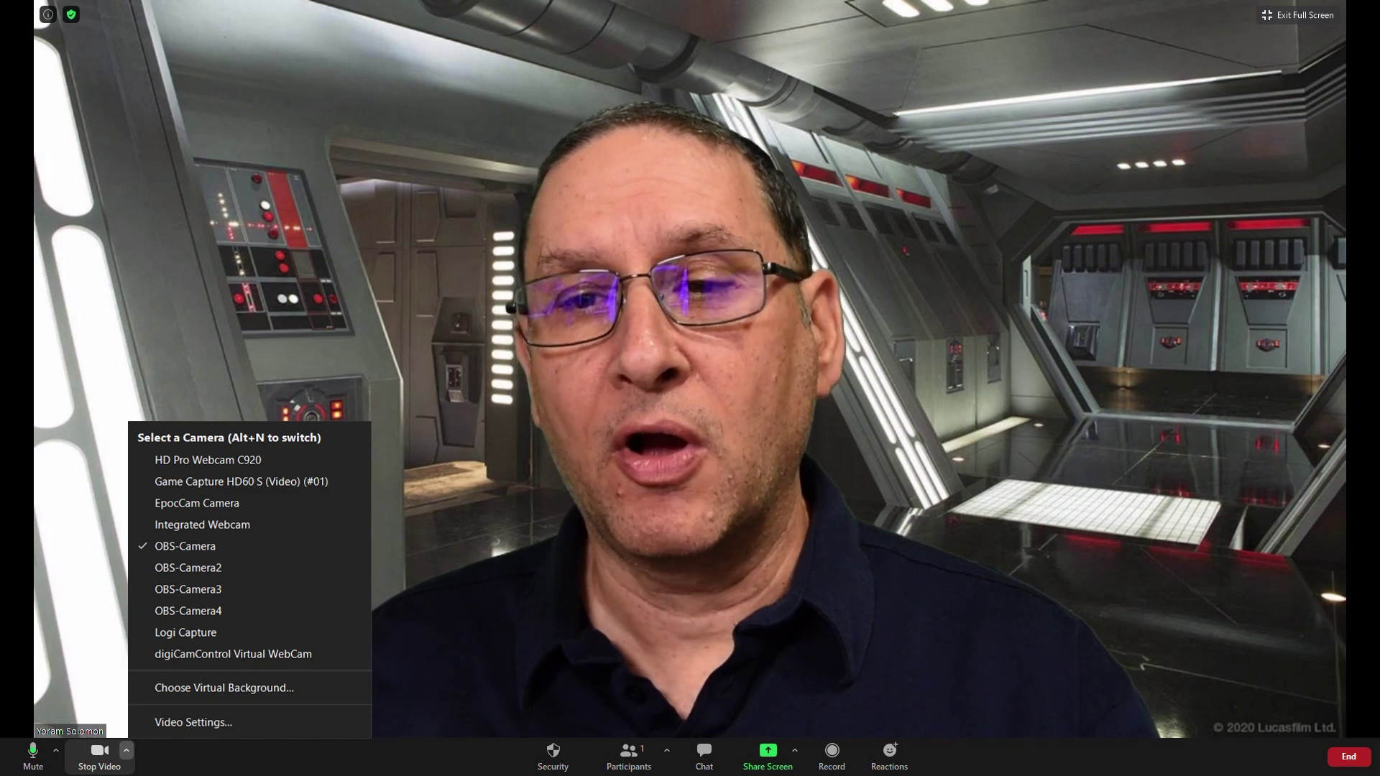
pyautogui.click(241, 481)
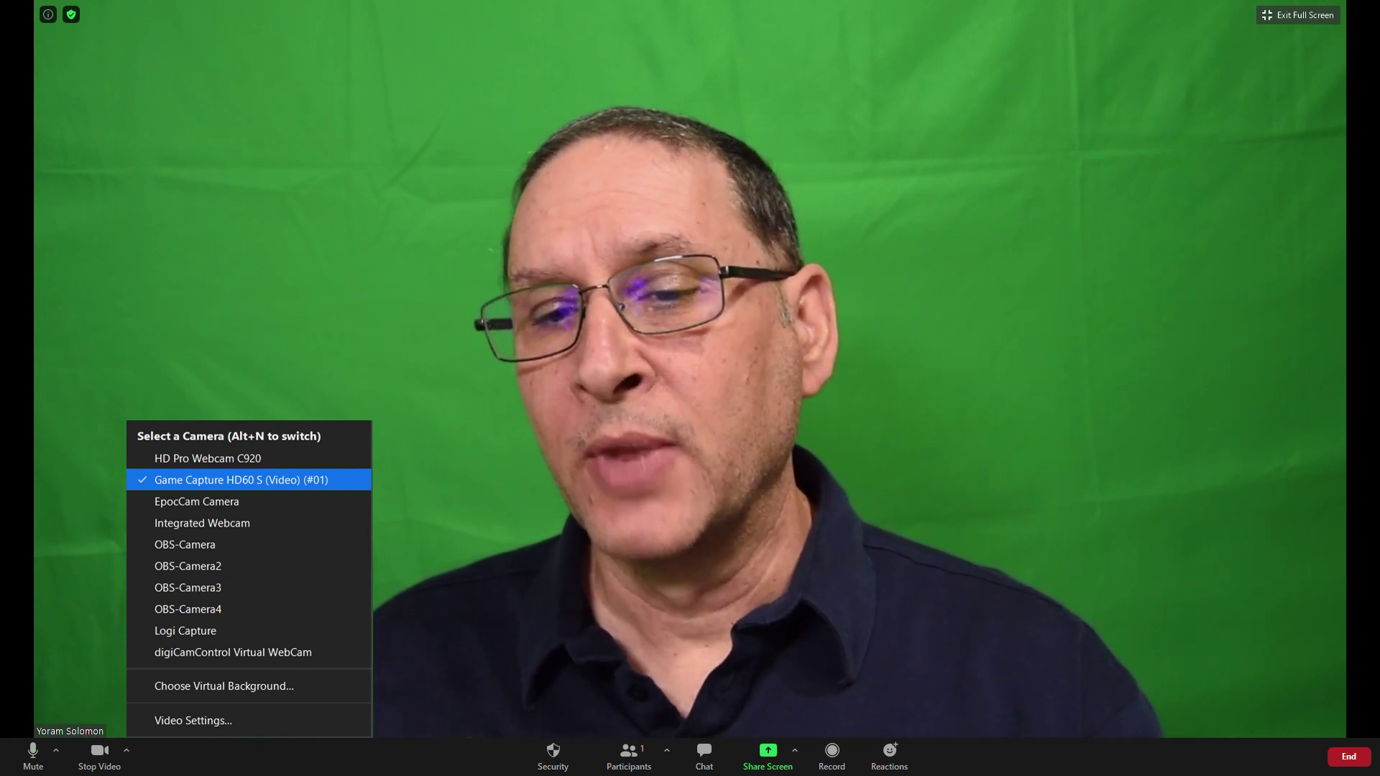
pyautogui.click(126, 750)
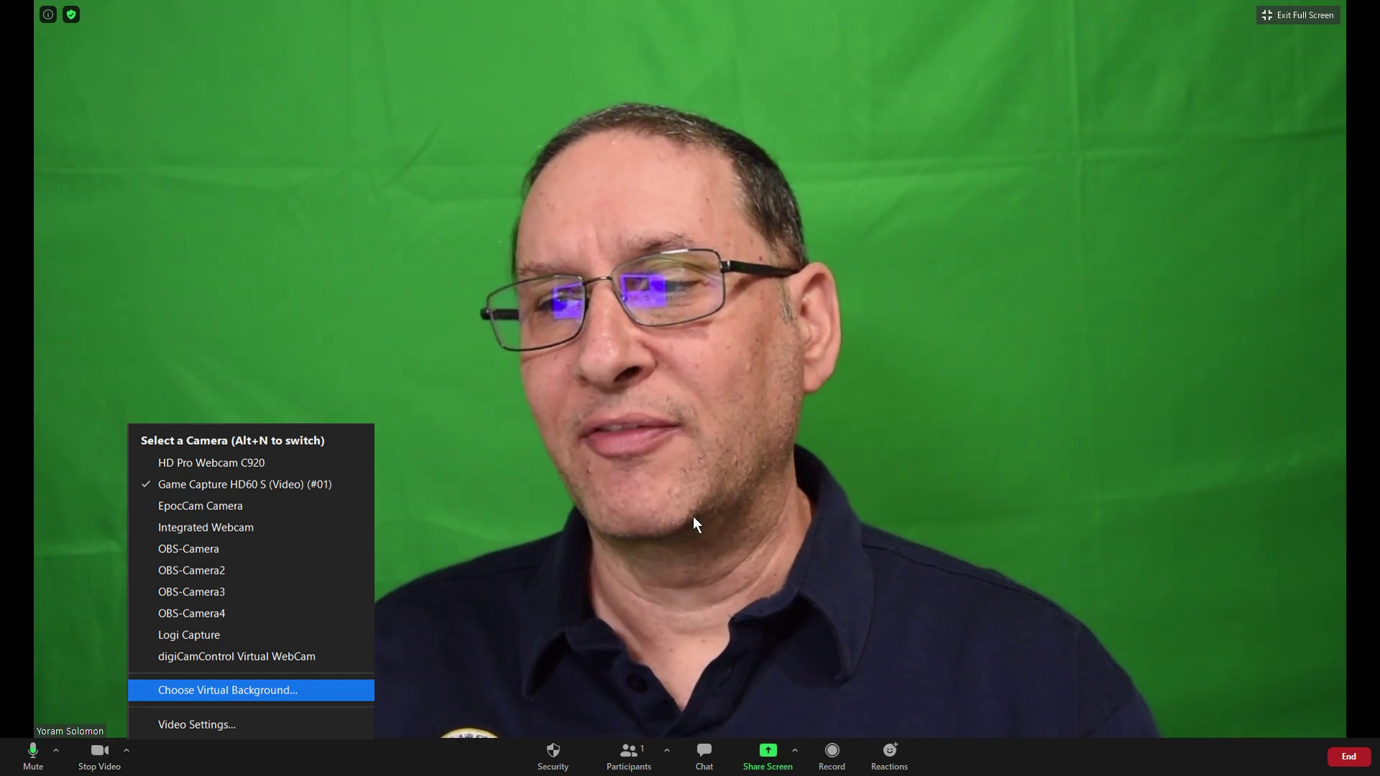
pyautogui.press('Return')
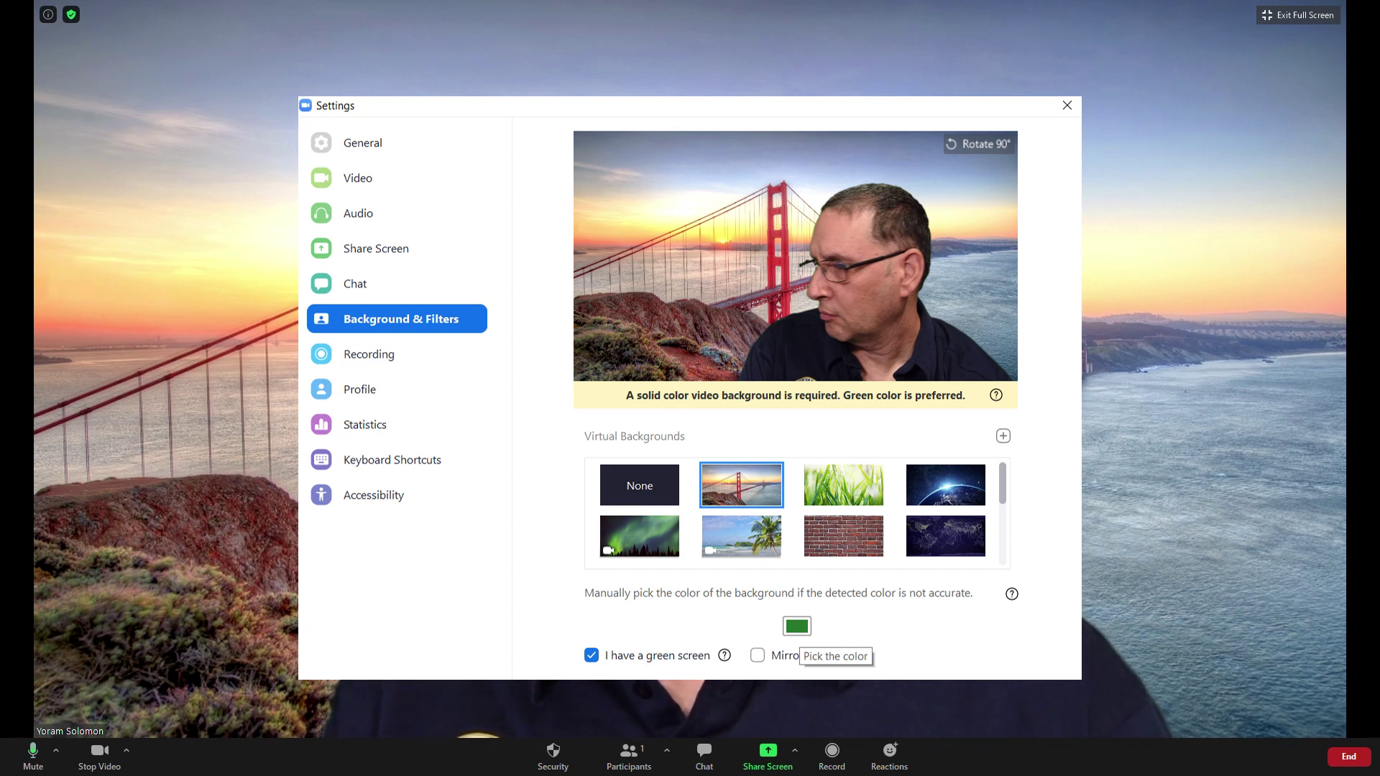
pyautogui.click(639, 485)
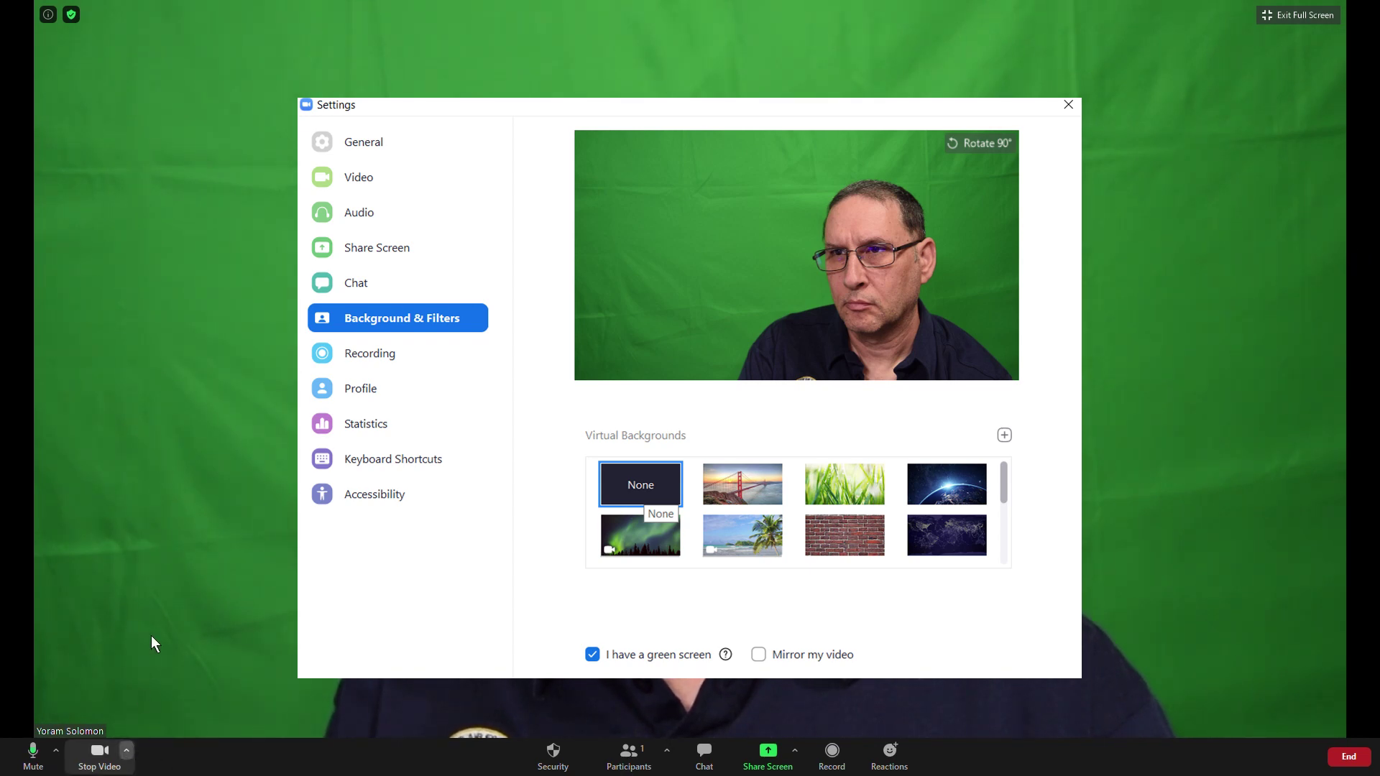
# Switch the Zoom camera back to OBS-Camera and dismiss the camera list.
pyautogui.click(126, 750)
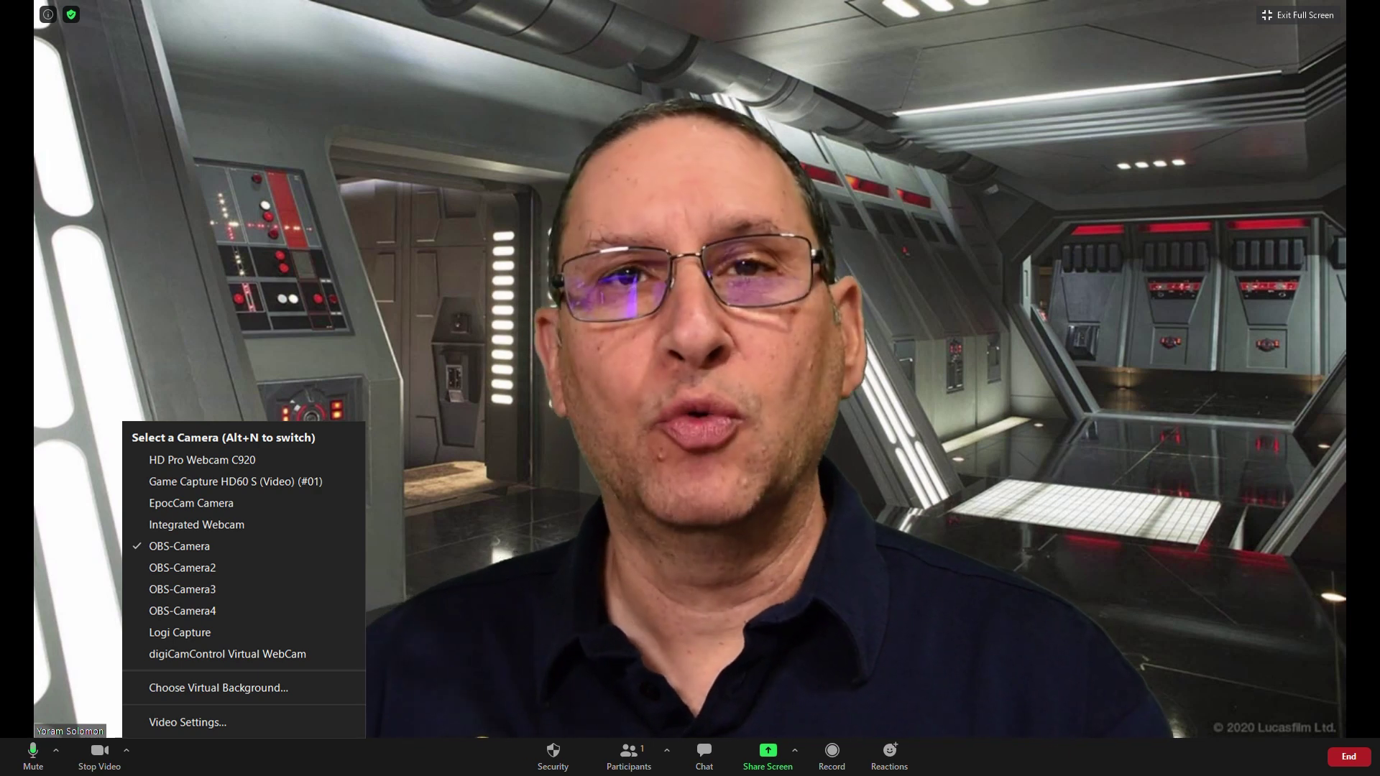
pyautogui.click(338, 640)
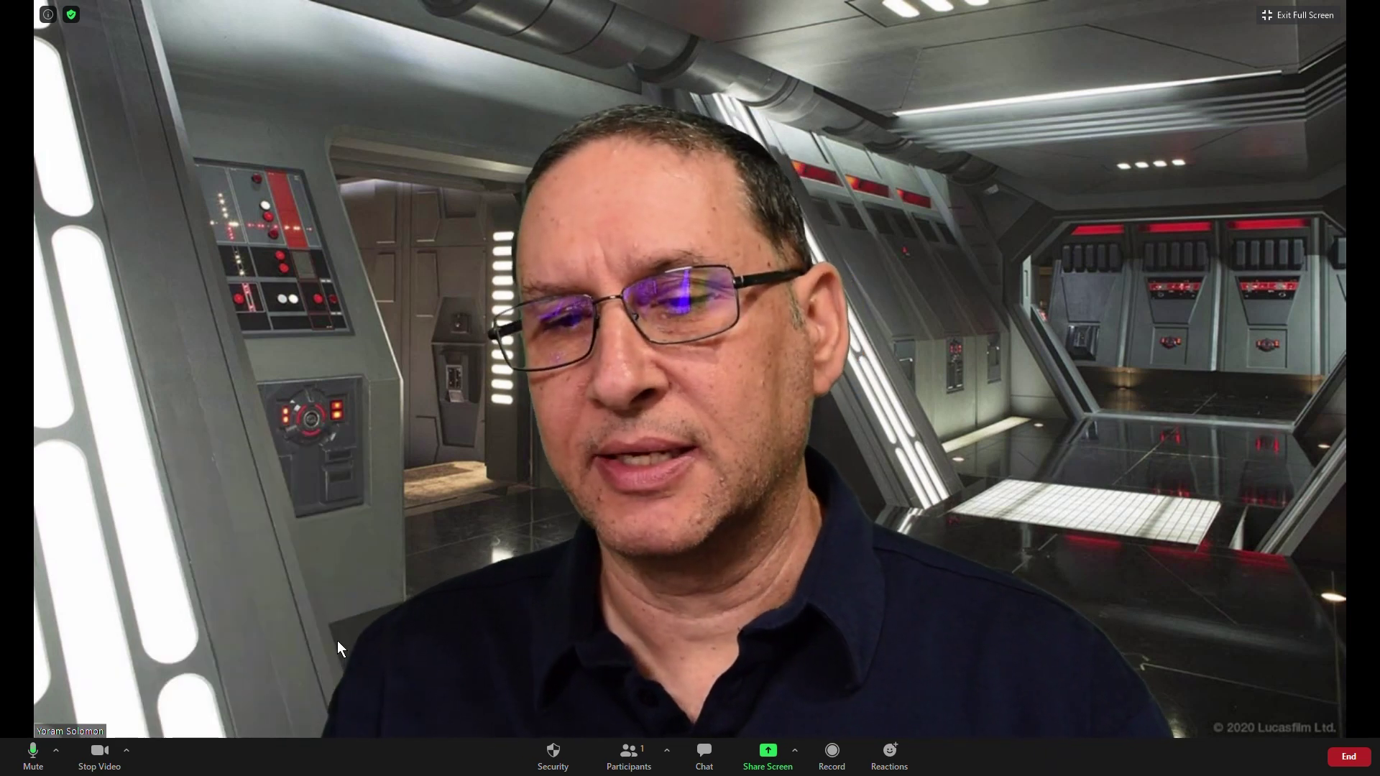